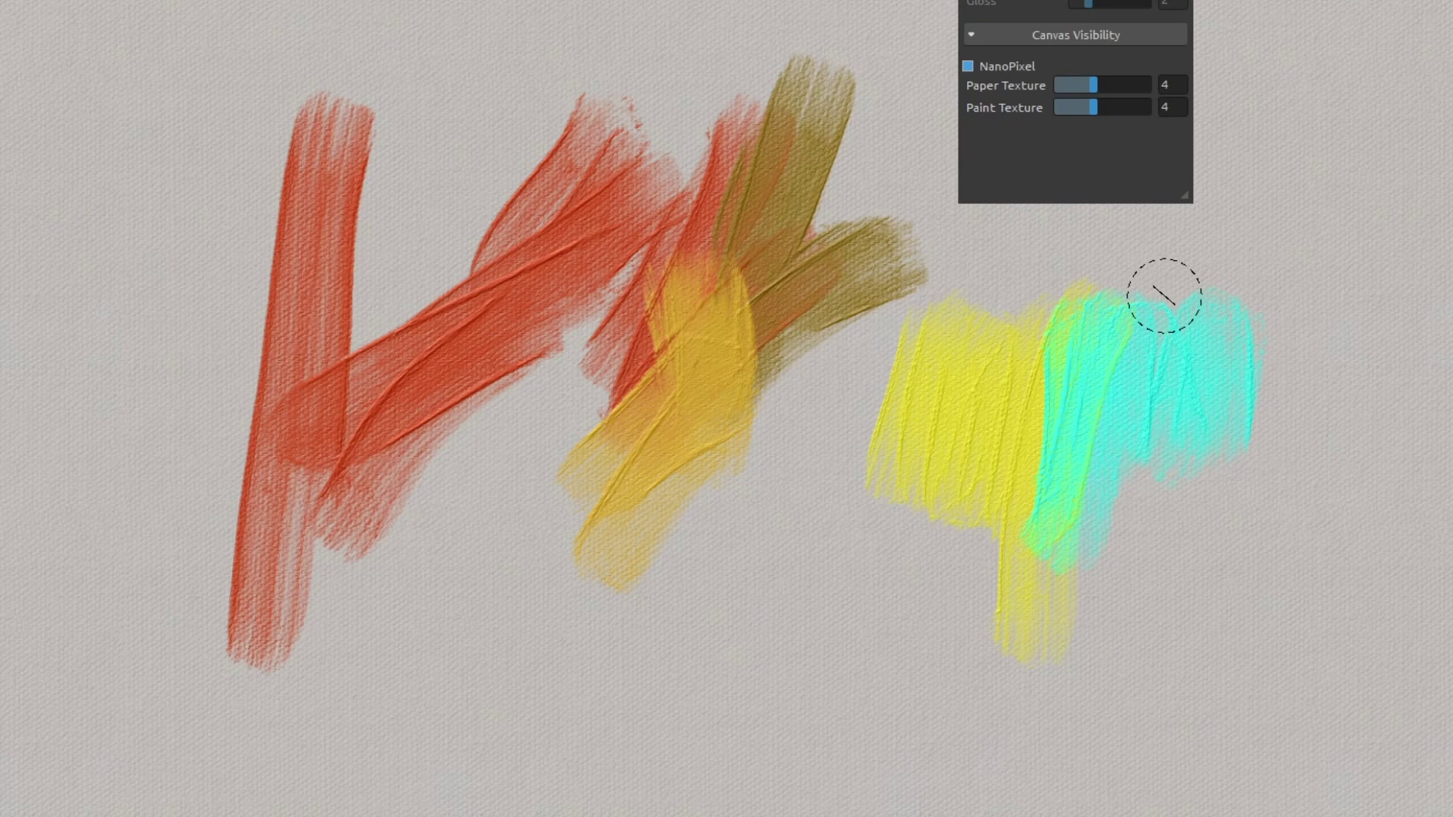
Step: Paint a cyan stroke diagonally over the yellow paint patch and sample the yellow colour
{"action": "mouse_move", "coordinate": [1164, 295]}
{"action": "left_mouse_down"}
{"action": "mouse_move", "coordinate": [999, 455]}
{"action": "mouse_move", "coordinate": [1010, 495]}
{"action": "mouse_move", "coordinate": [960, 403]}
{"action": "mouse_move", "coordinate": [962, 467]}
{"action": "mouse_move", "coordinate": [1001, 549]}
{"action": "left_mouse_up"}
{"action": "left_click", "coordinate": [972, 373], "text": "alt"}
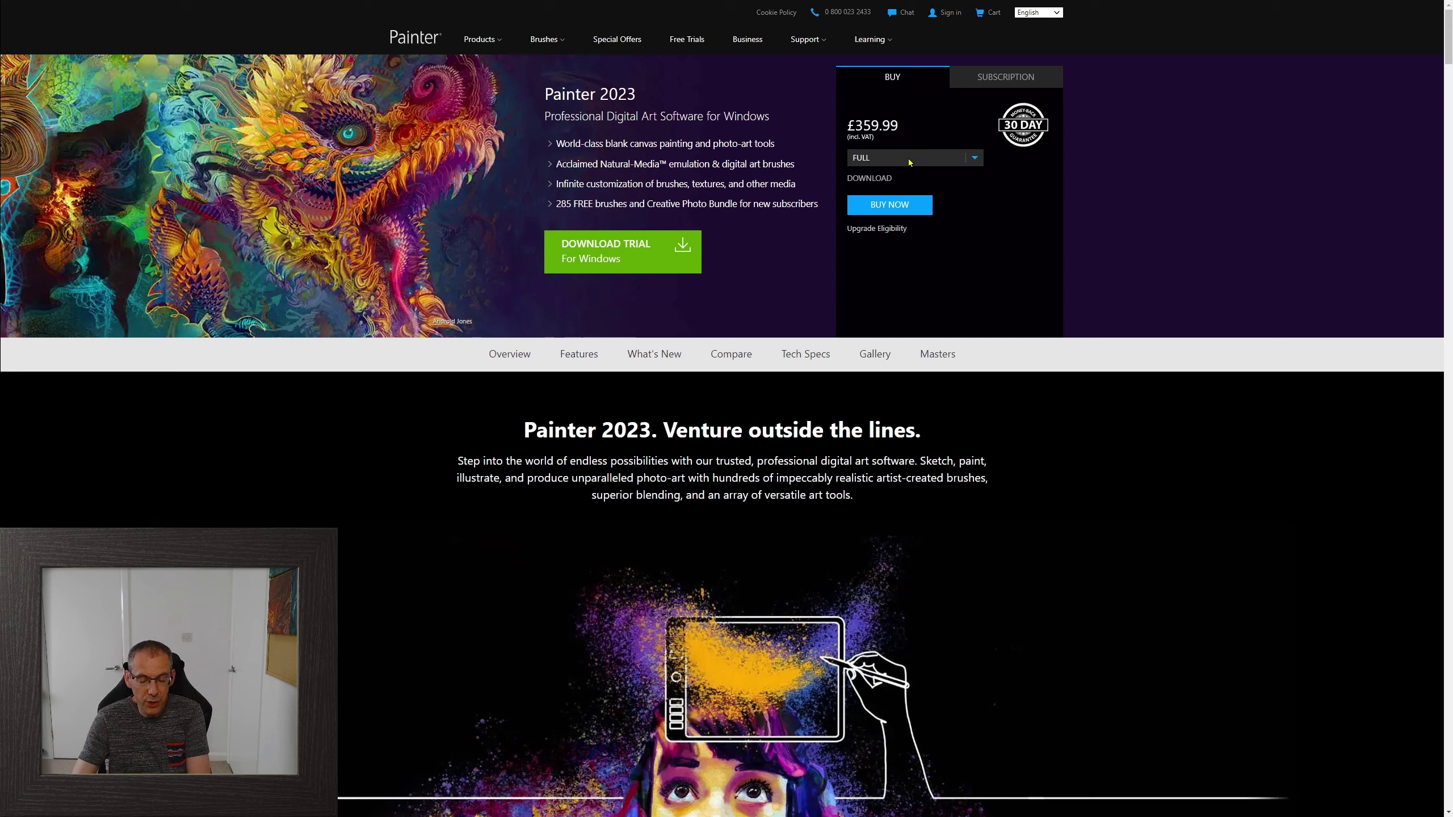
Step: Switch to the Painter 2023 product page and show the price of the Upgrade version
{"action": "left_click", "coordinate": [975, 158]}
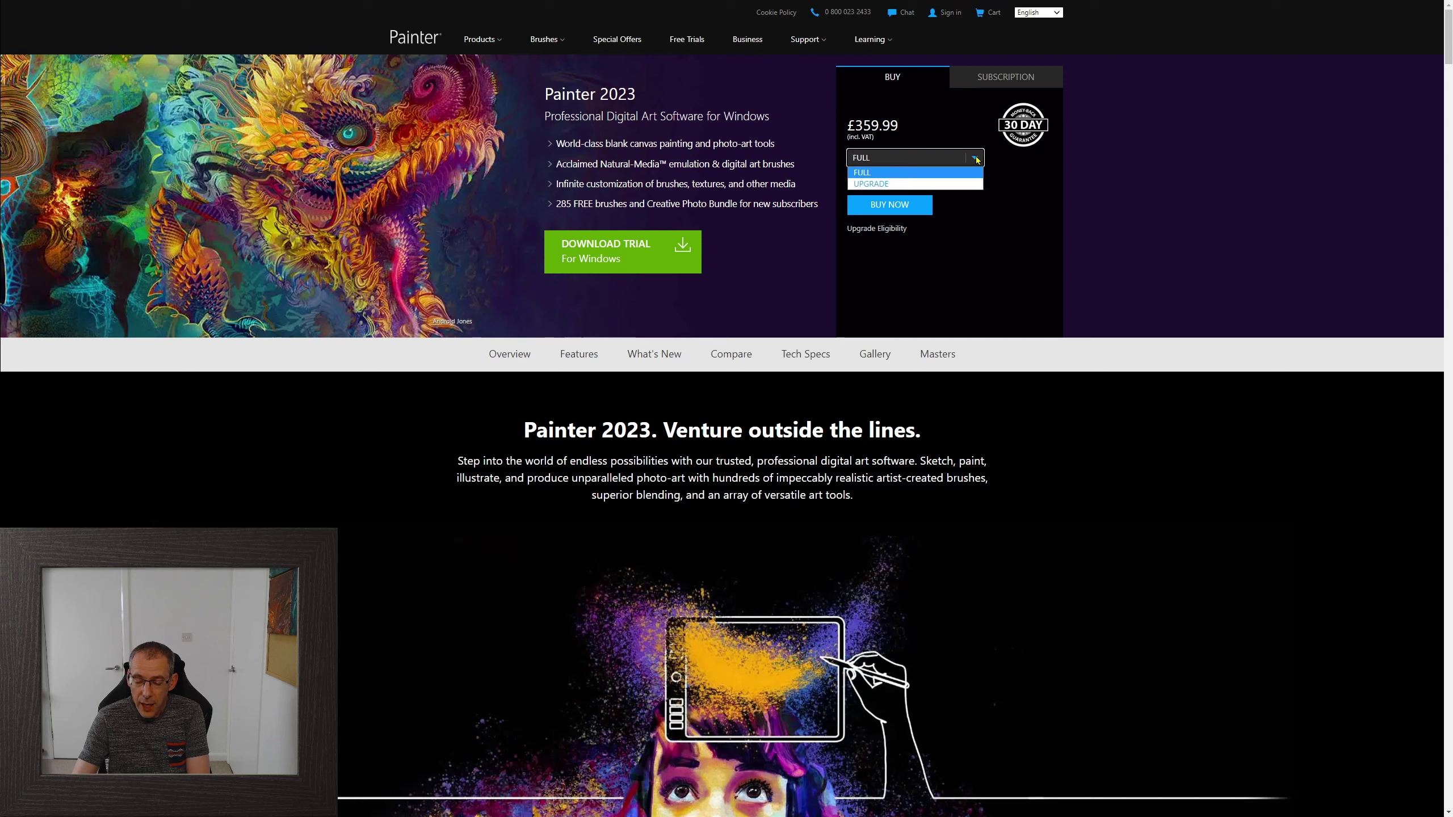
{"action": "left_click", "coordinate": [915, 172]}
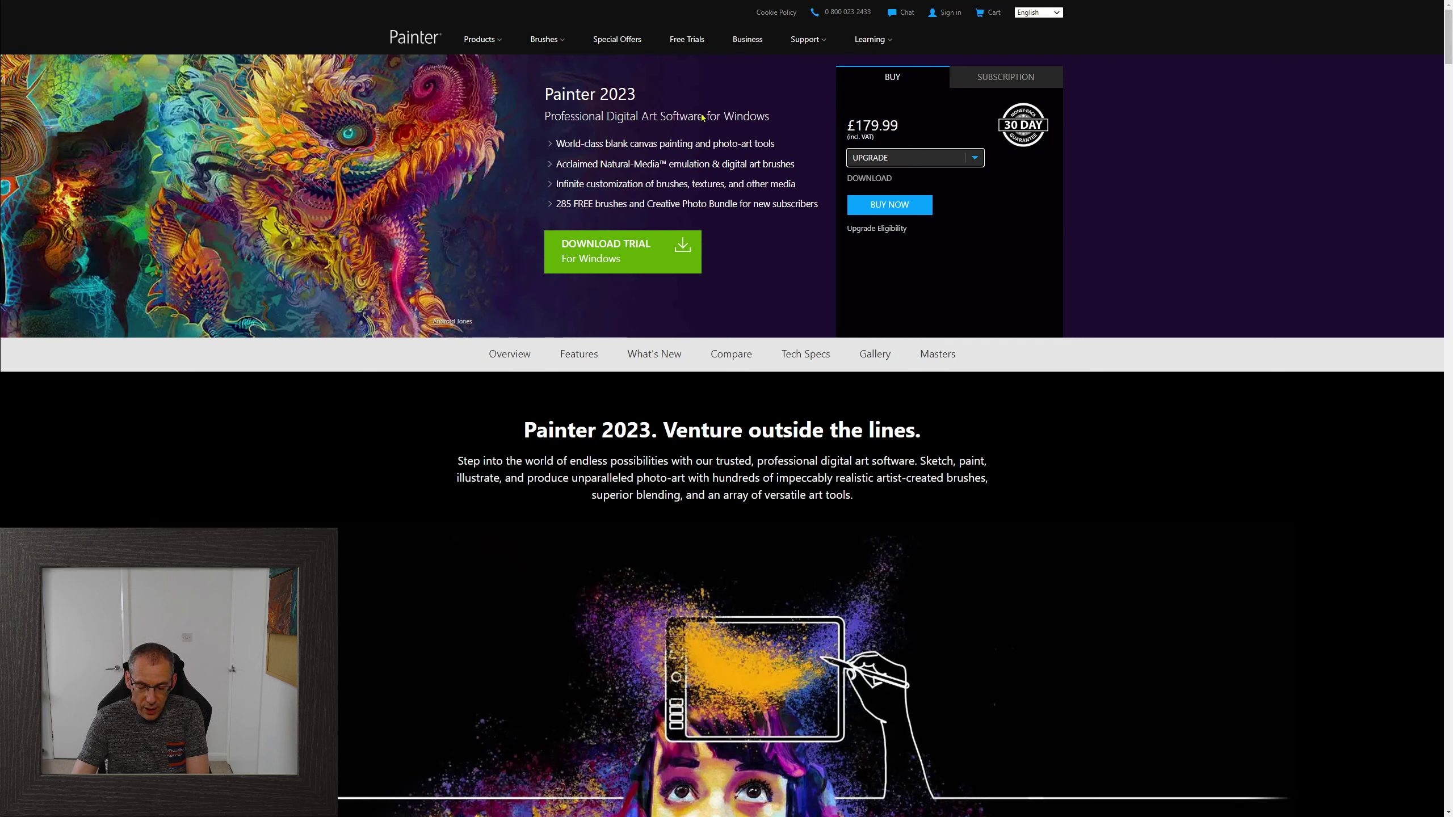
Step: View the brush demos for Thick Paint, Watercolor, Pastel, Particles, Sargent, Liquify, F-X and Airbrushes on the product page
{"action": "scroll", "coordinate": [343, 473], "scroll_direction": "down", "scroll_amount": 2}
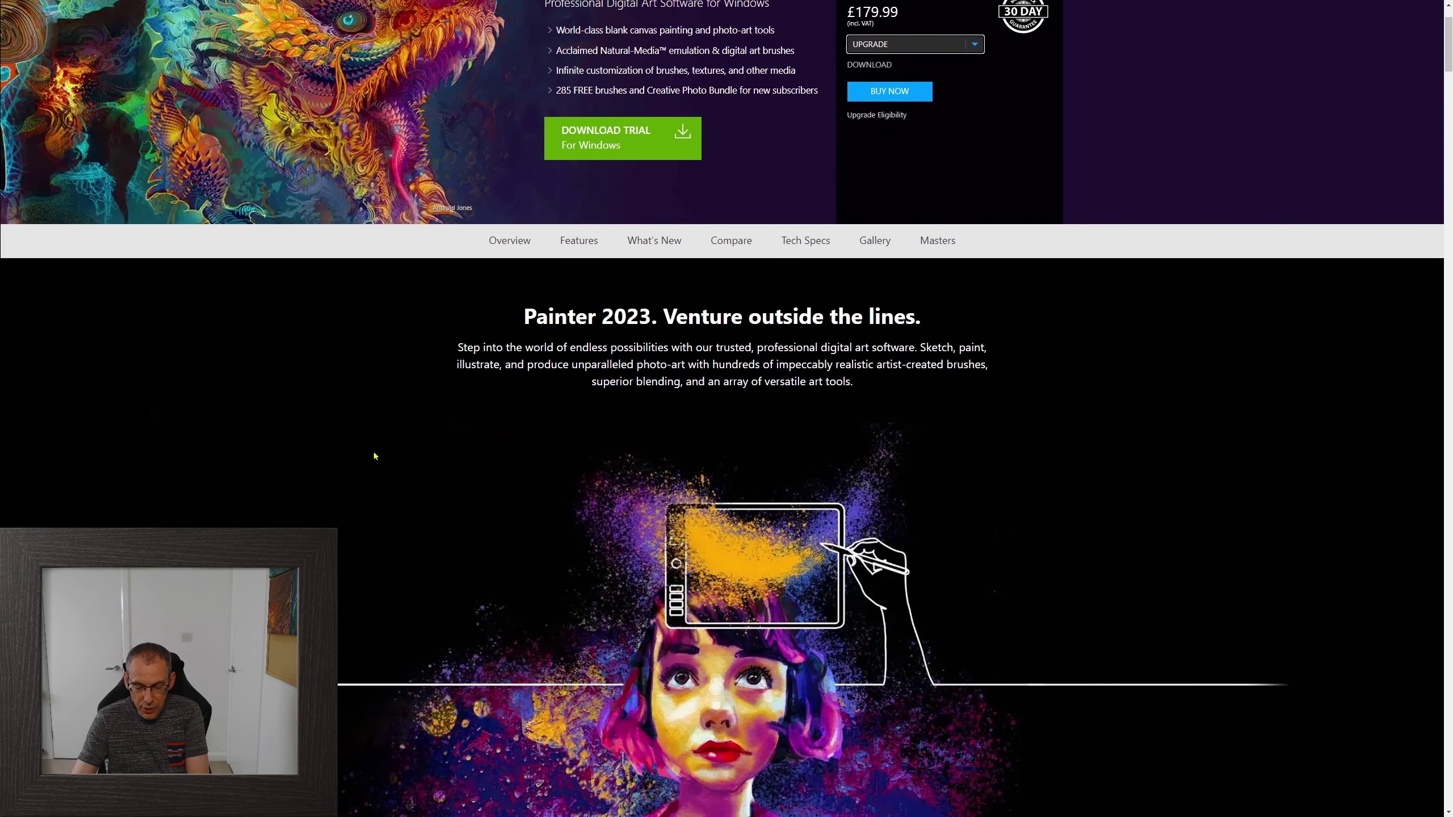
{"action": "scroll", "coordinate": [367, 441], "scroll_direction": "down", "scroll_amount": 5}
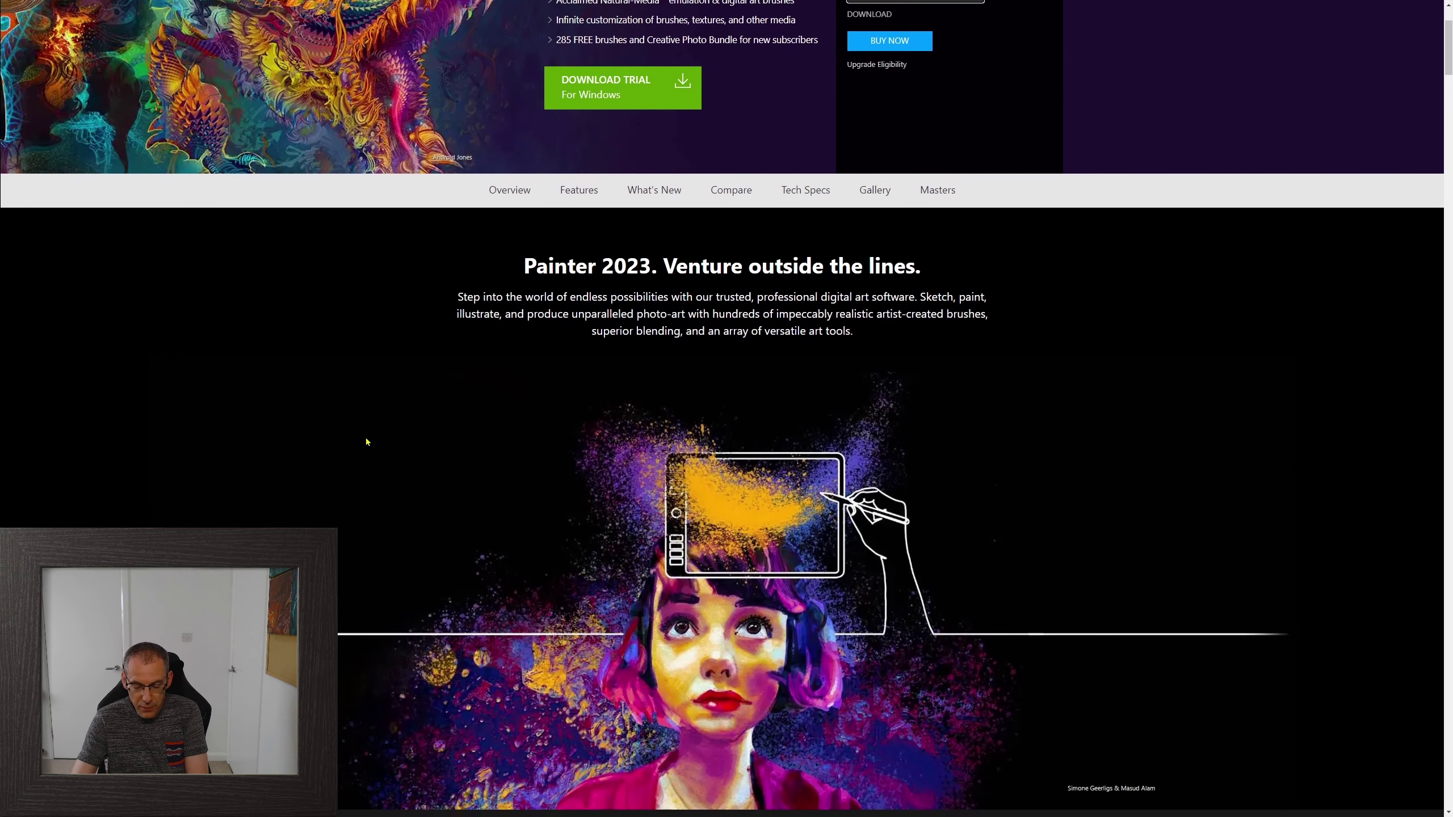
{"action": "scroll", "coordinate": [362, 417], "scroll_direction": "down", "scroll_amount": 7}
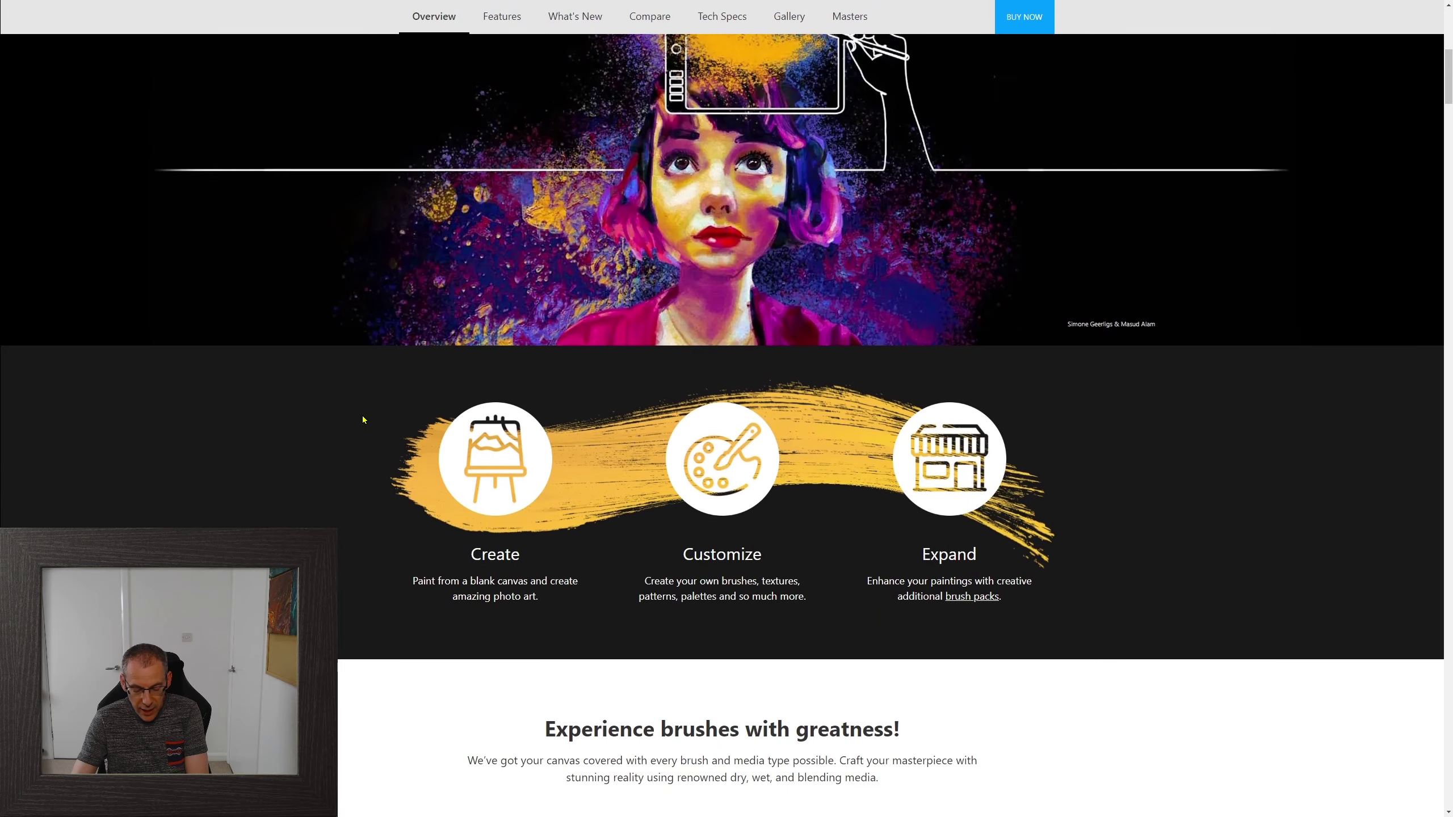
{"action": "scroll", "coordinate": [346, 386], "scroll_direction": "down", "scroll_amount": 1}
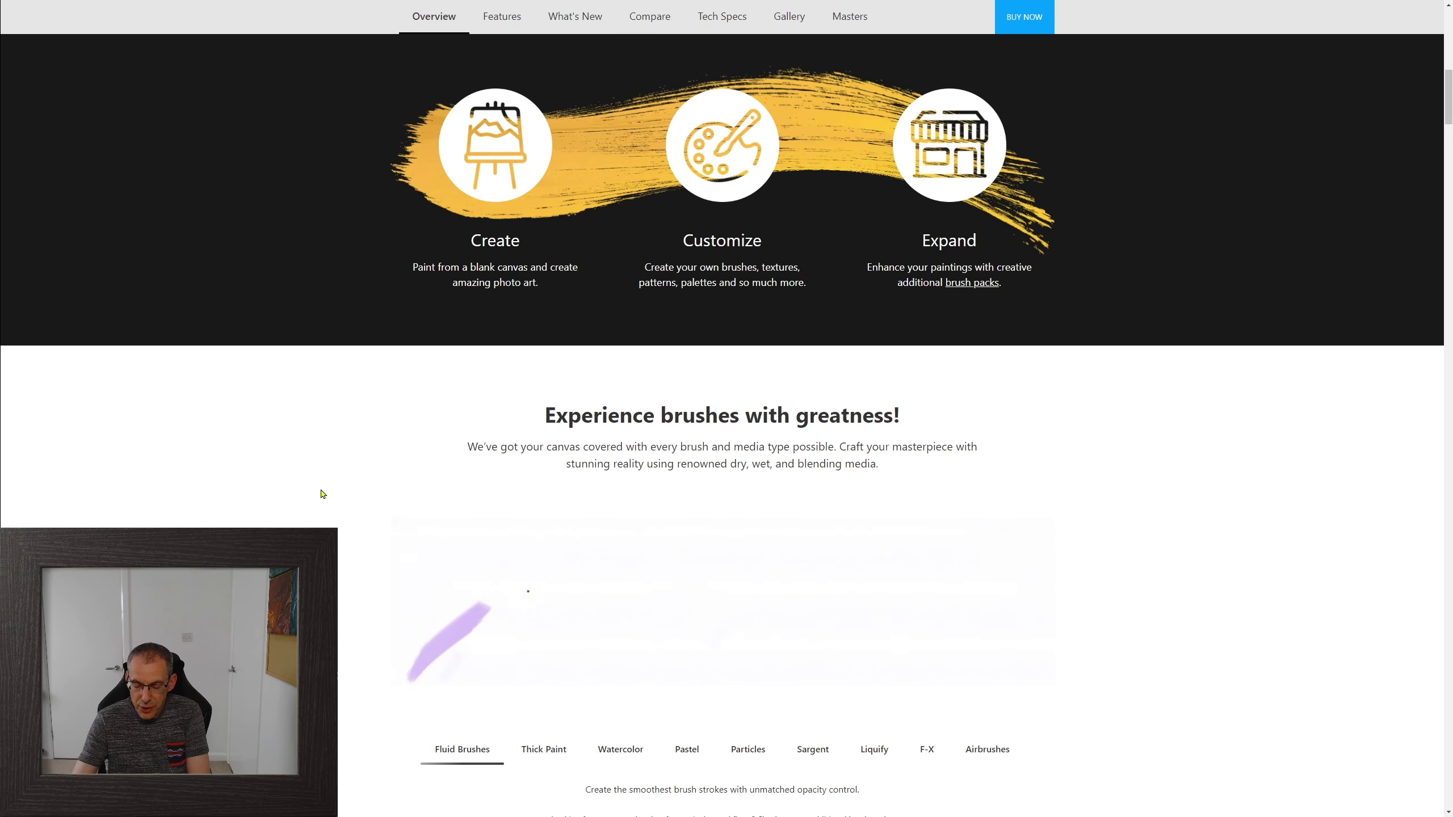
{"action": "scroll", "coordinate": [309, 431], "scroll_direction": "down", "scroll_amount": 3}
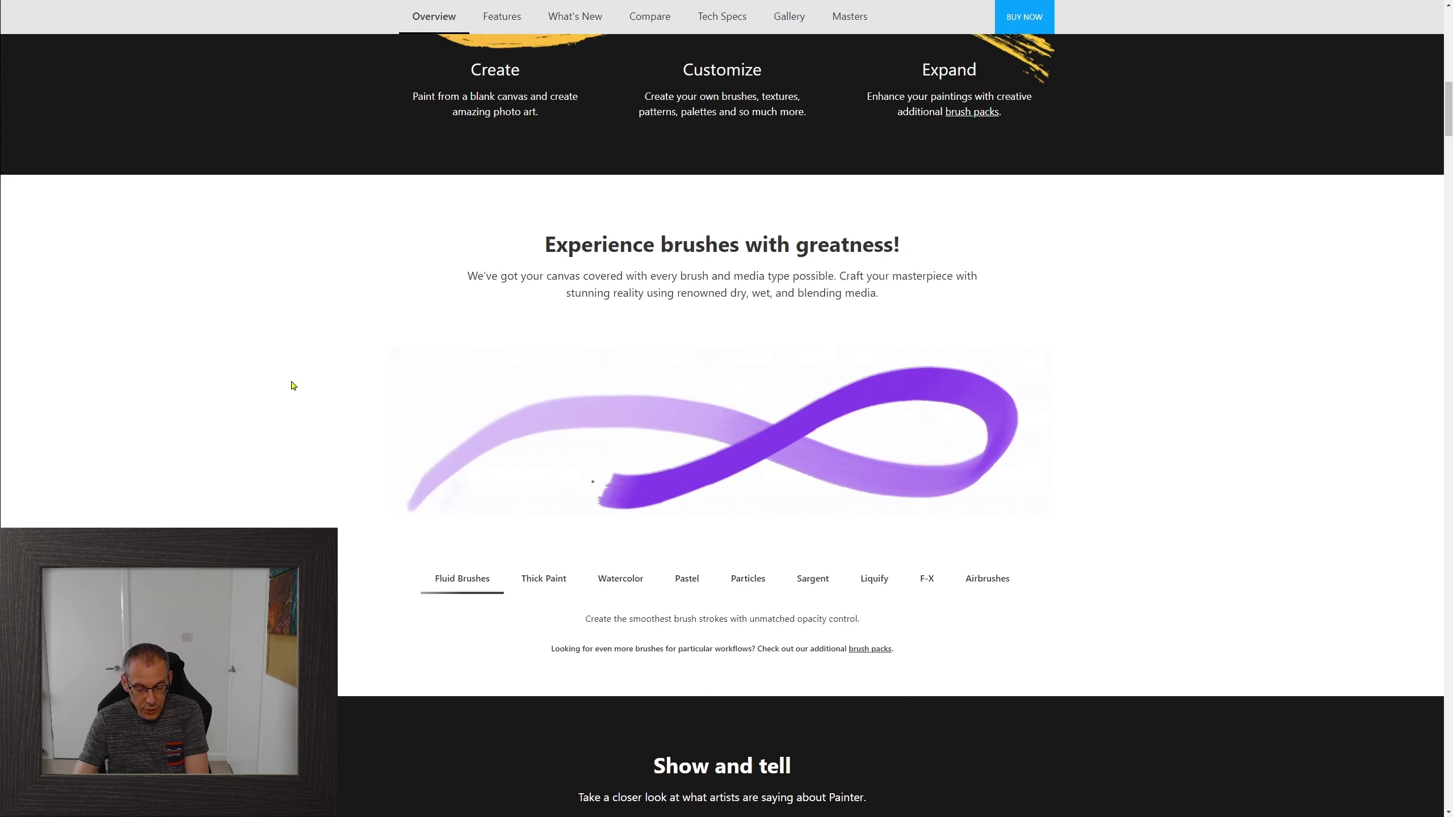
{"action": "scroll", "coordinate": [295, 386], "scroll_direction": "down", "scroll_amount": 2}
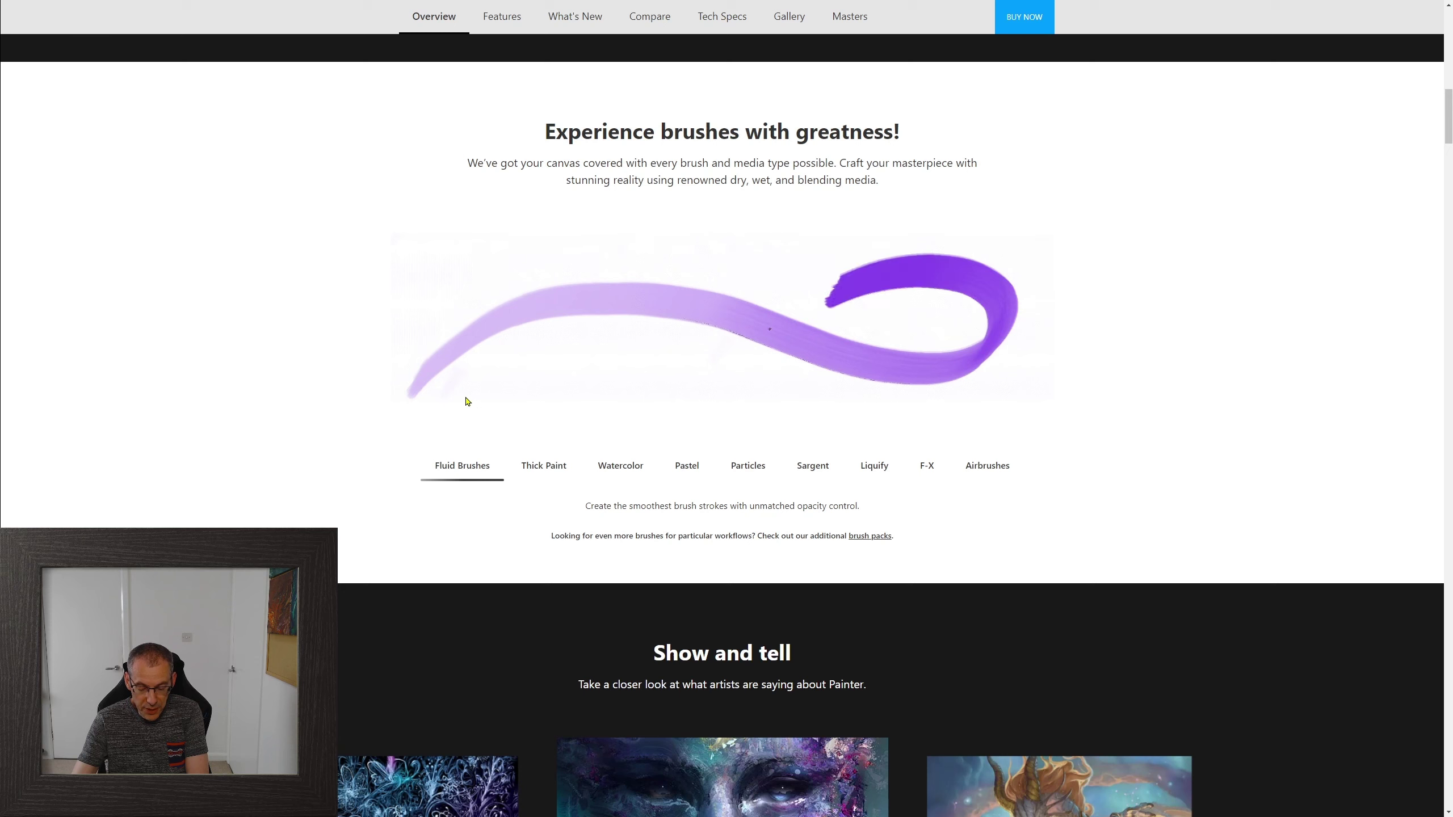
{"action": "left_click", "coordinate": [554, 469]}
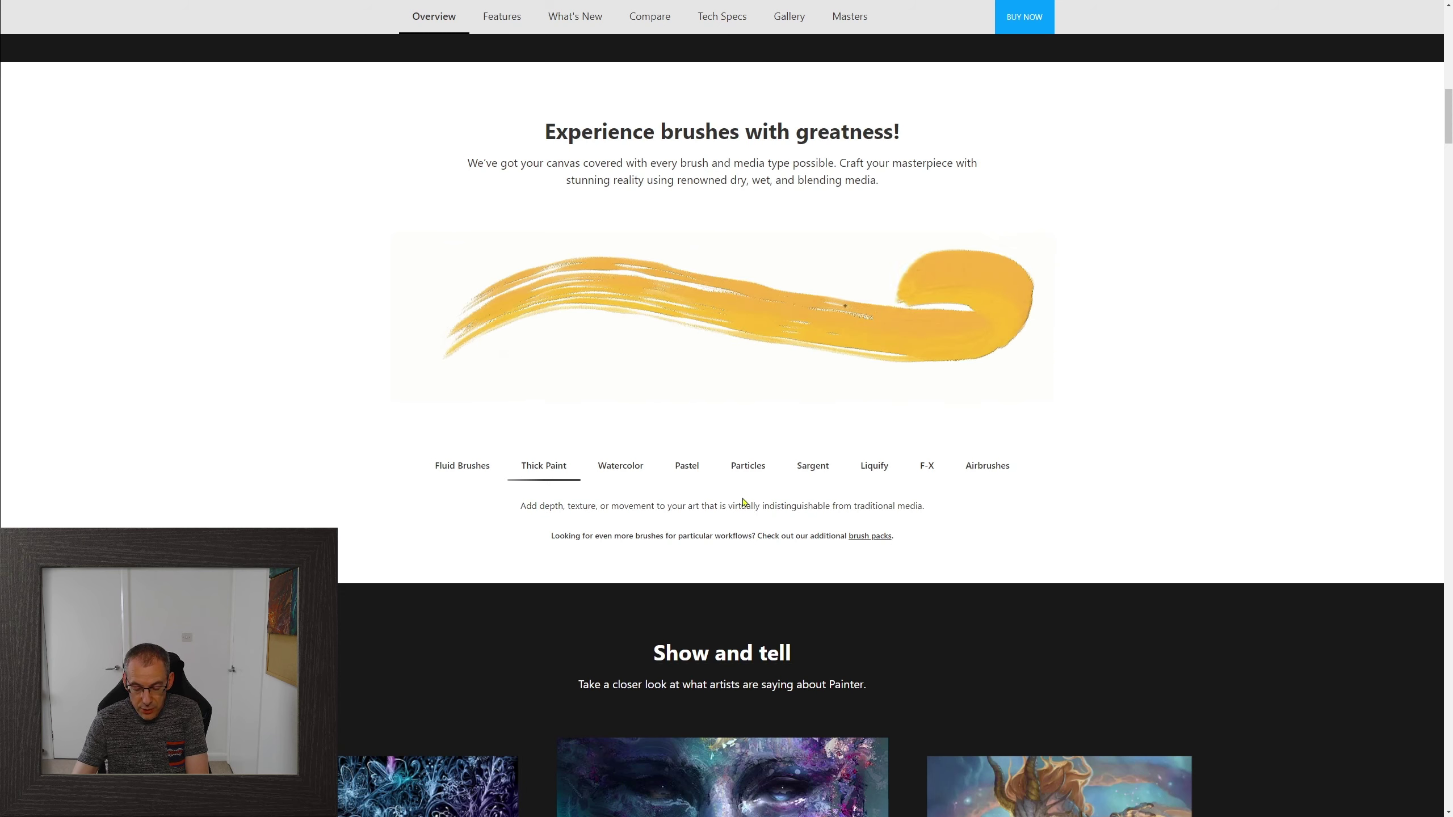
{"action": "left_click", "coordinate": [627, 466]}
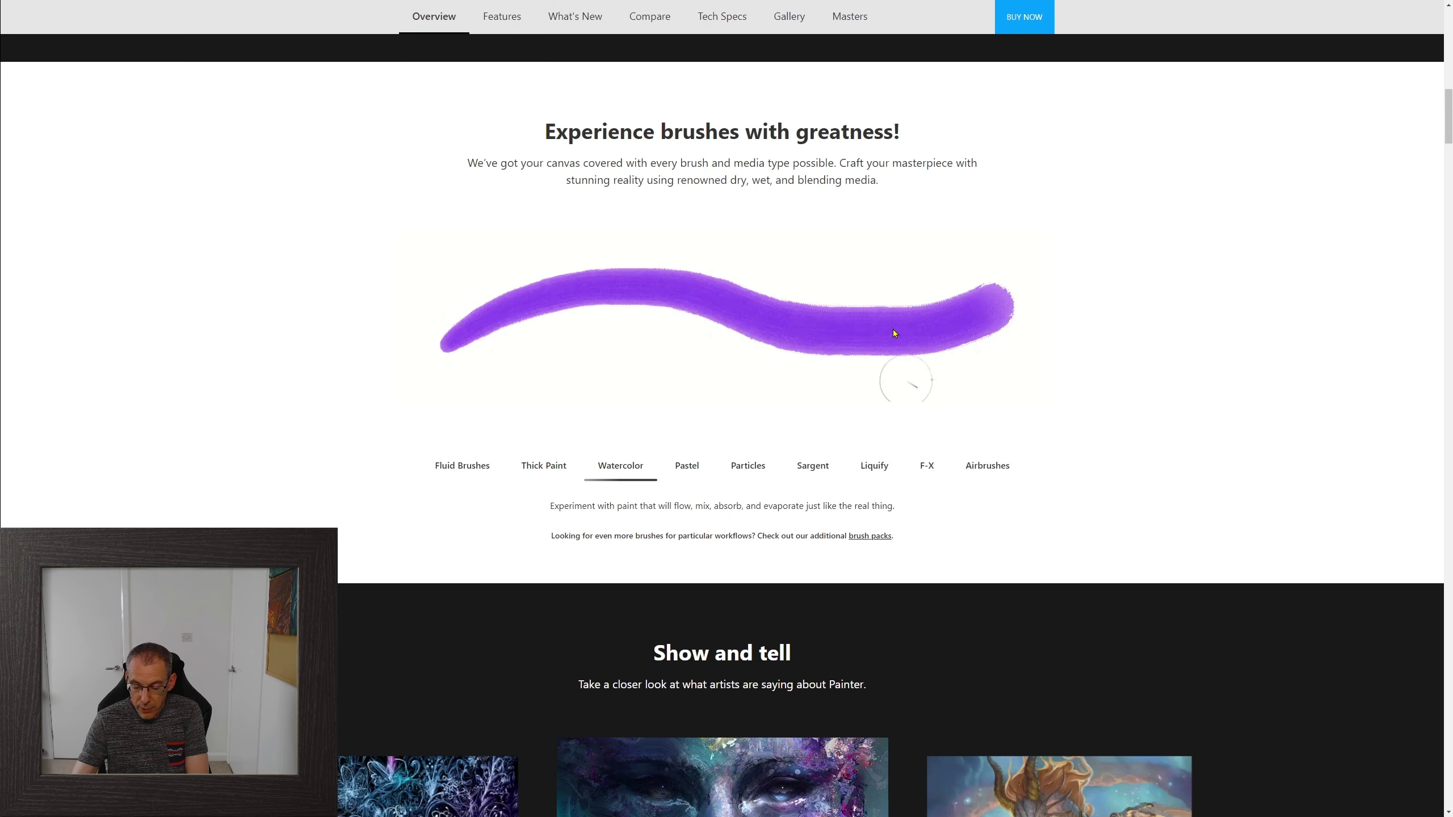
{"action": "left_click", "coordinate": [689, 467]}
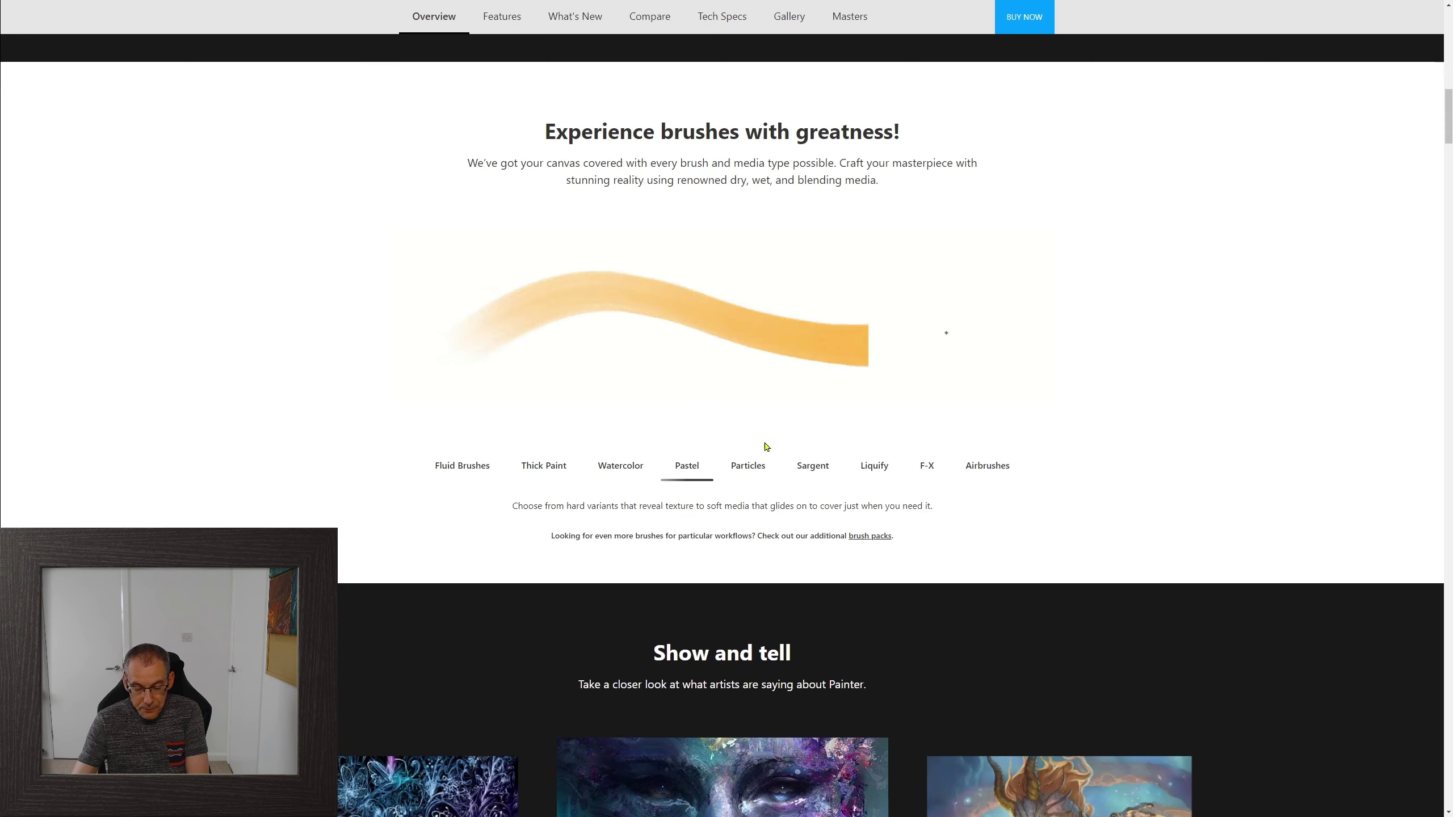
{"action": "left_click", "coordinate": [749, 475]}
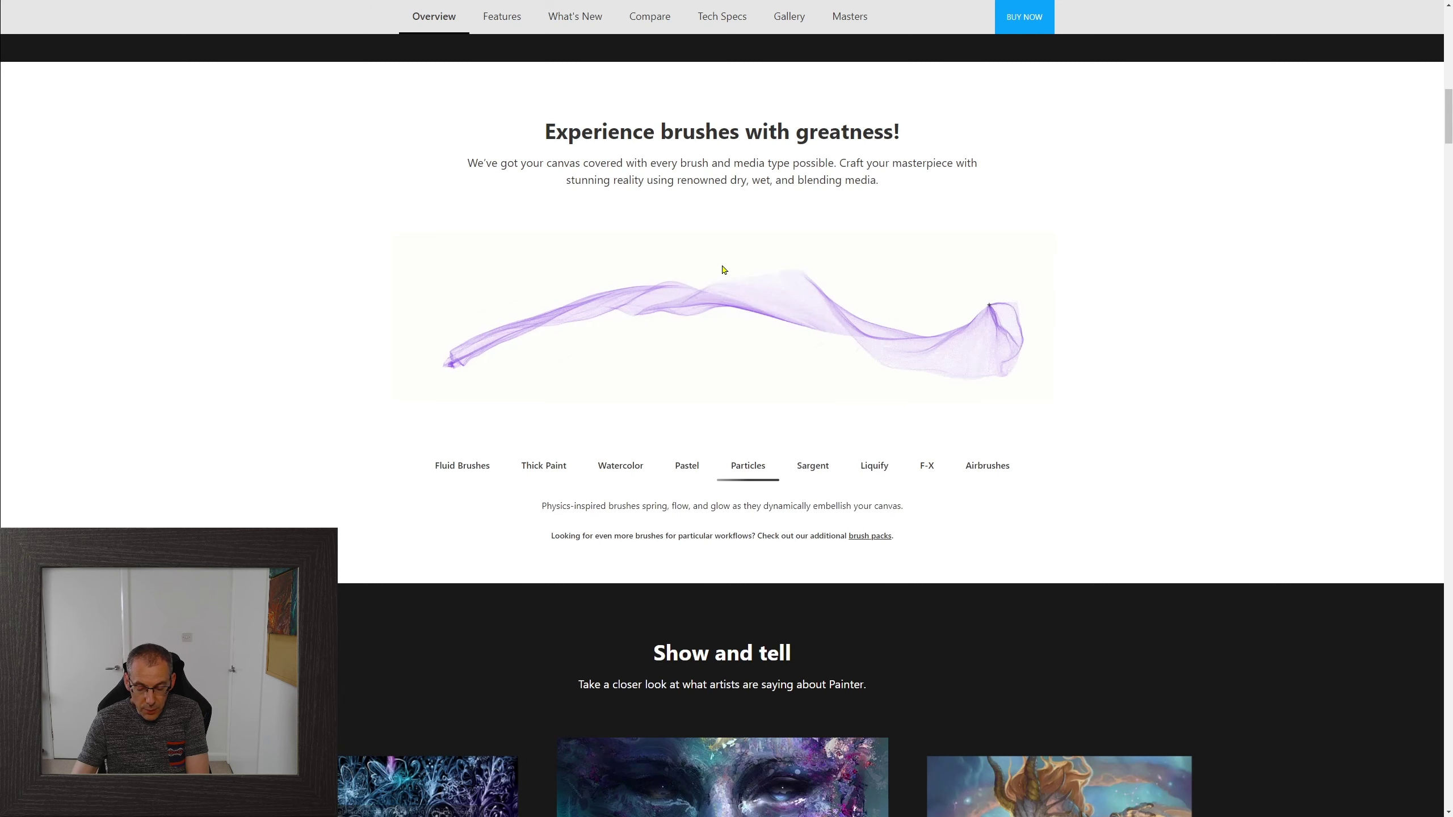
{"action": "left_click", "coordinate": [813, 472]}
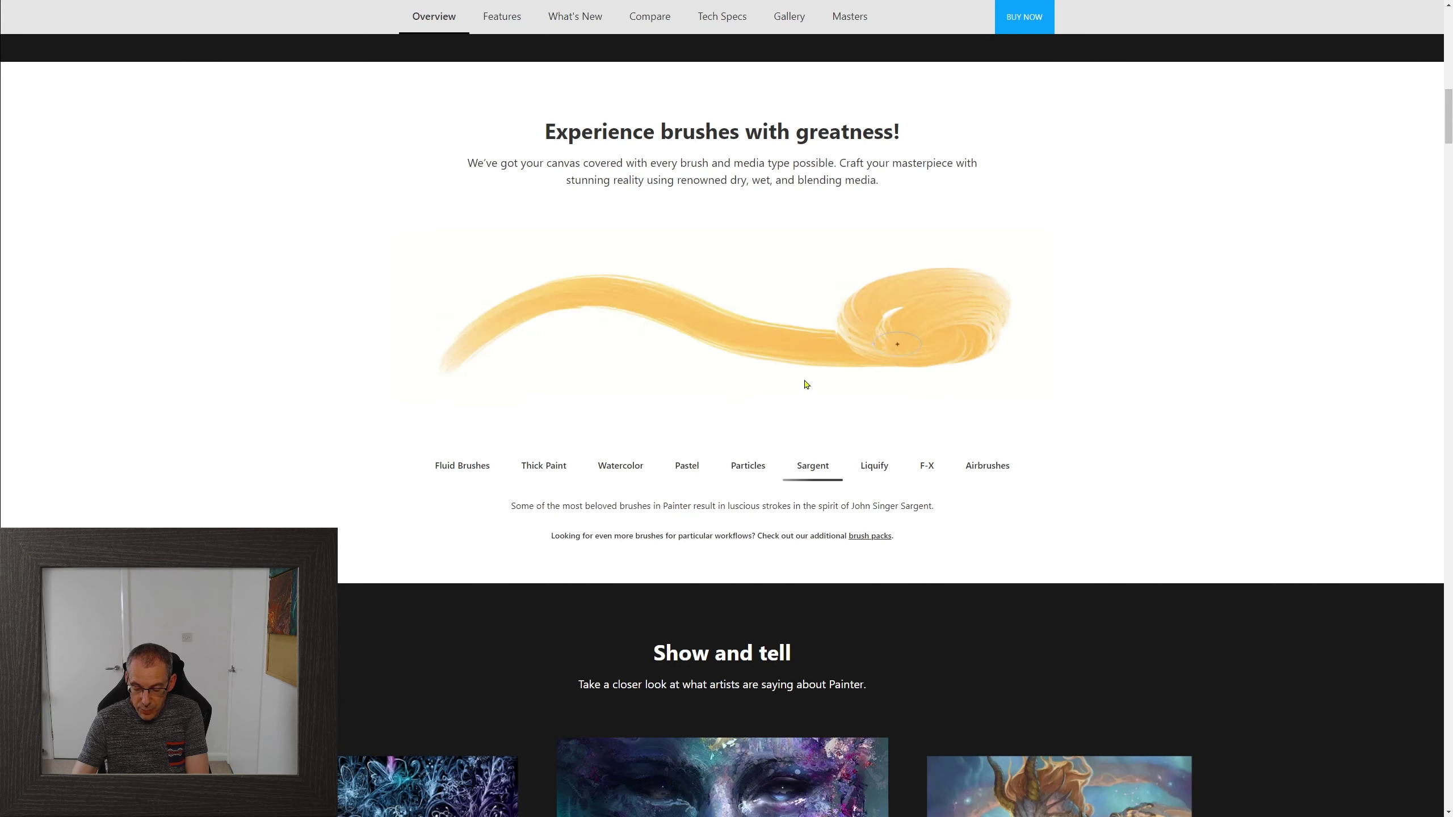
{"action": "left_click", "coordinate": [871, 468]}
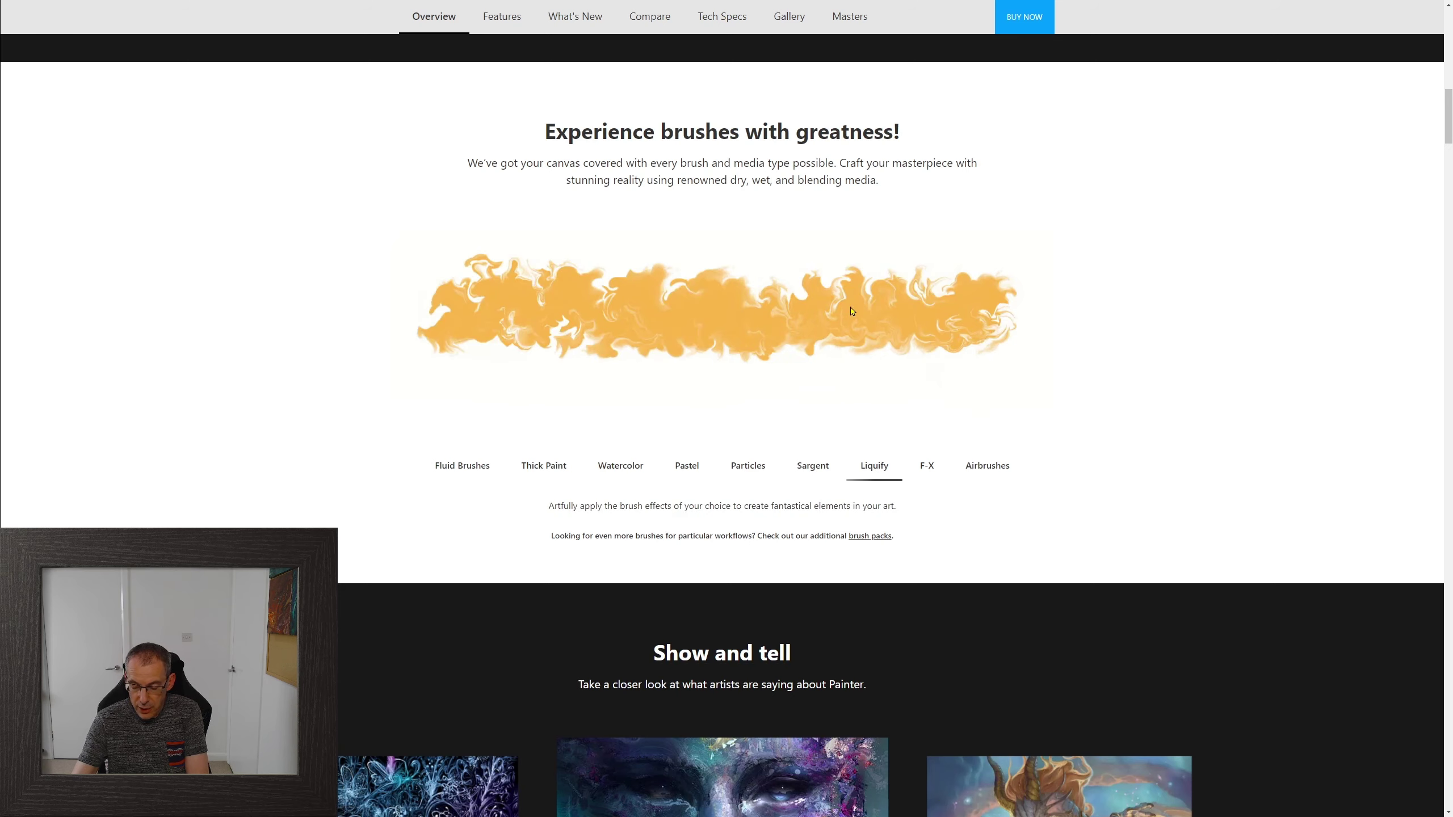
{"action": "left_click", "coordinate": [930, 466]}
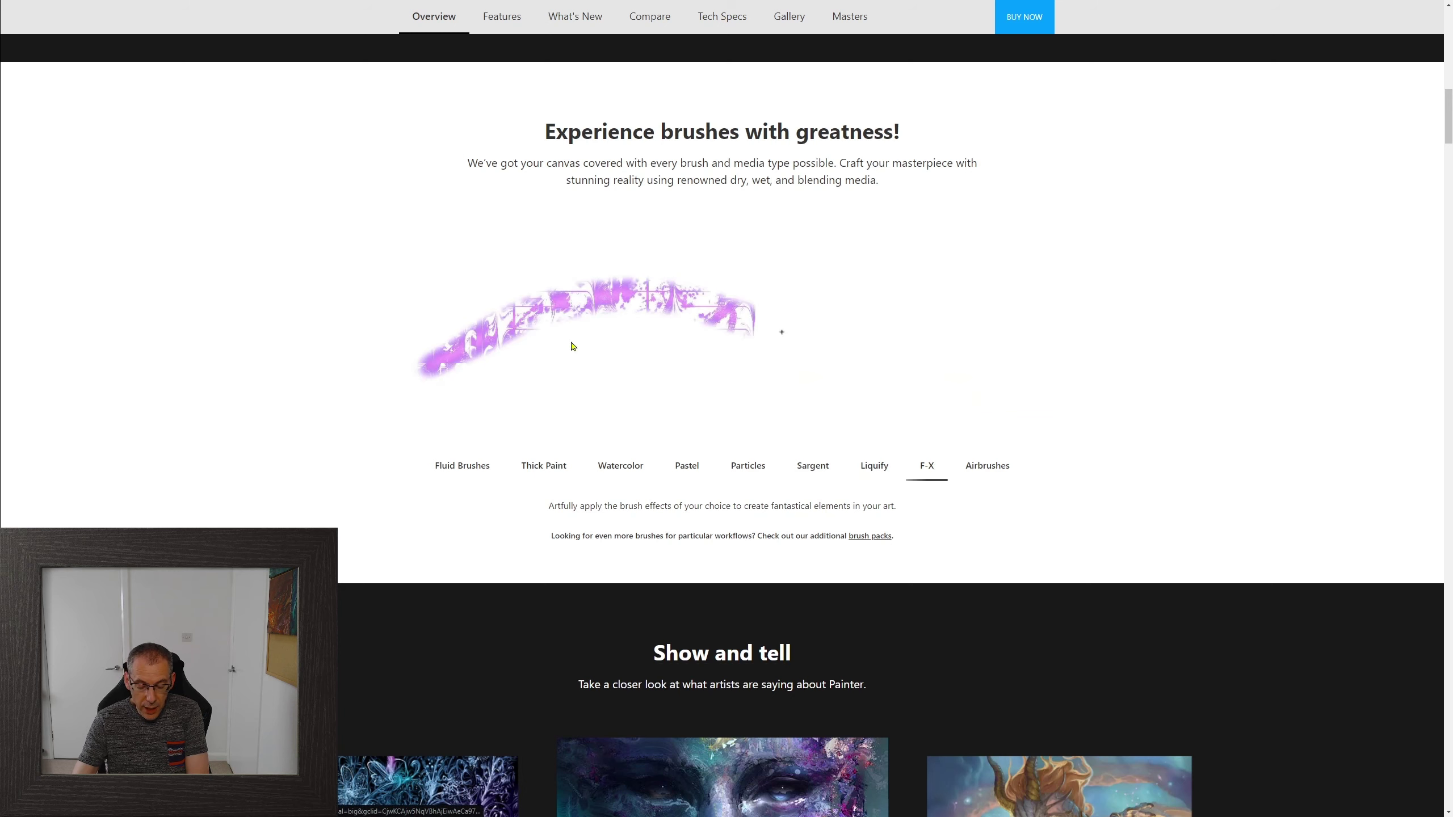
{"action": "left_click", "coordinate": [994, 470]}
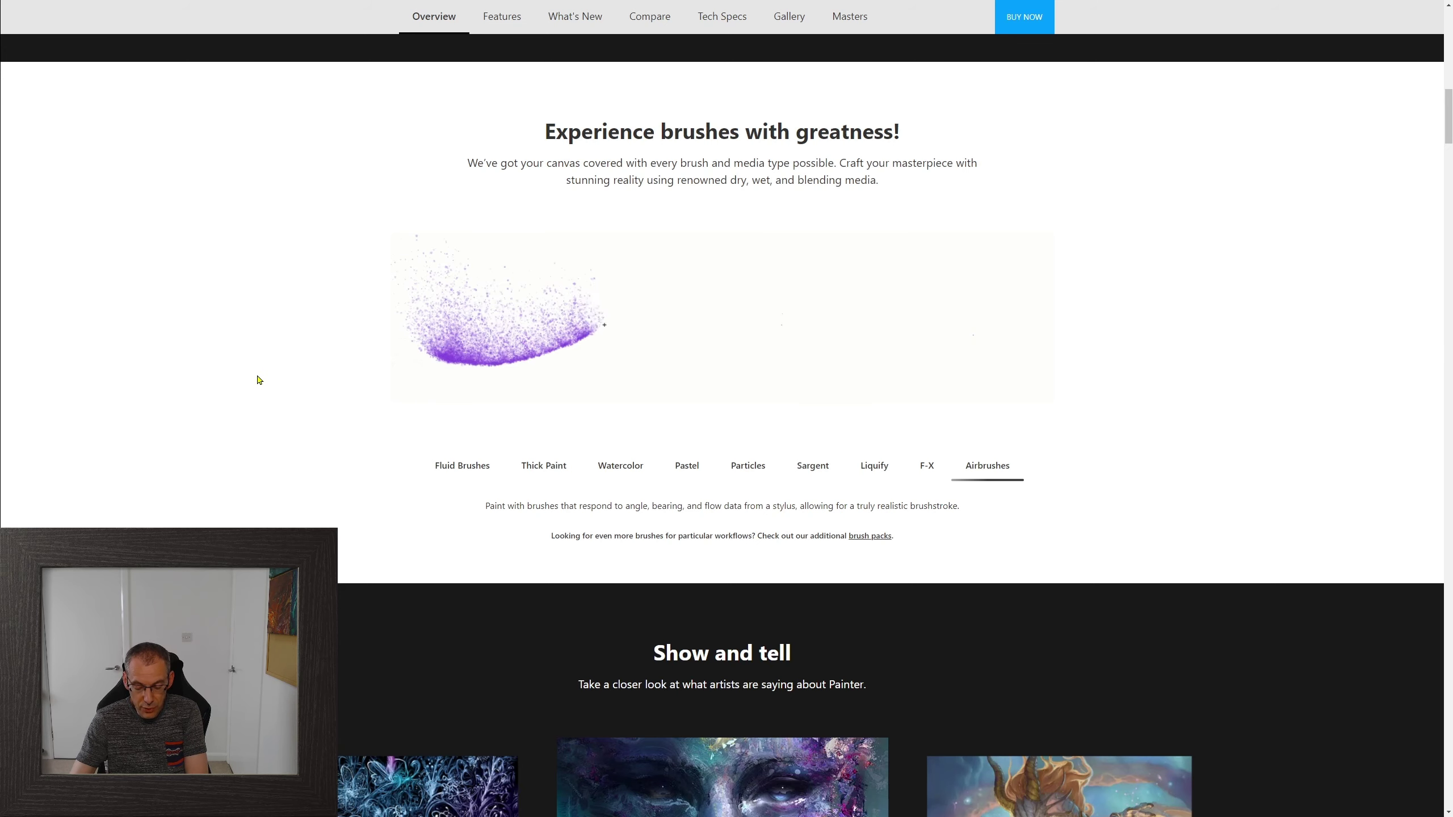
Step: Examine the product page's artist showcase and its Illustration, Fine Art, Photo Art, Concept Art and Composition sections
{"action": "scroll", "coordinate": [252, 376], "scroll_direction": "down", "scroll_amount": 2}
{"action": "scroll", "coordinate": [249, 376], "scroll_direction": "down", "scroll_amount": 12}
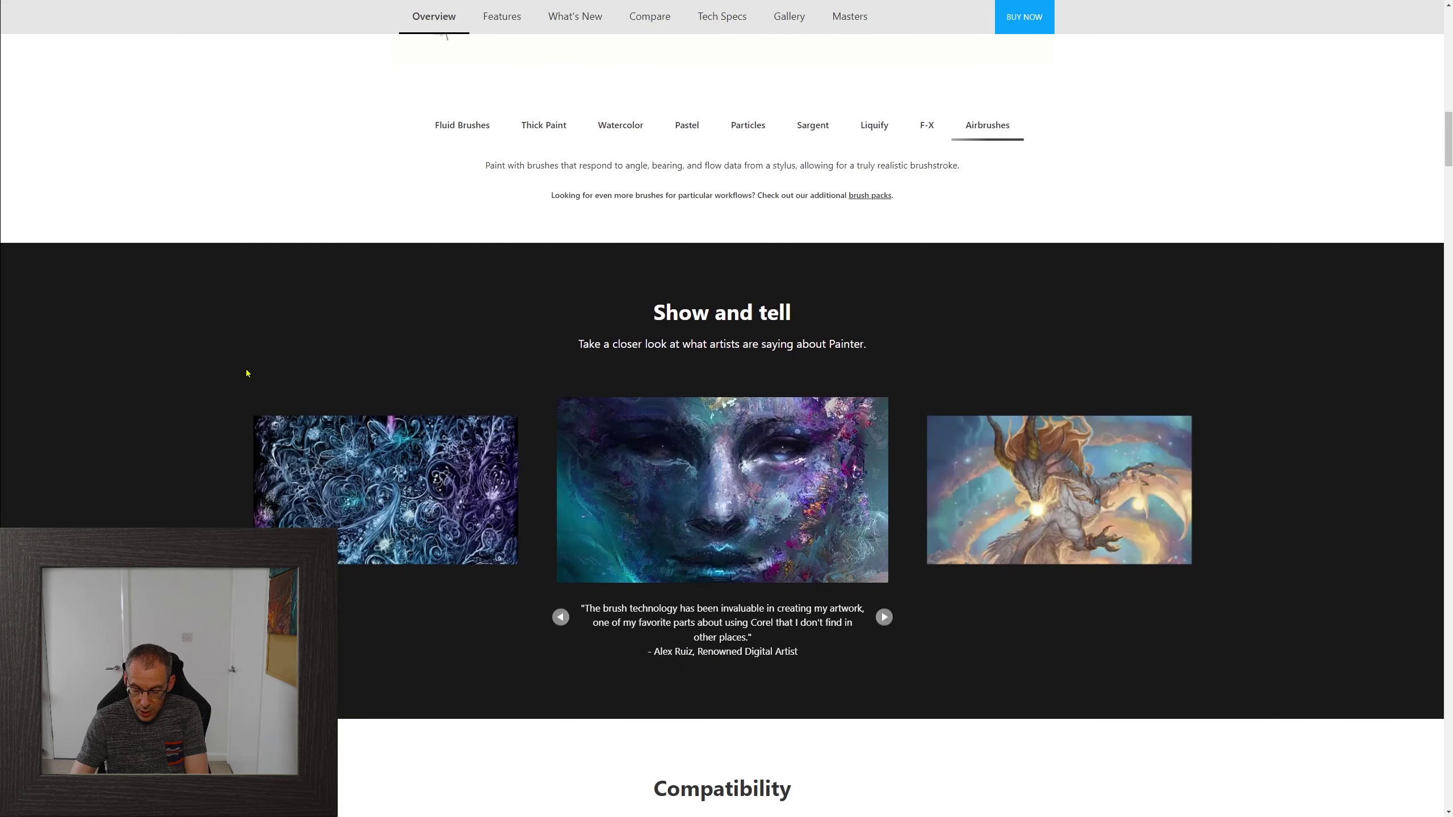
{"action": "scroll", "coordinate": [241, 372], "scroll_direction": "down", "scroll_amount": 10}
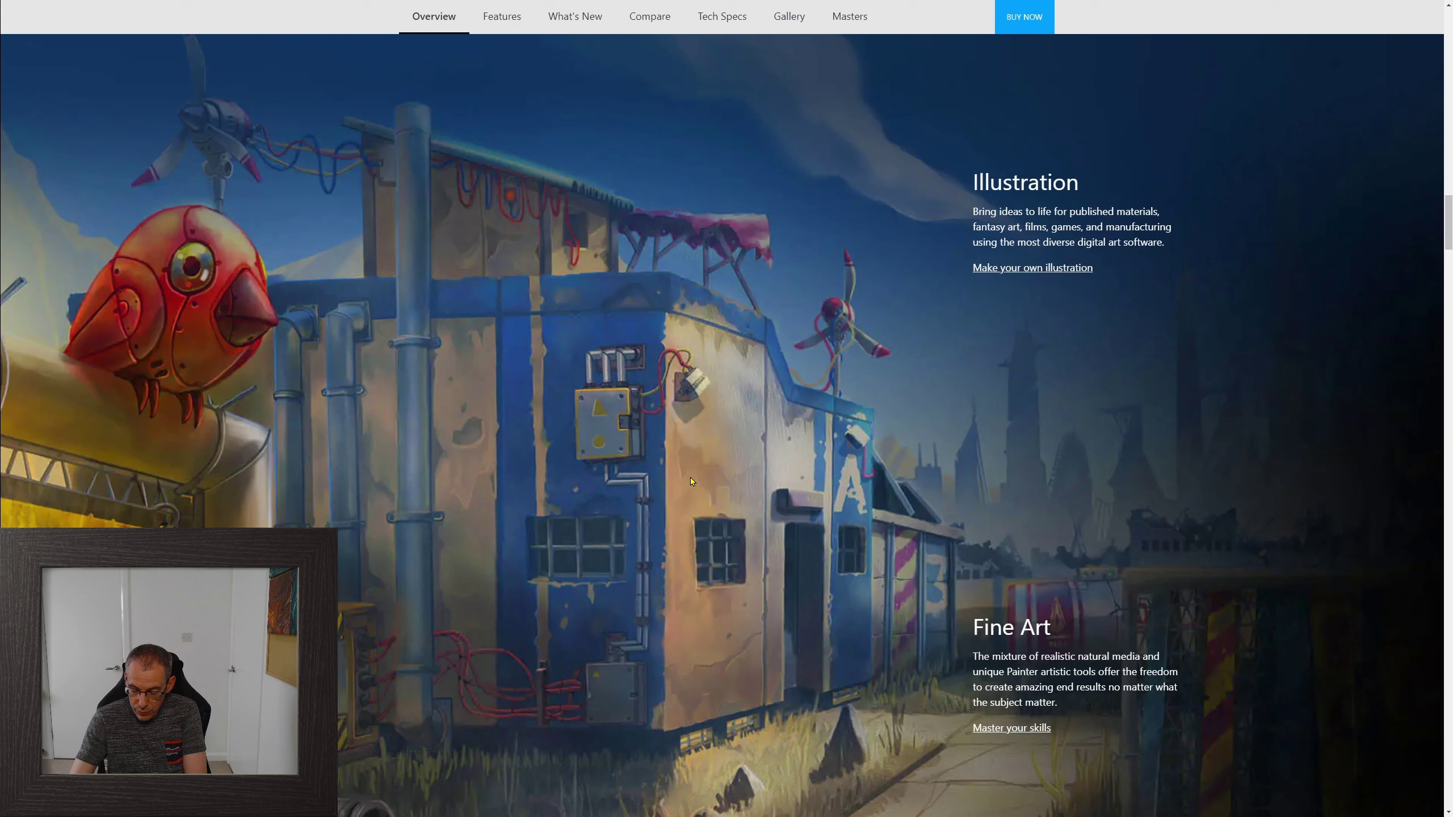
{"action": "scroll", "coordinate": [693, 482], "scroll_direction": "down", "scroll_amount": 5}
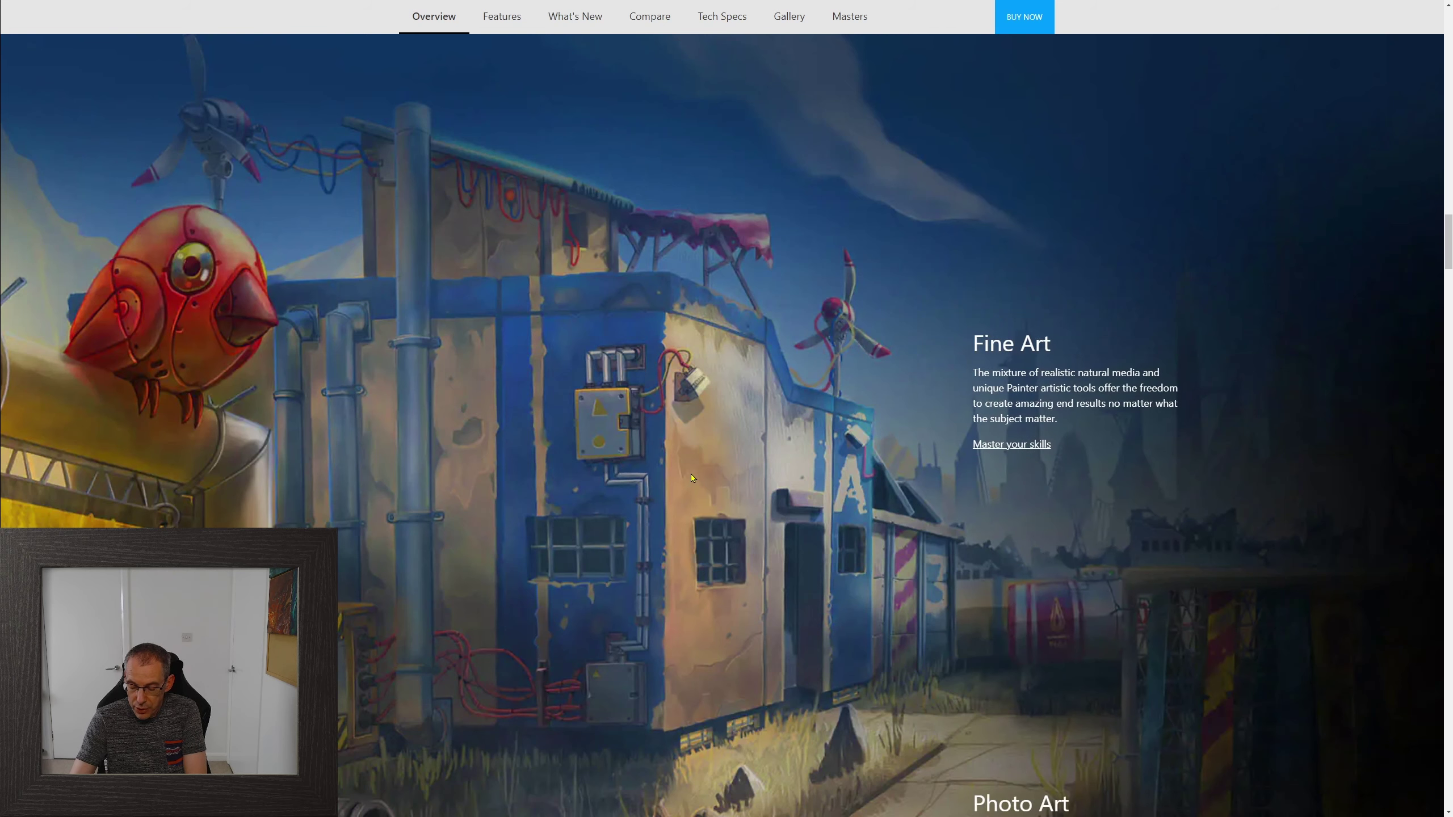
{"action": "scroll", "coordinate": [624, 492], "scroll_direction": "down", "scroll_amount": 2}
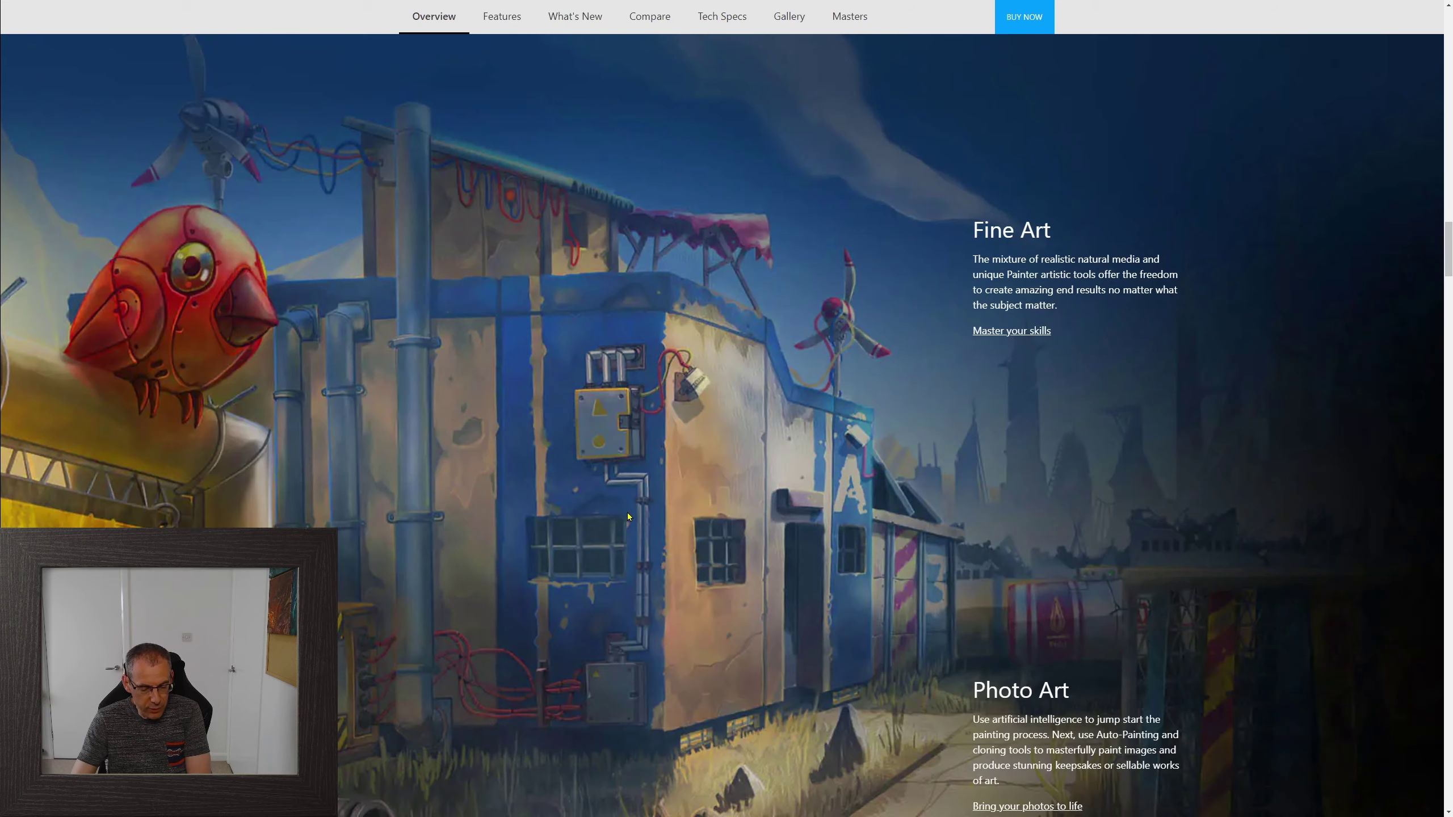
{"action": "scroll", "coordinate": [654, 474], "scroll_direction": "down", "scroll_amount": 2}
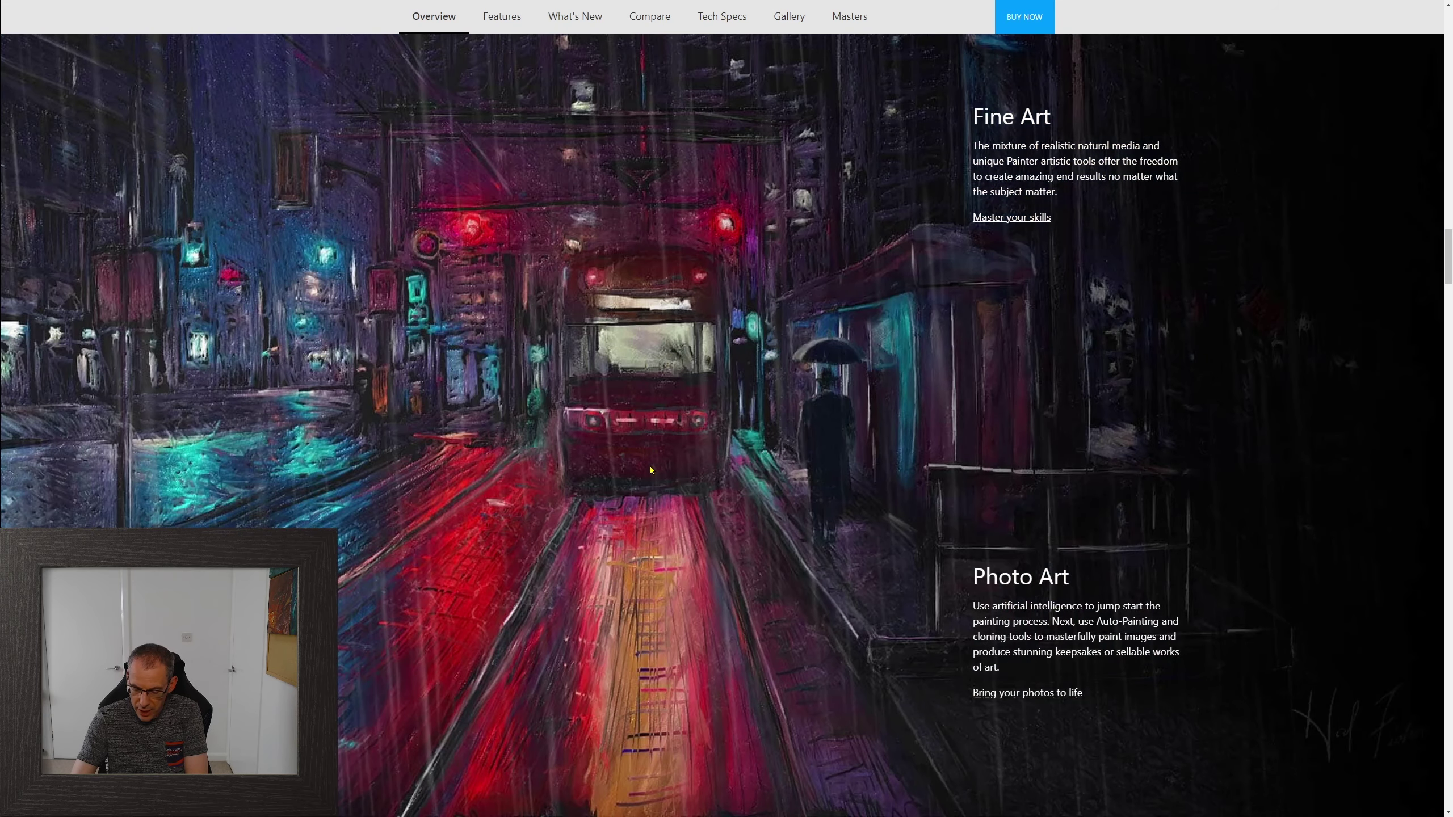
{"action": "scroll", "coordinate": [651, 470], "scroll_direction": "down", "scroll_amount": 10}
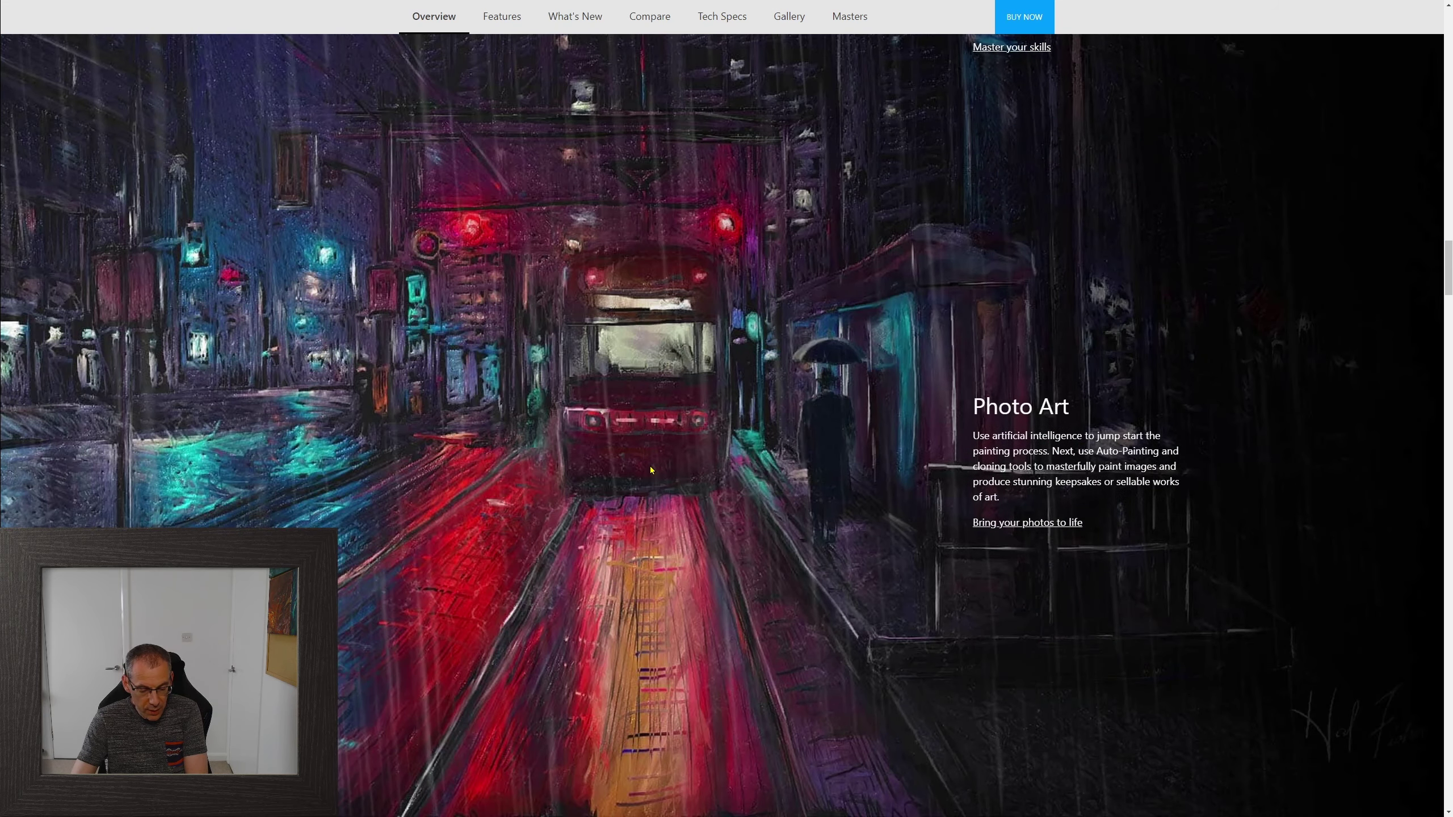
{"action": "scroll", "coordinate": [647, 468], "scroll_direction": "down", "scroll_amount": 15}
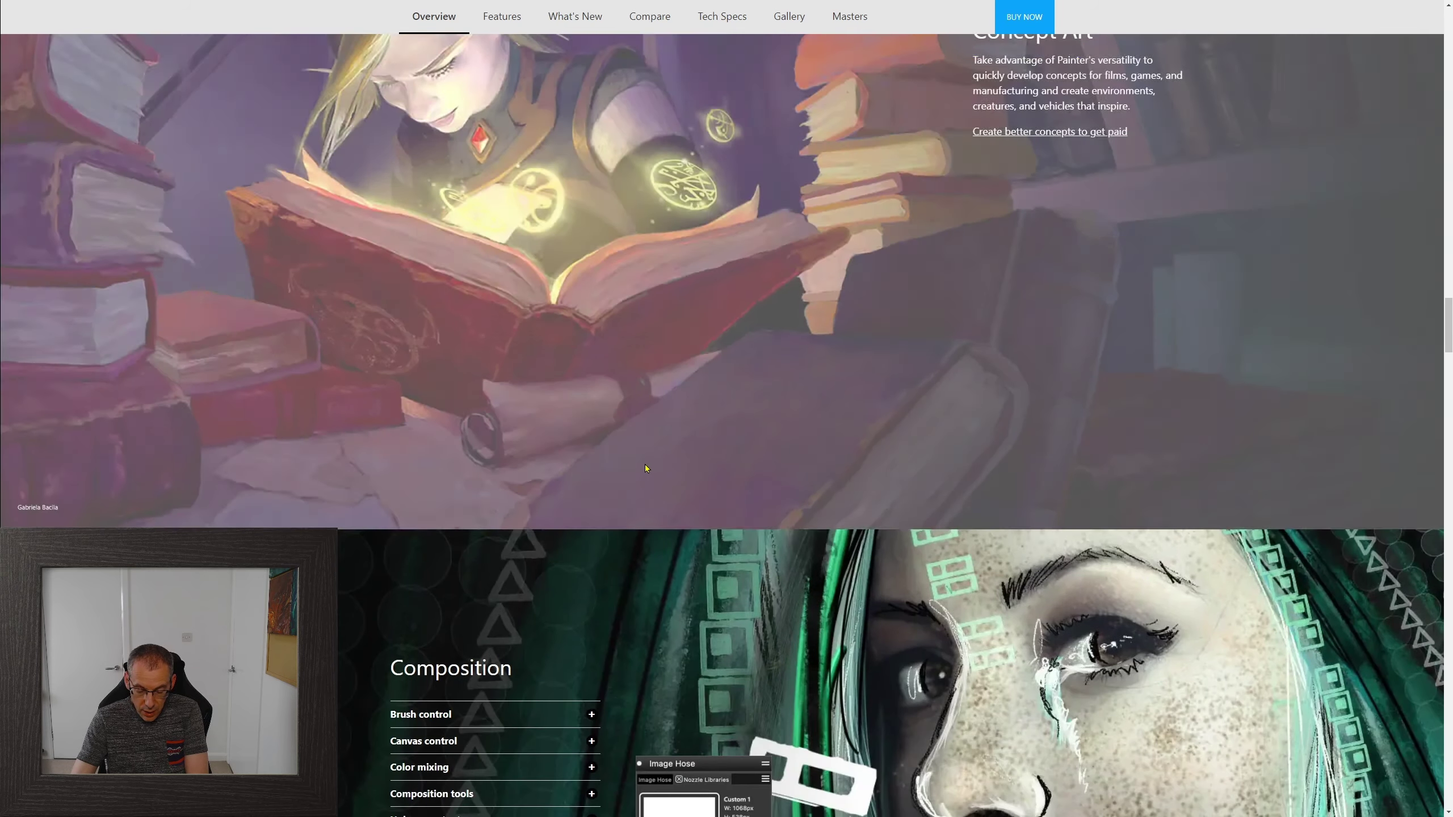
{"action": "scroll", "coordinate": [634, 463], "scroll_direction": "down", "scroll_amount": 5}
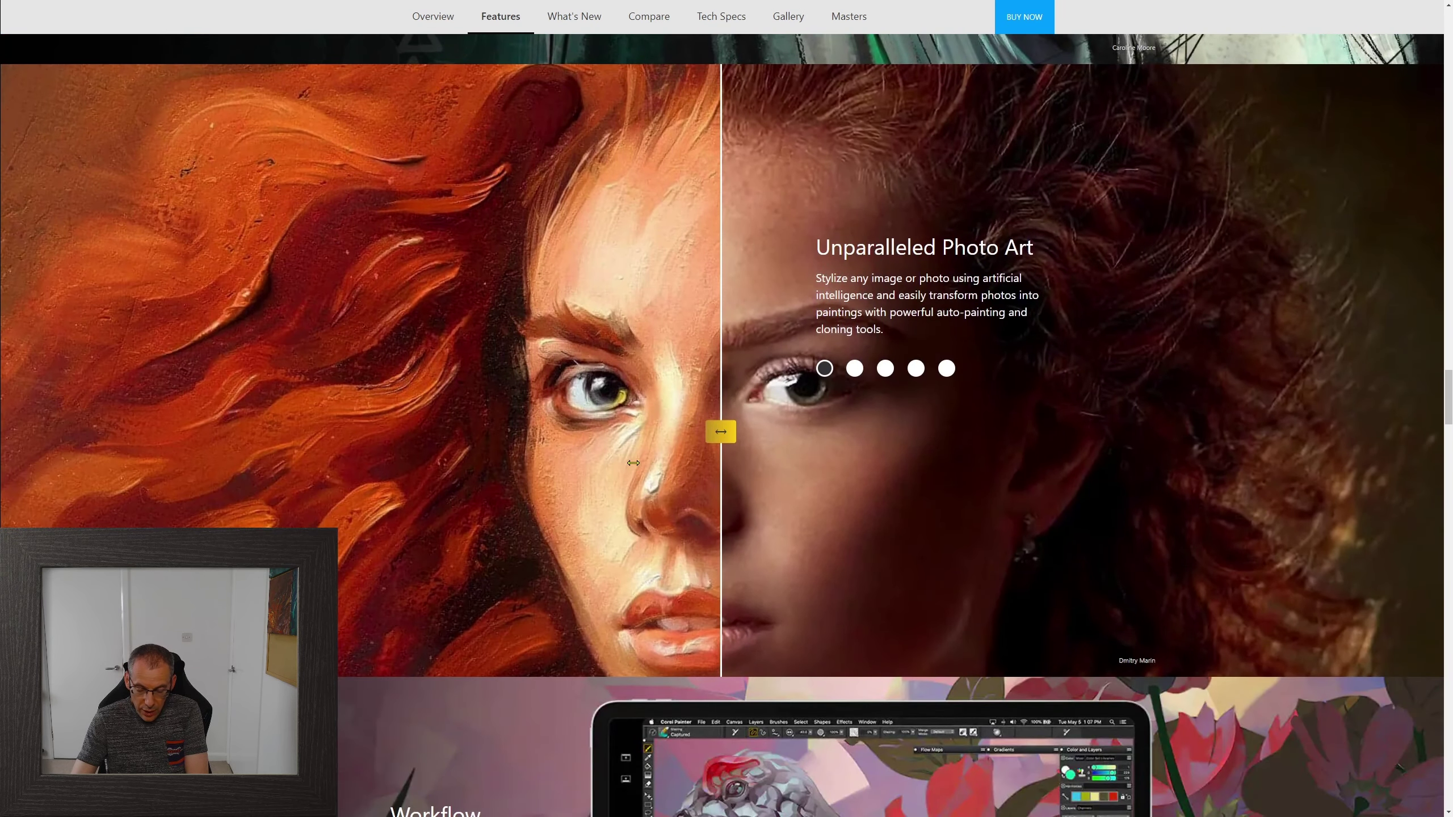
Step: Compare the painted and photographic versions of the red-haired portrait in the Unparalleled Photo Art section
{"action": "scroll", "coordinate": [600, 481], "scroll_direction": "down", "scroll_amount": 1}
{"action": "scroll", "coordinate": [575, 495], "scroll_direction": "up", "scroll_amount": 1}
{"action": "scroll", "coordinate": [575, 494], "scroll_direction": "up", "scroll_amount": 1}
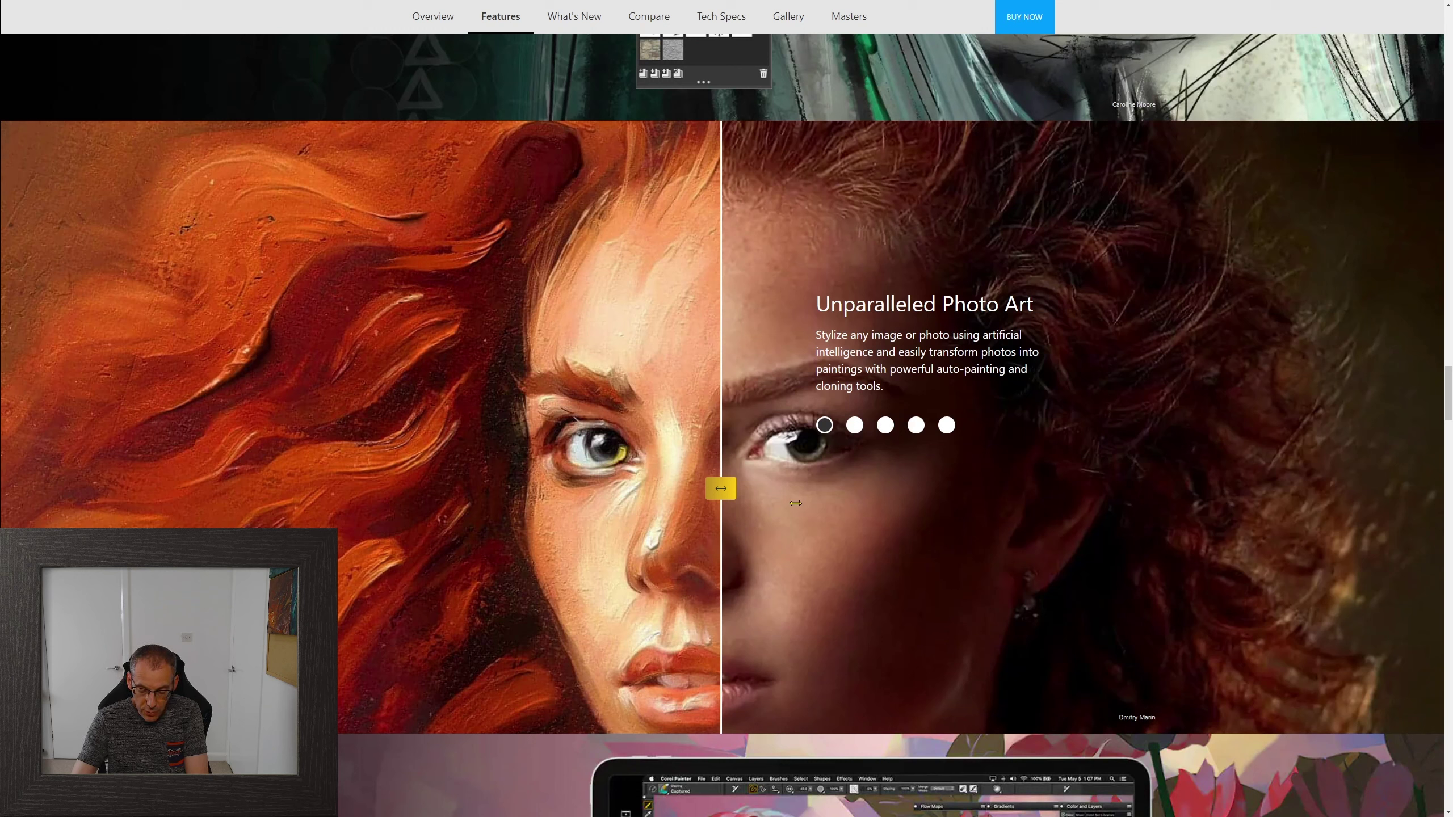
{"action": "mouse_move", "coordinate": [722, 495]}
{"action": "left_mouse_down"}
{"action": "mouse_move", "coordinate": [1153, 517]}
{"action": "mouse_move", "coordinate": [201, 512]}
{"action": "mouse_move", "coordinate": [1240, 521]}
{"action": "left_mouse_up"}
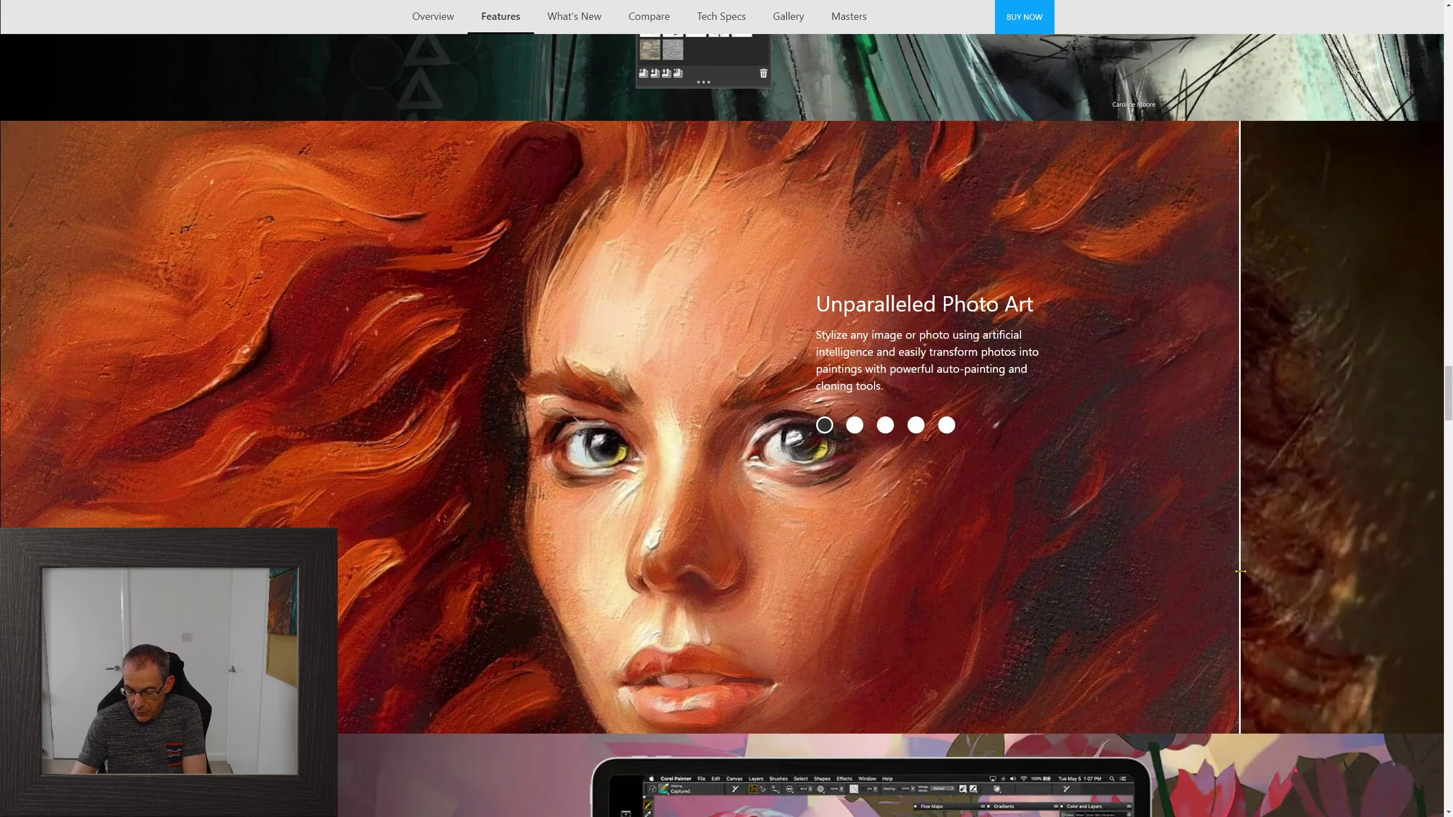
{"action": "left_click_drag", "start_coordinate": [1239, 570], "coordinate": [703, 554]}
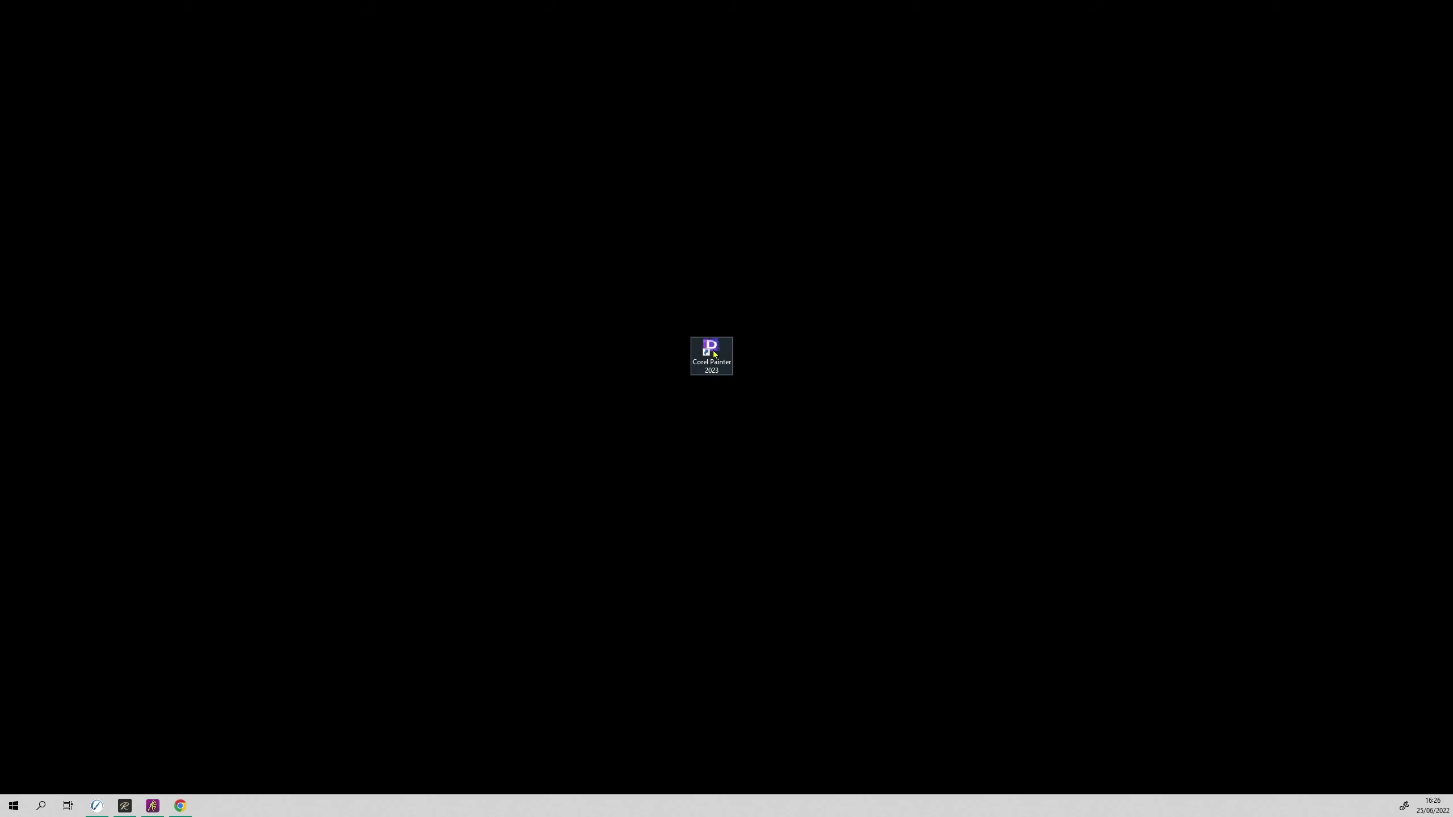
Step: Launch Corel Painter 2023 and create a new landscape document of 1754 × 1240 pixels at 150 pixels per inch
{"action": "double_click", "coordinate": [714, 355]}
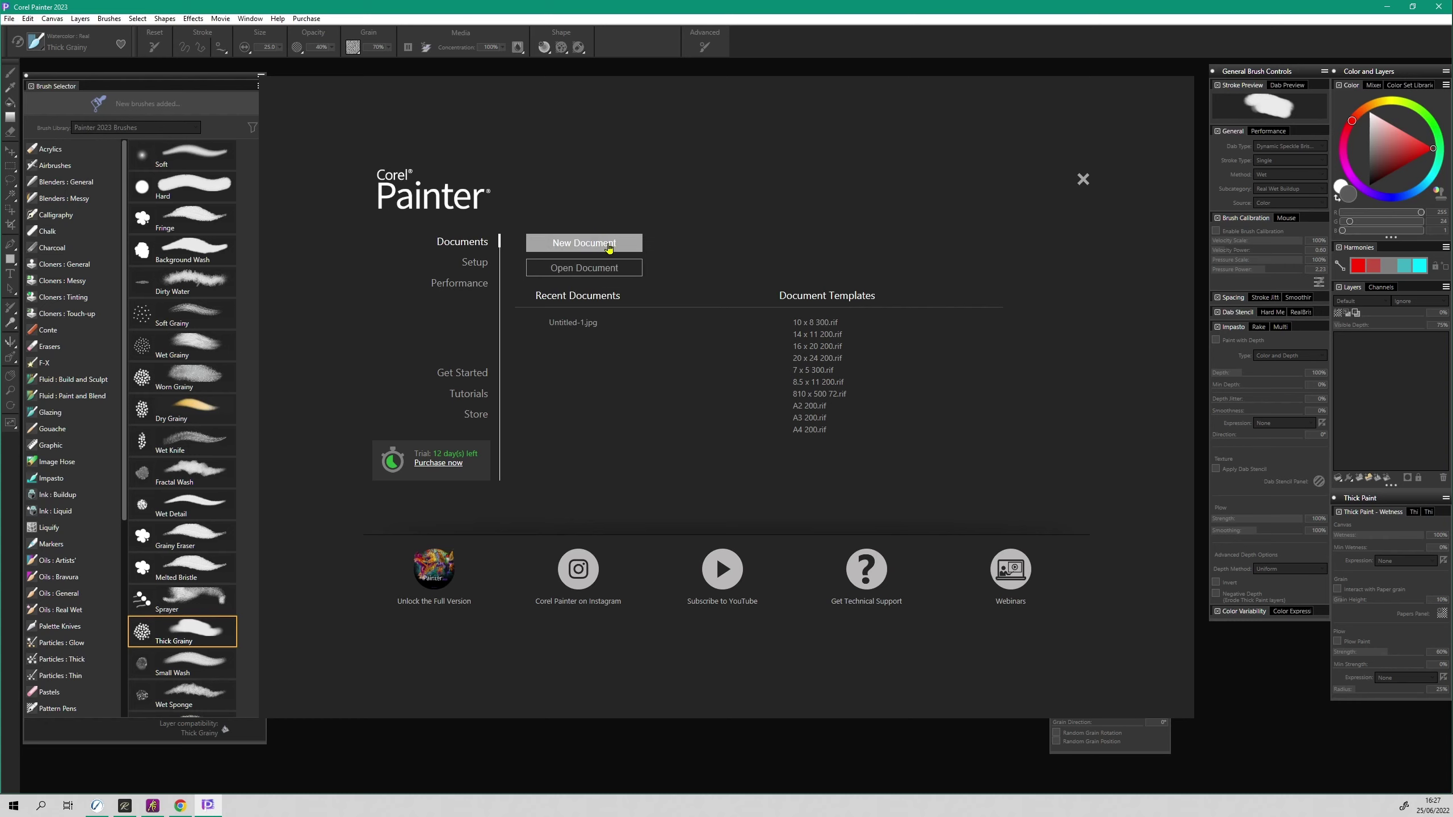
{"action": "left_click", "coordinate": [589, 243]}
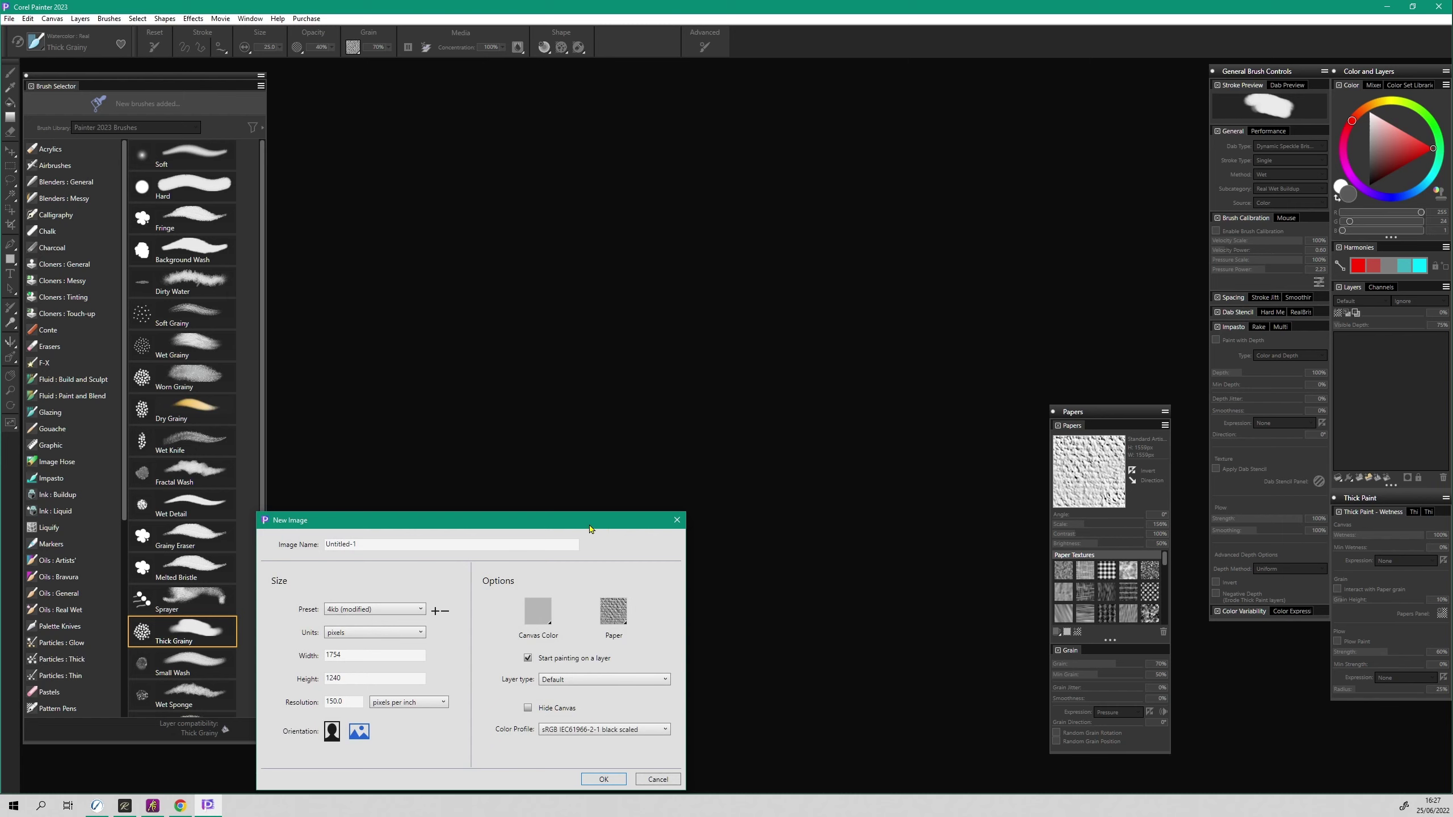
{"action": "left_click_drag", "start_coordinate": [588, 526], "coordinate": [798, 271]}
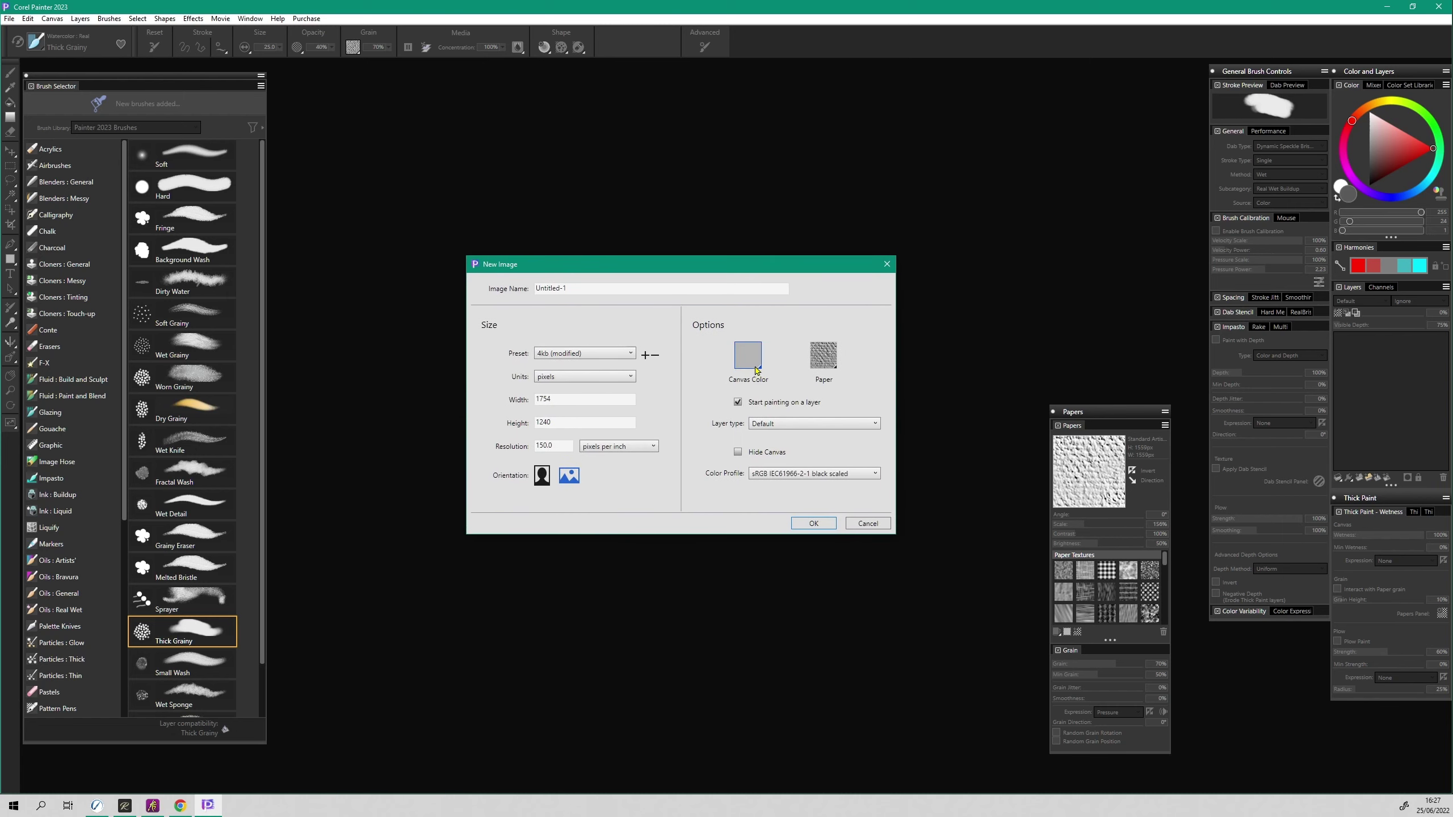
{"action": "left_click", "coordinate": [601, 423]}
{"action": "left_click", "coordinate": [815, 524]}
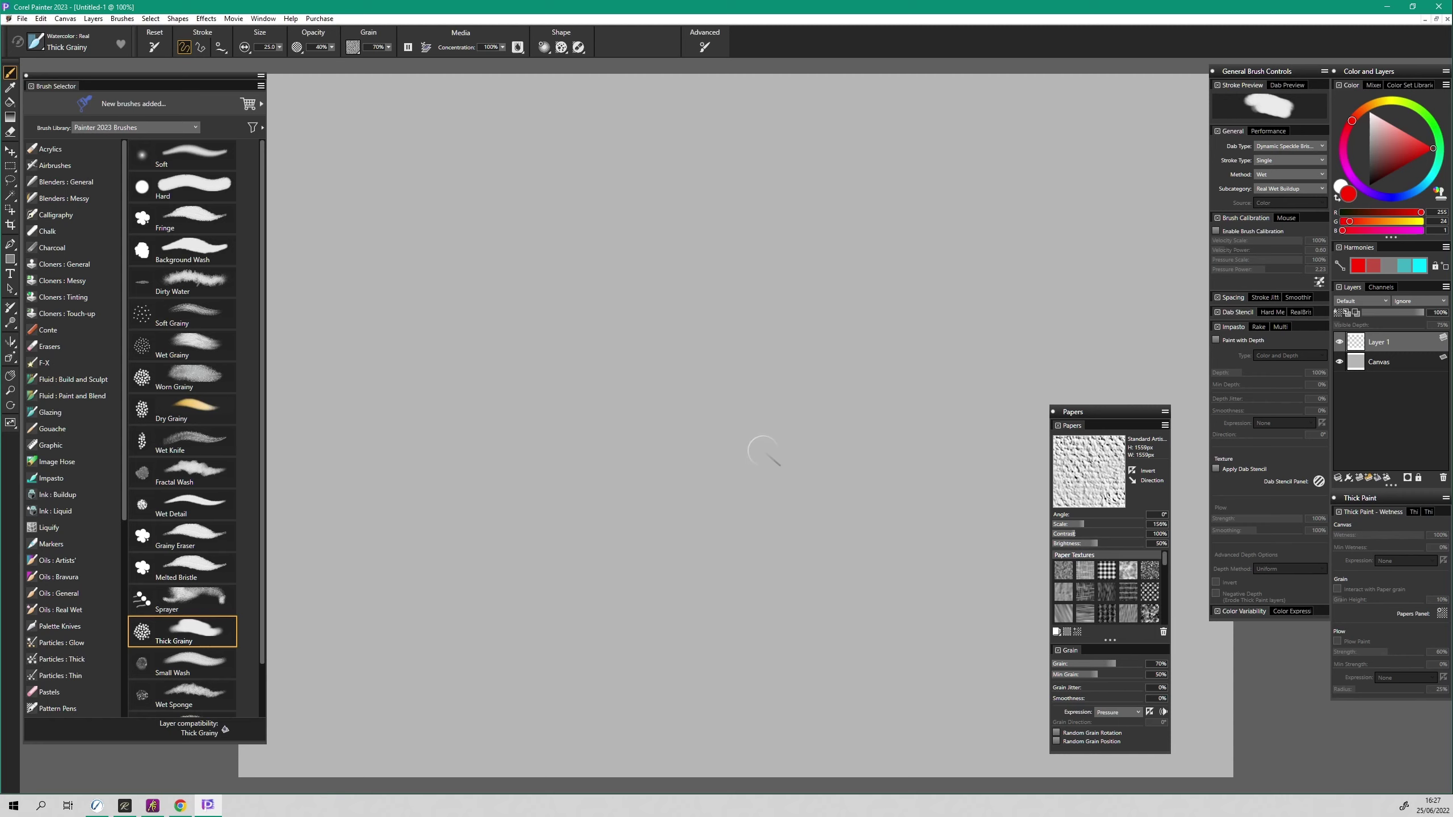
Step: Paint red test strokes on the Canvas layer with the Blunt chalk brush, above the middle of the page
{"action": "left_click", "coordinate": [1359, 368]}
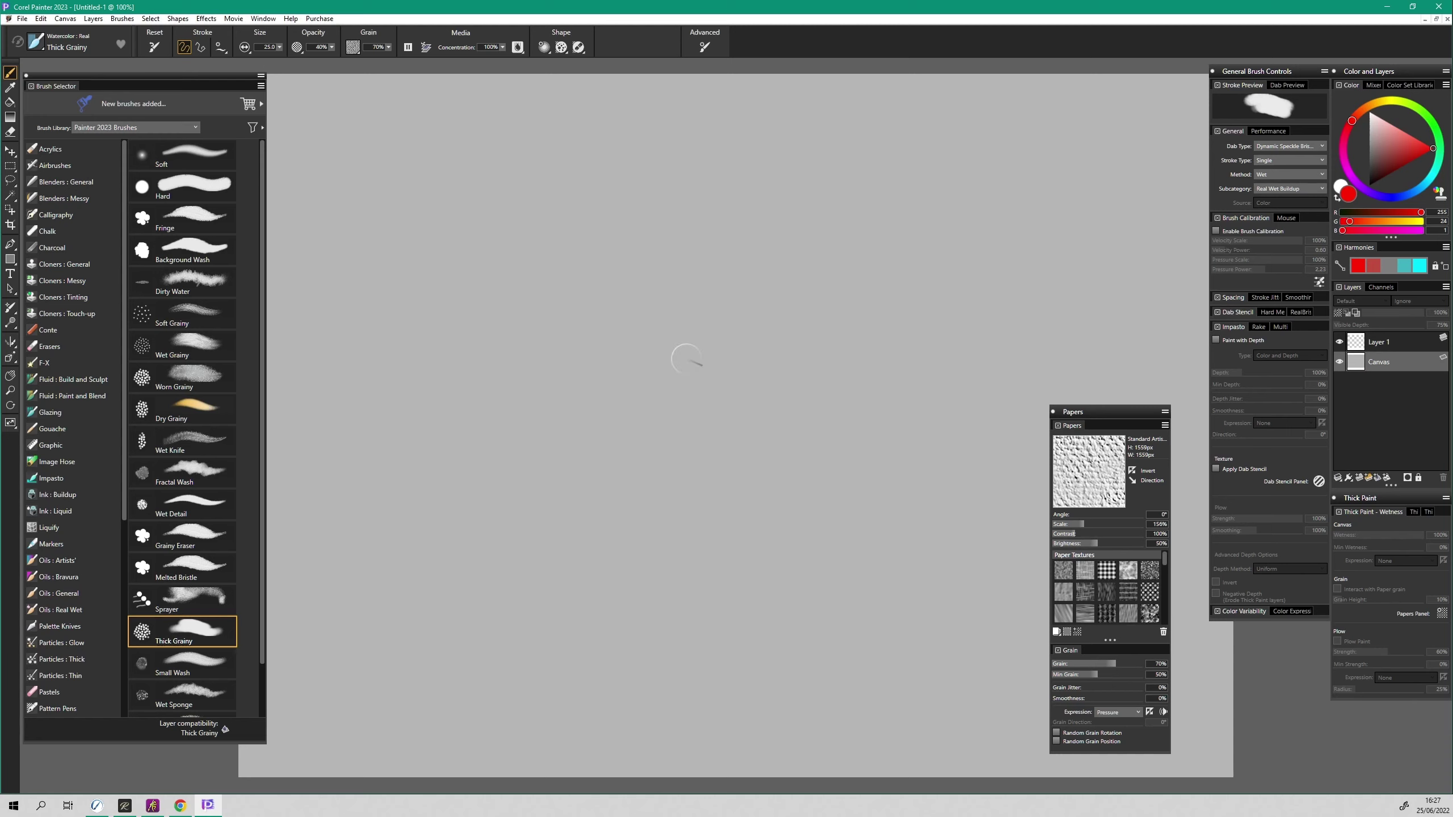
{"action": "left_click", "coordinate": [49, 231]}
{"action": "key", "text": "e"}
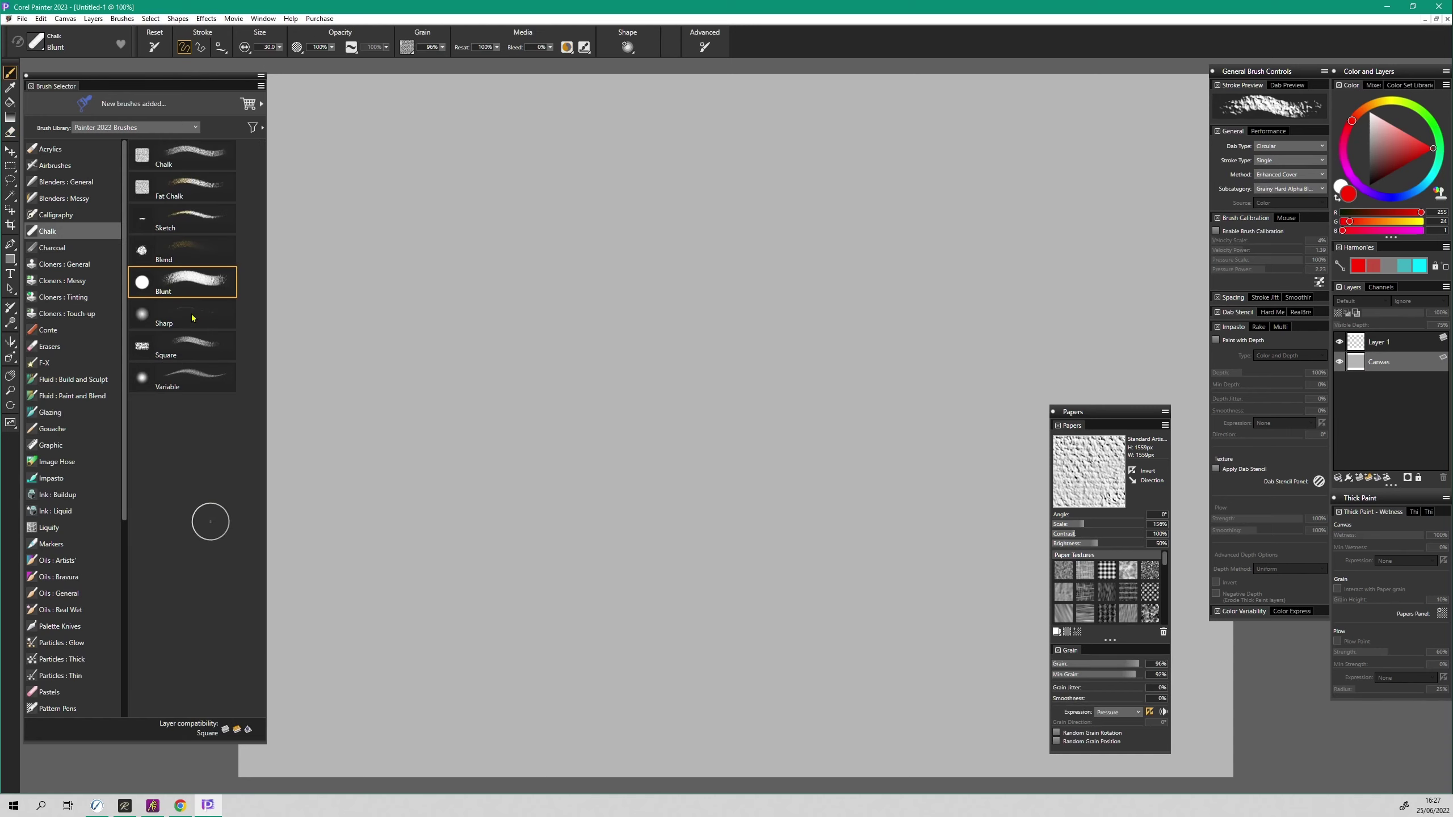
{"action": "mouse_move", "coordinate": [589, 303]}
{"action": "left_mouse_down"}
{"action": "mouse_move", "coordinate": [632, 234]}
{"action": "mouse_move", "coordinate": [583, 309]}
{"action": "mouse_move", "coordinate": [581, 225]}
{"action": "mouse_move", "coordinate": [586, 378]}
{"action": "mouse_move", "coordinate": [609, 373]}
{"action": "left_mouse_up"}
{"action": "mouse_move", "coordinate": [614, 267]}
{"action": "left_mouse_down"}
{"action": "mouse_move", "coordinate": [661, 256]}
{"action": "mouse_move", "coordinate": [661, 240]}
{"action": "mouse_move", "coordinate": [653, 303]}
{"action": "left_mouse_up"}
{"action": "mouse_move", "coordinate": [658, 246]}
{"action": "left_mouse_down"}
{"action": "mouse_move", "coordinate": [692, 318]}
{"action": "mouse_move", "coordinate": [693, 273]}
{"action": "mouse_move", "coordinate": [709, 268]}
{"action": "mouse_move", "coordinate": [704, 367]}
{"action": "left_mouse_up"}
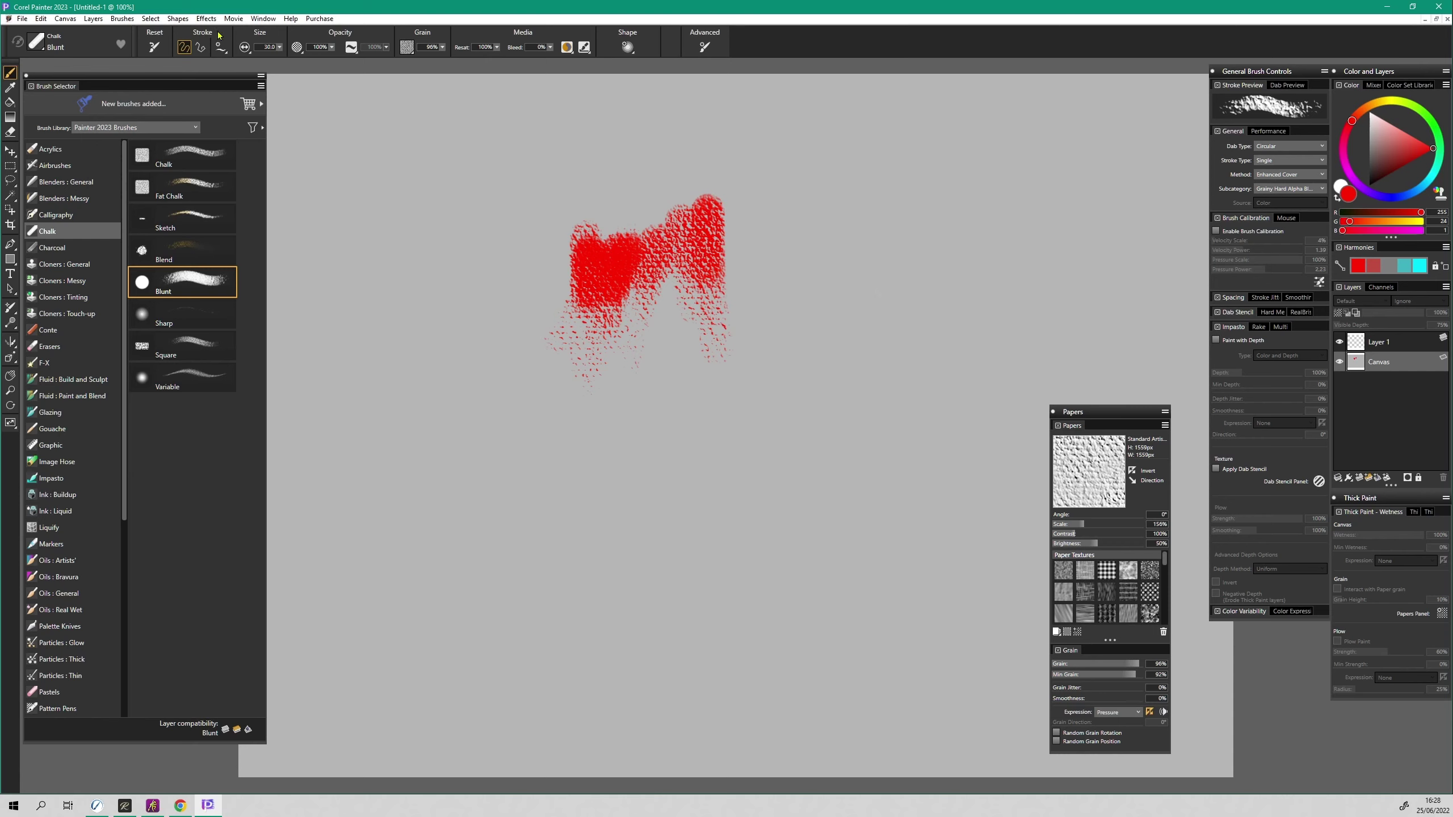
Step: Apply a surface texture to the Canvas layer using Paper, with an amount of 84% and picture at 100%
{"action": "left_click", "coordinate": [207, 18]}
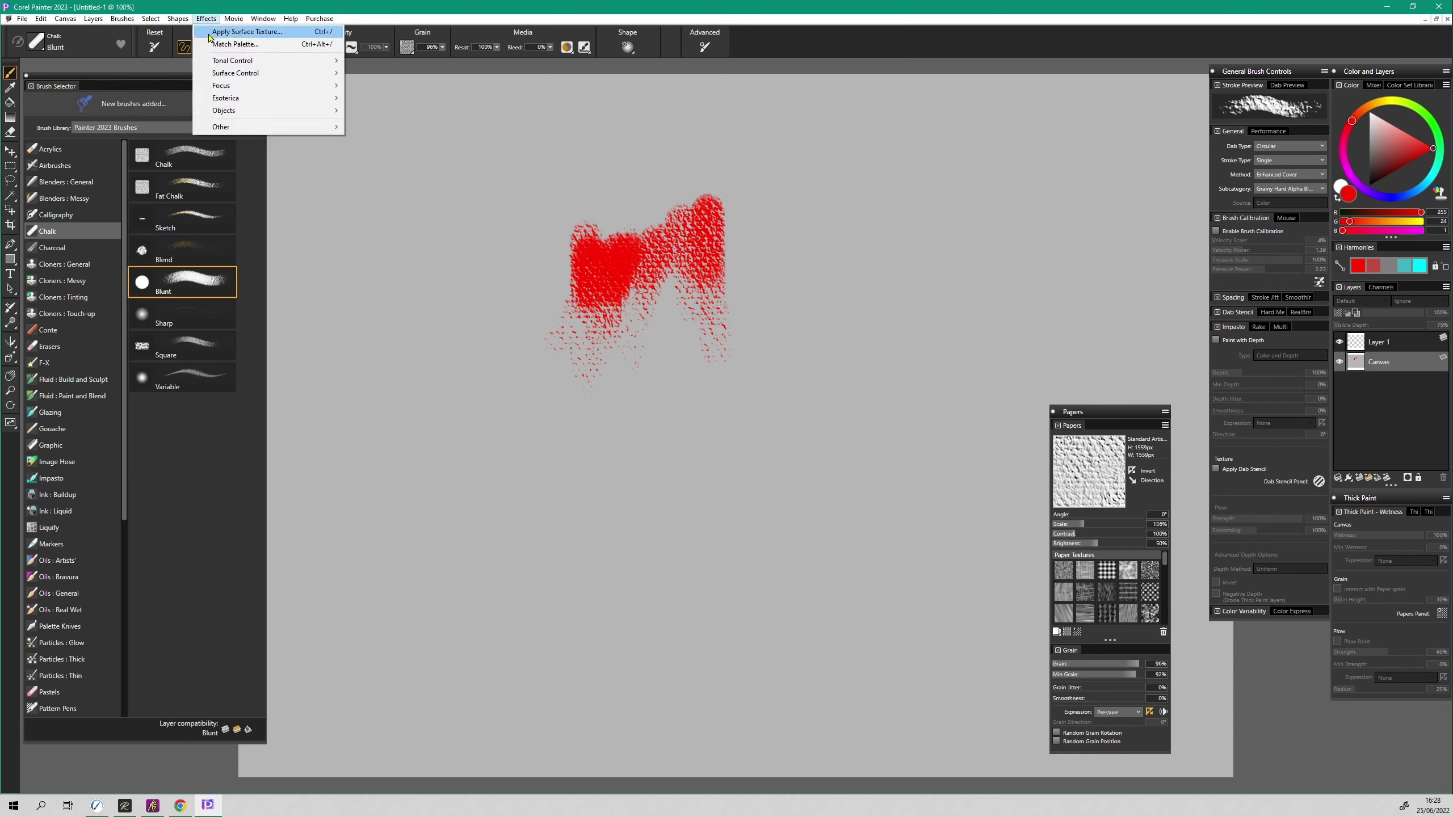
{"action": "left_click", "coordinate": [262, 33]}
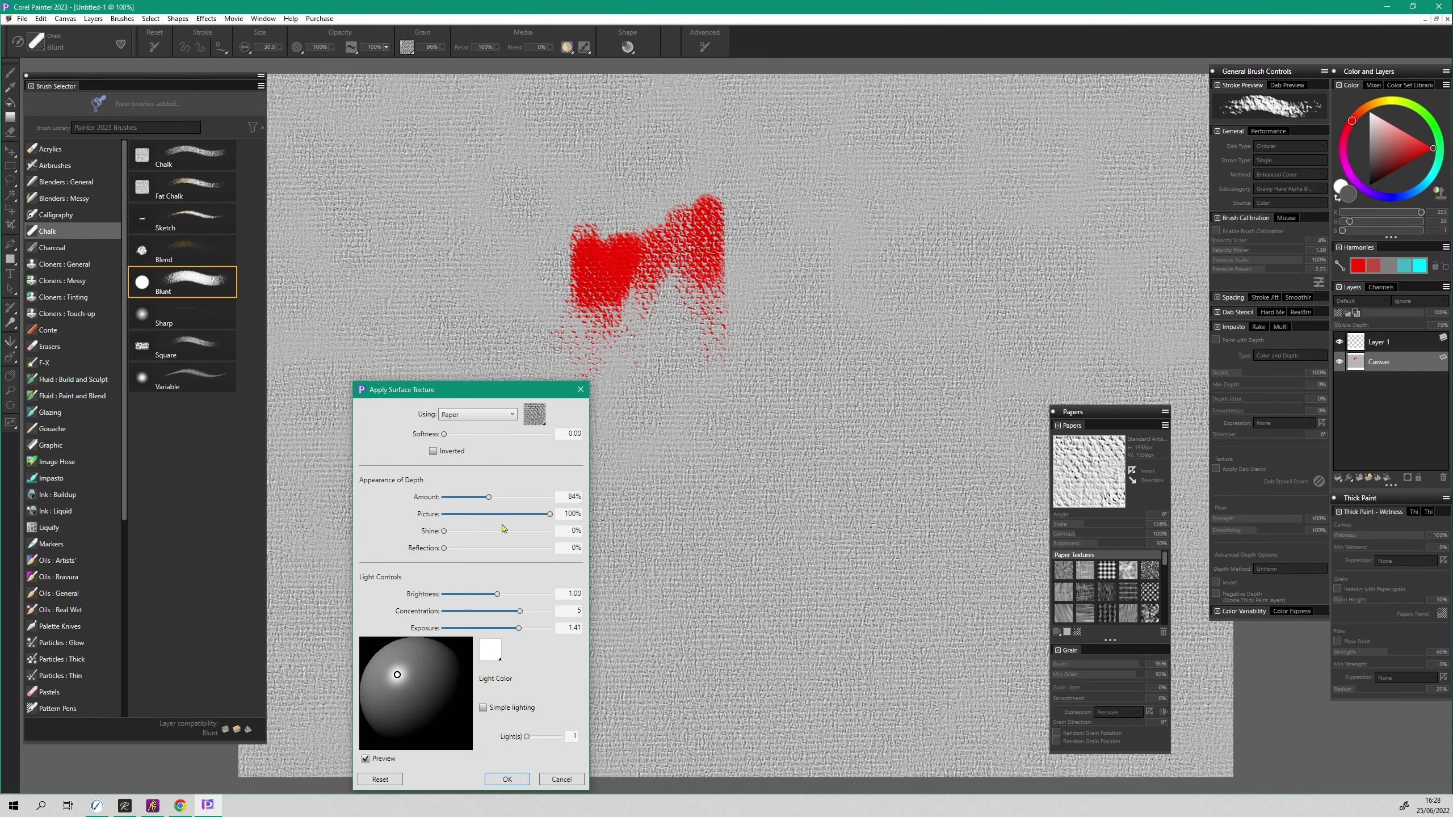
{"action": "left_click_drag", "start_coordinate": [505, 392], "coordinate": [493, 358]}
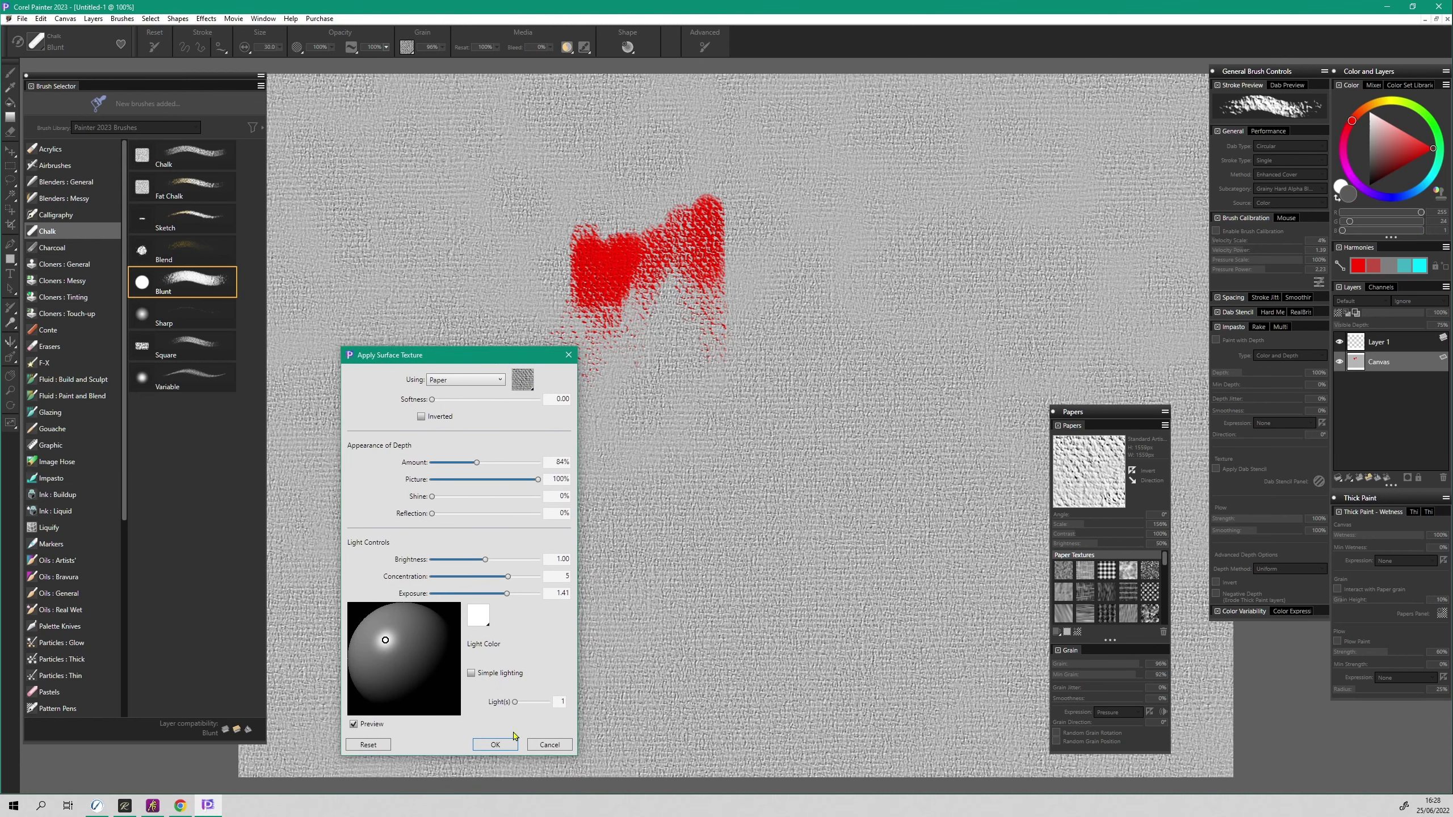
{"action": "left_click", "coordinate": [494, 745]}
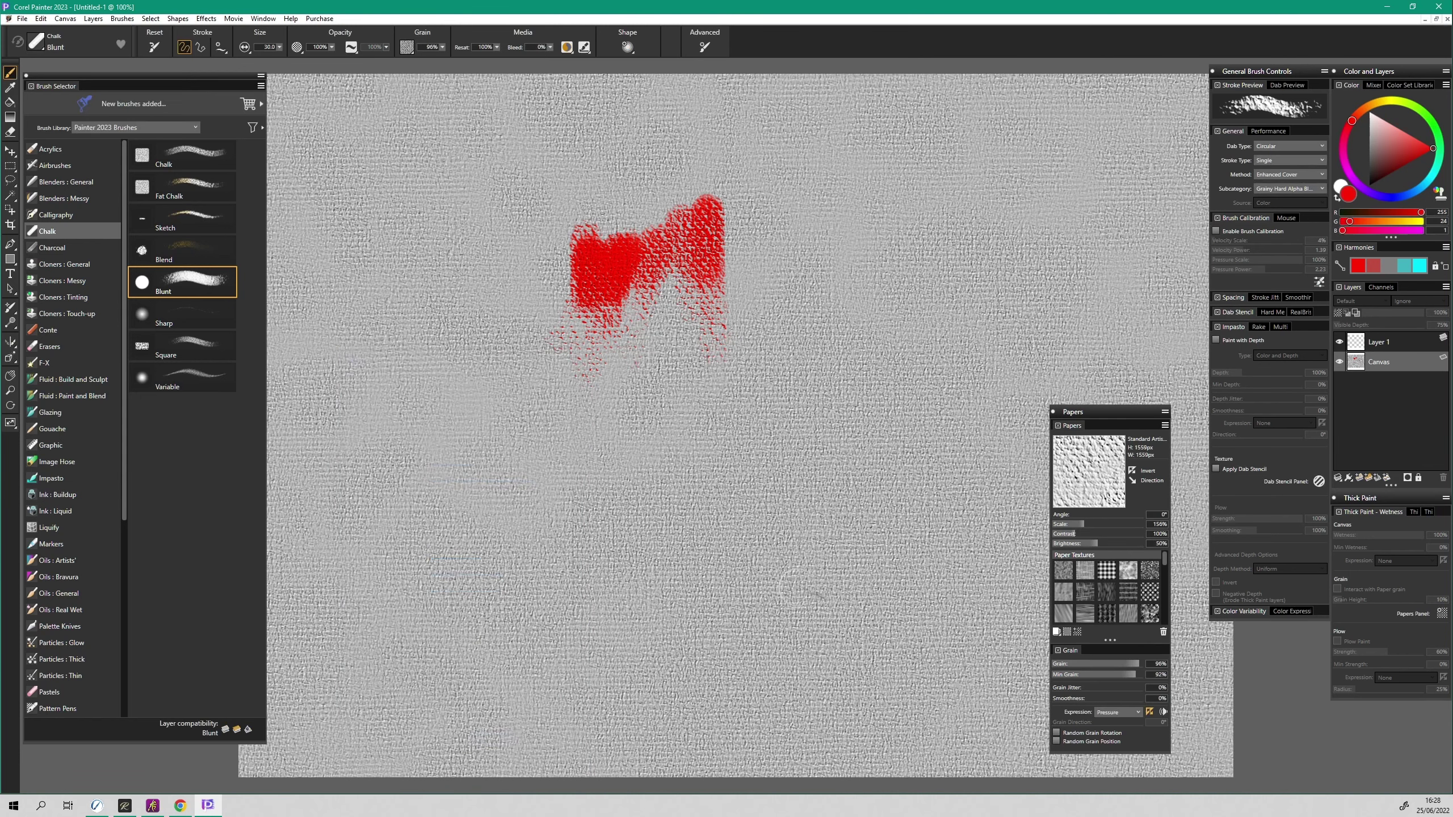
Step: Paint red strokes with the Blunt chalk brush on the textured canvas, beside and below the first red patches
{"action": "mouse_move", "coordinate": [762, 281]}
{"action": "left_mouse_down"}
{"action": "mouse_move", "coordinate": [778, 317]}
{"action": "mouse_move", "coordinate": [757, 341]}
{"action": "mouse_move", "coordinate": [792, 281]}
{"action": "mouse_move", "coordinate": [755, 267]}
{"action": "mouse_move", "coordinate": [760, 365]}
{"action": "mouse_move", "coordinate": [786, 254]}
{"action": "mouse_move", "coordinate": [787, 319]}
{"action": "left_mouse_up"}
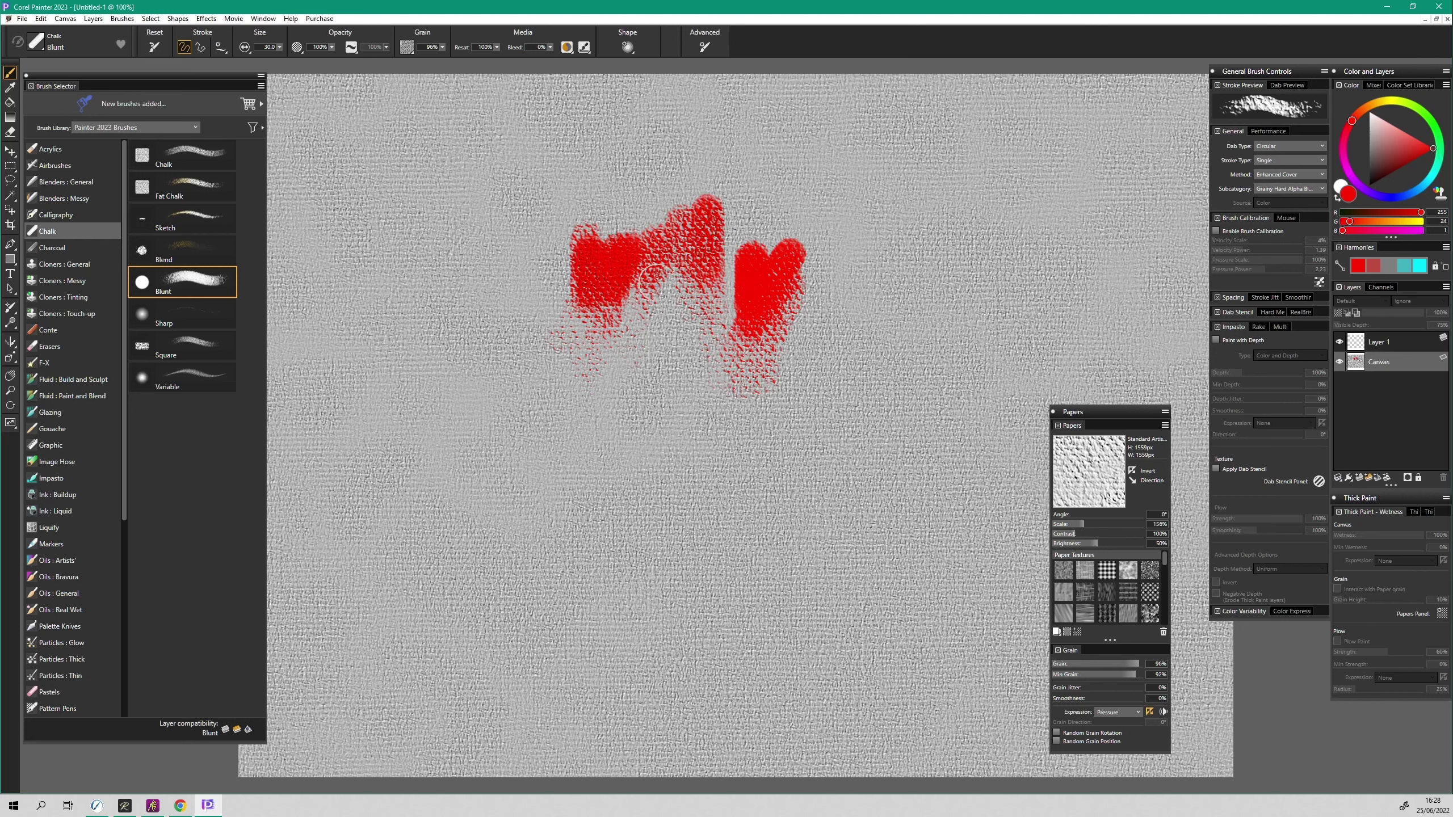
{"action": "mouse_move", "coordinate": [795, 252]}
{"action": "left_mouse_down"}
{"action": "mouse_move", "coordinate": [826, 263]}
{"action": "mouse_move", "coordinate": [753, 392]}
{"action": "left_mouse_up"}
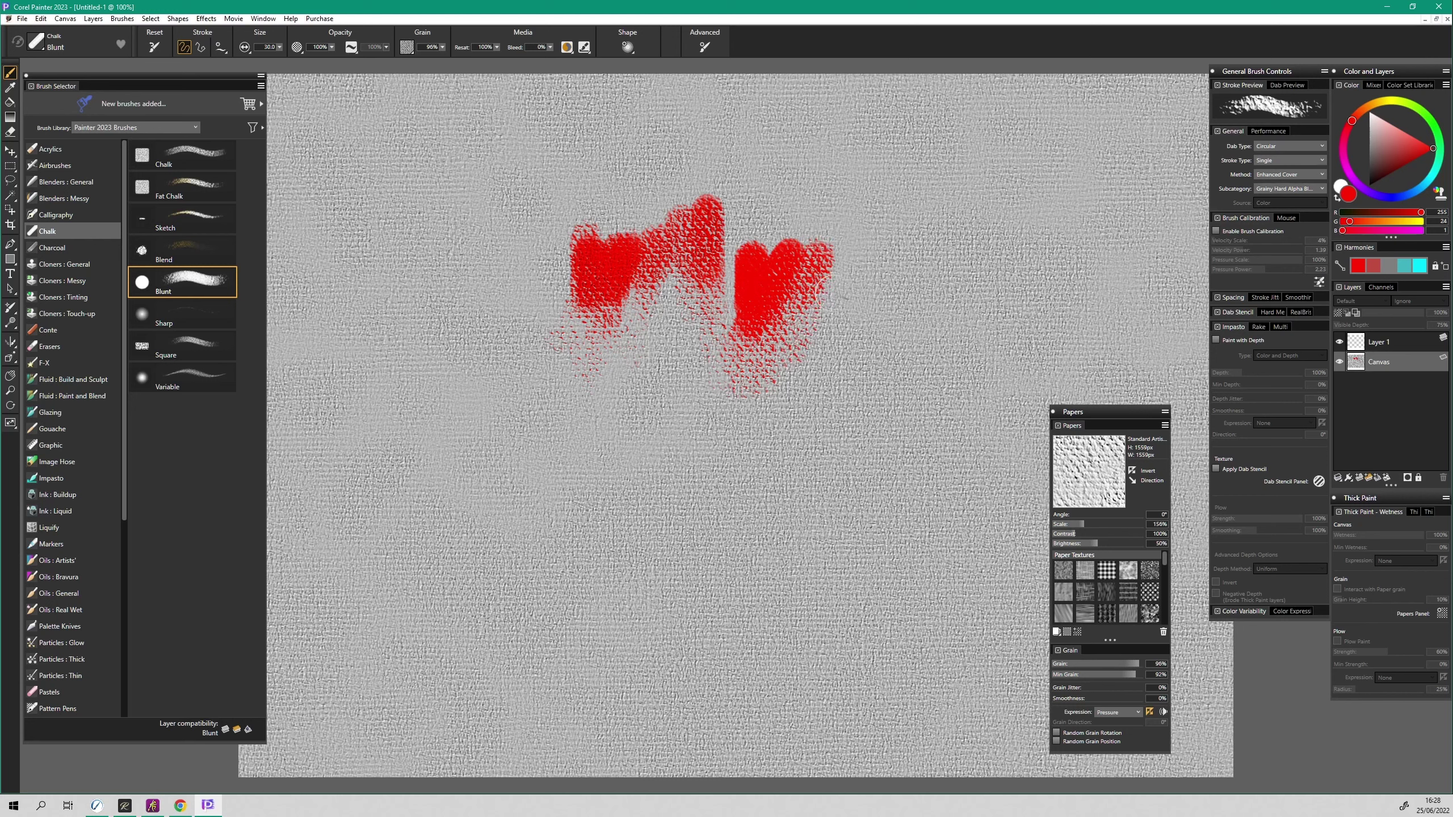
{"action": "mouse_move", "coordinate": [826, 281]}
{"action": "left_mouse_down"}
{"action": "mouse_move", "coordinate": [844, 228]}
{"action": "mouse_move", "coordinate": [835, 300]}
{"action": "left_mouse_up"}
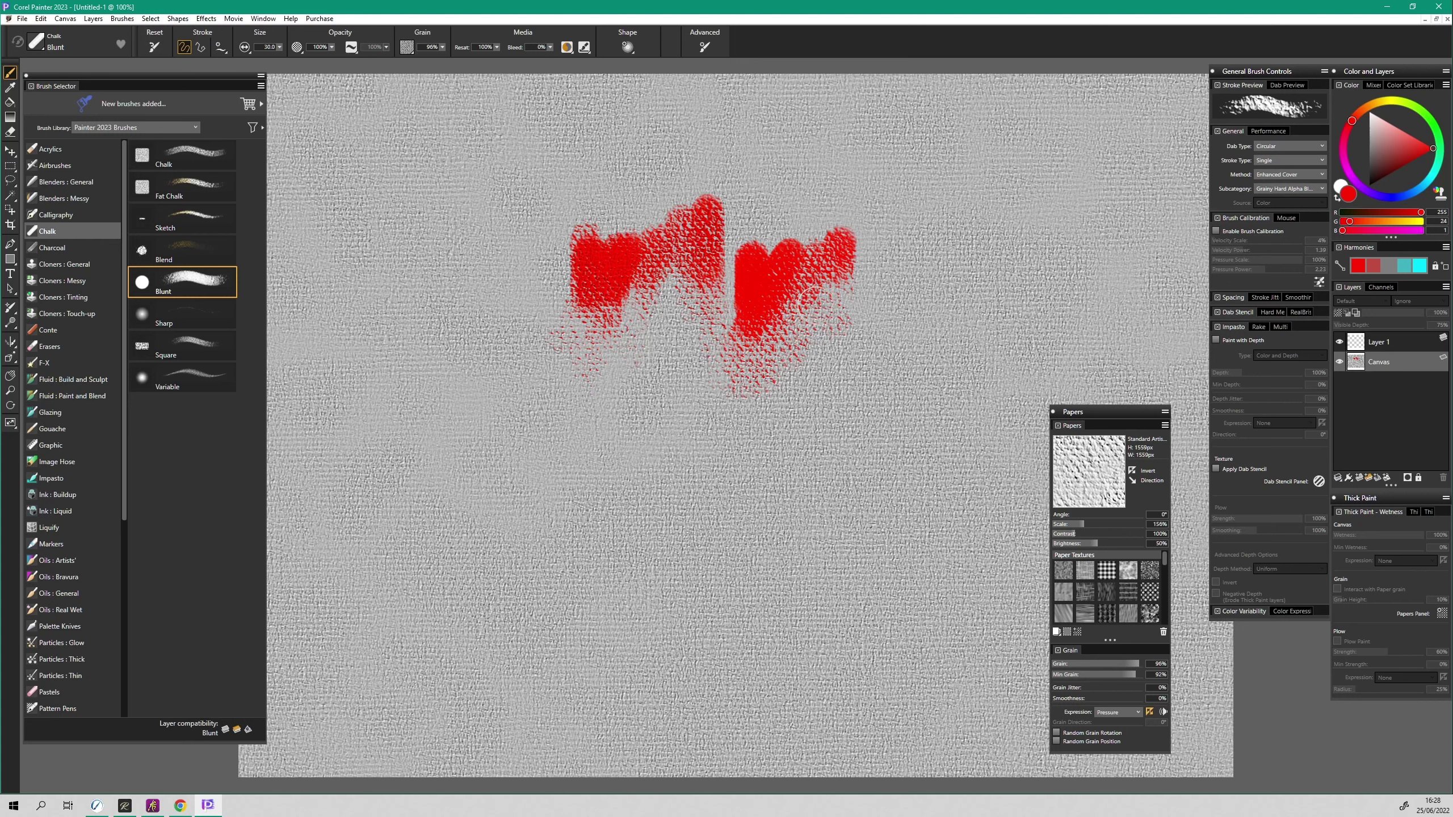
{"action": "mouse_move", "coordinate": [841, 269]}
{"action": "left_mouse_down"}
{"action": "mouse_move", "coordinate": [856, 286]}
{"action": "mouse_move", "coordinate": [847, 343]}
{"action": "left_mouse_up"}
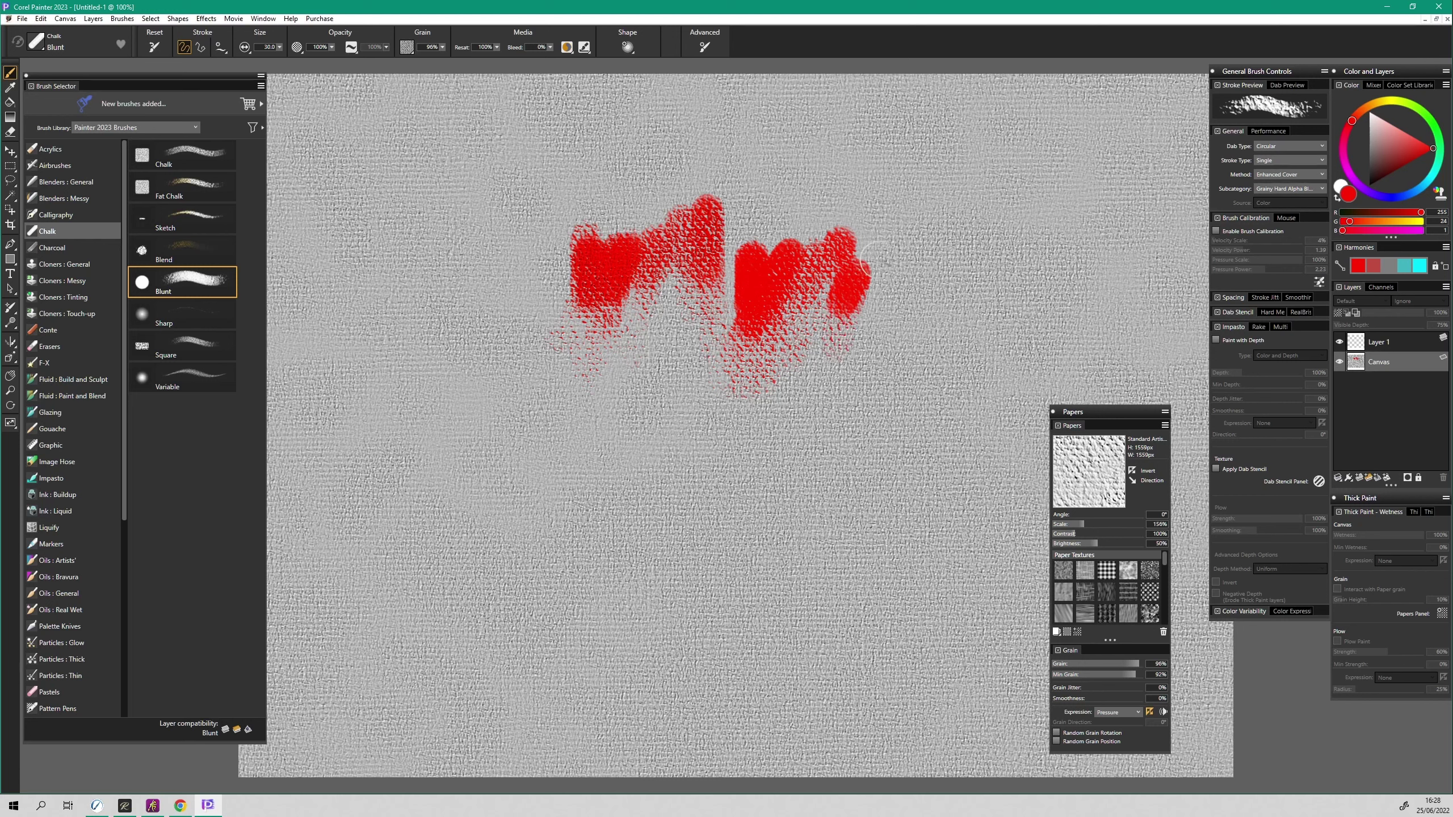
{"action": "mouse_move", "coordinate": [867, 280]}
{"action": "left_mouse_down"}
{"action": "mouse_move", "coordinate": [857, 318]}
{"action": "mouse_move", "coordinate": [867, 212]}
{"action": "mouse_move", "coordinate": [858, 309]}
{"action": "left_mouse_up"}
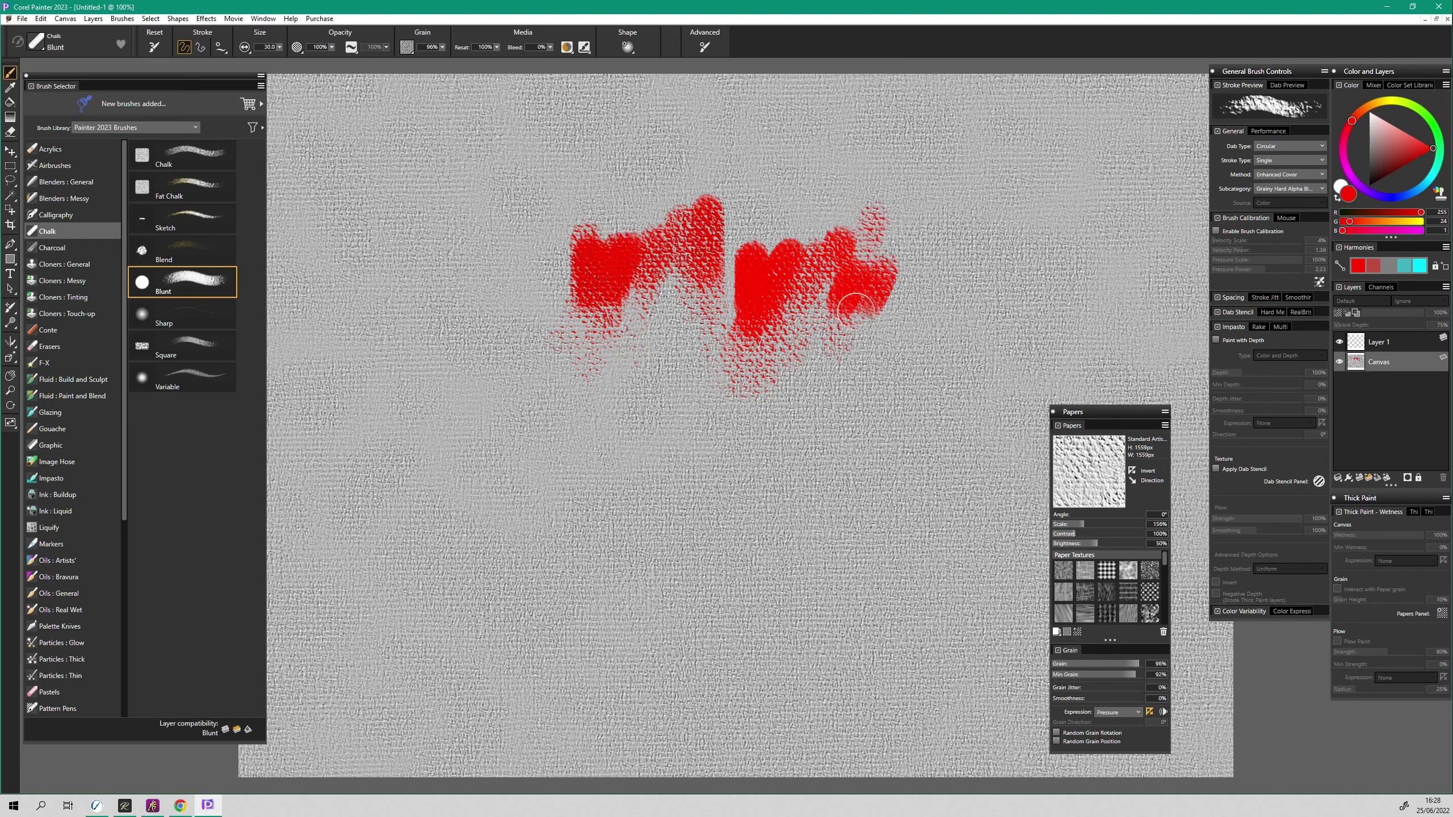
{"action": "mouse_move", "coordinate": [737, 287]}
{"action": "left_mouse_down"}
{"action": "mouse_move", "coordinate": [749, 361]}
{"action": "mouse_move", "coordinate": [787, 381]}
{"action": "mouse_move", "coordinate": [859, 321]}
{"action": "mouse_move", "coordinate": [829, 413]}
{"action": "mouse_move", "coordinate": [877, 344]}
{"action": "mouse_move", "coordinate": [849, 409]}
{"action": "mouse_move", "coordinate": [898, 344]}
{"action": "mouse_move", "coordinate": [848, 416]}
{"action": "mouse_move", "coordinate": [908, 321]}
{"action": "mouse_move", "coordinate": [898, 423]}
{"action": "left_mouse_up"}
Step: Toggle the paper texture's inversion on and off, and paint further red Blunt chalk strokes across the middle of the page
{"action": "left_click", "coordinate": [1134, 481]}
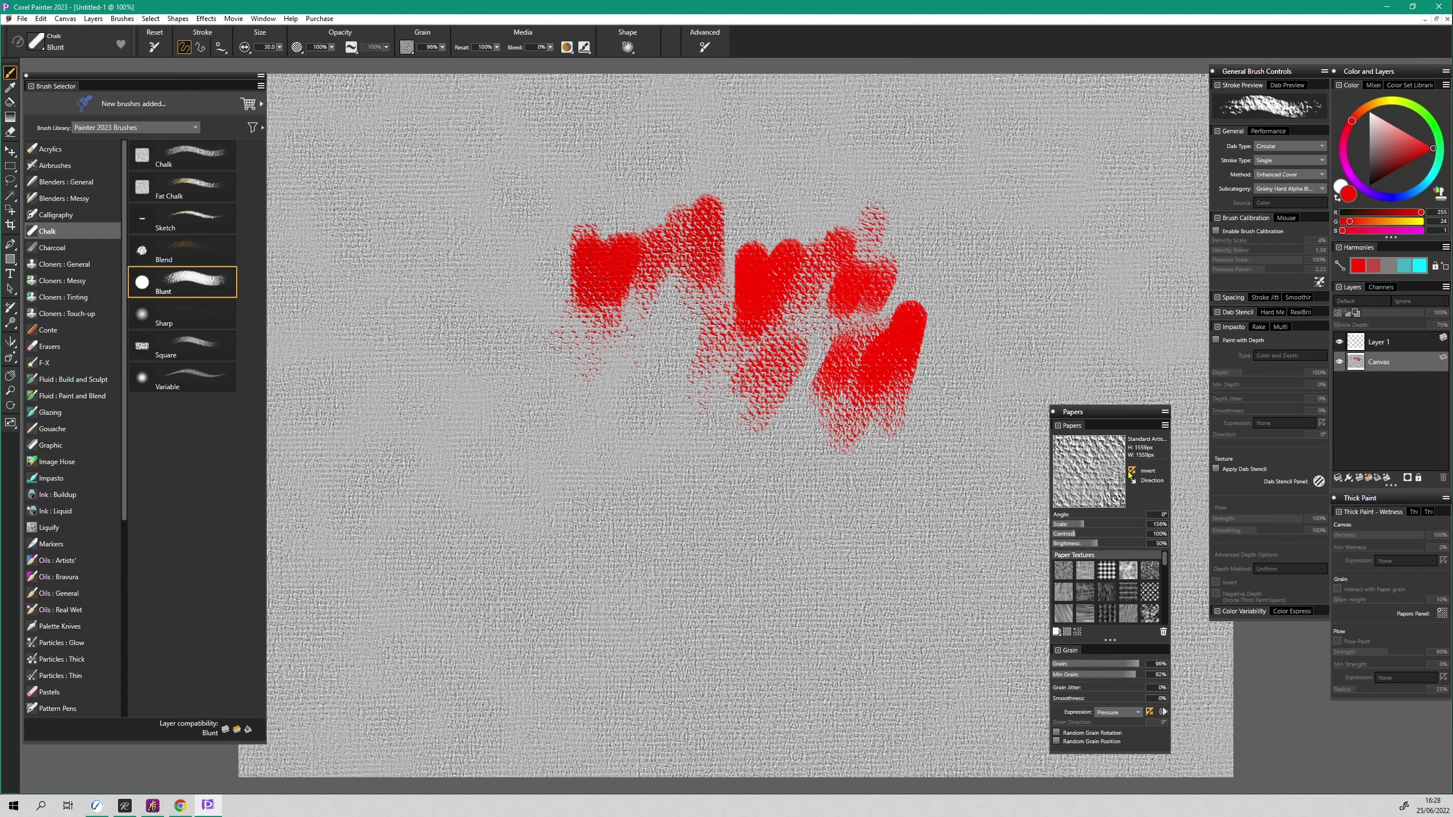
{"action": "left_click", "coordinate": [1132, 471]}
{"action": "left_click_drag", "start_coordinate": [895, 381], "coordinate": [931, 346]}
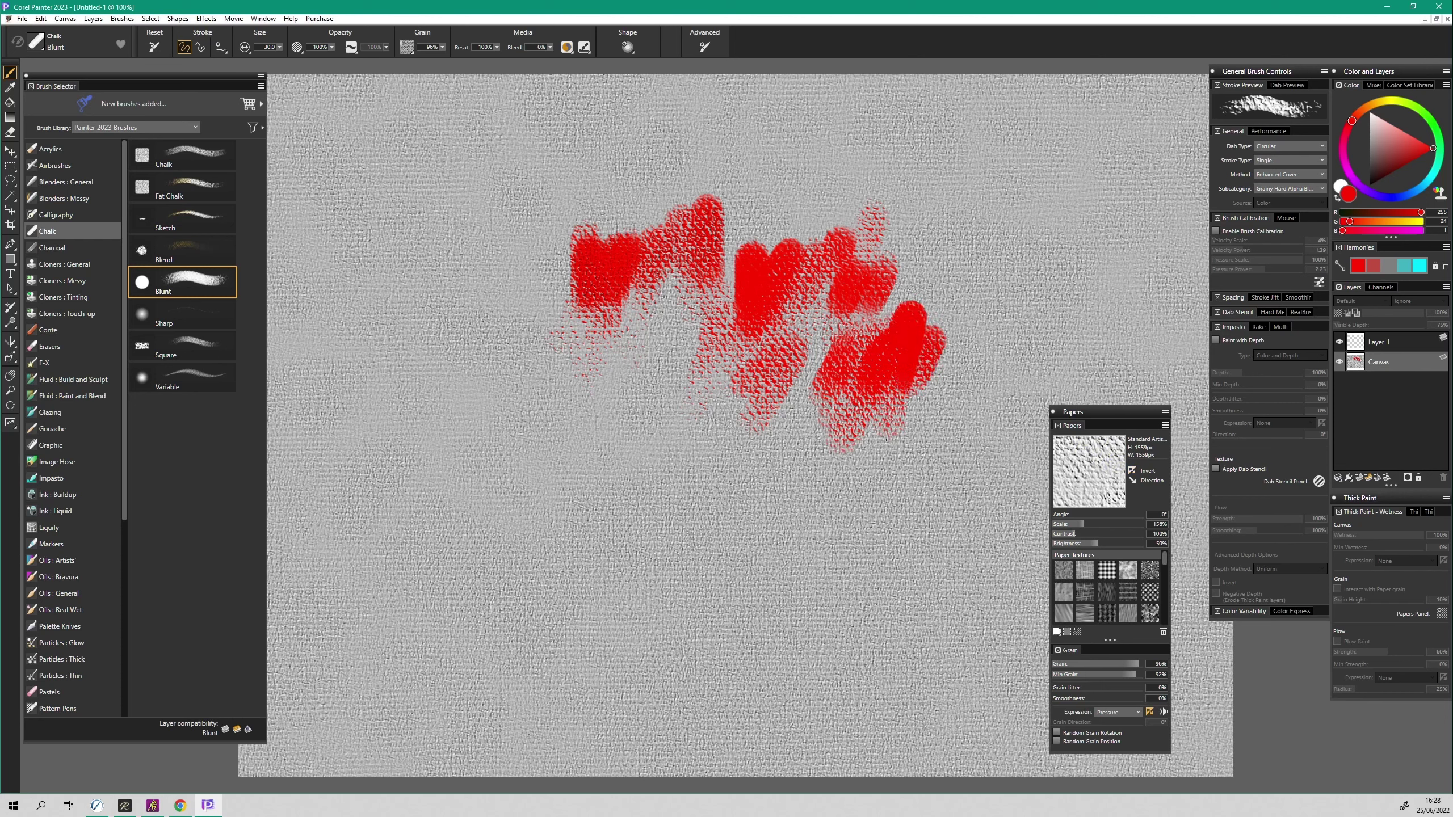
{"action": "left_click_drag", "start_coordinate": [886, 435], "coordinate": [918, 395]}
{"action": "left_click_drag", "start_coordinate": [709, 303], "coordinate": [663, 375]}
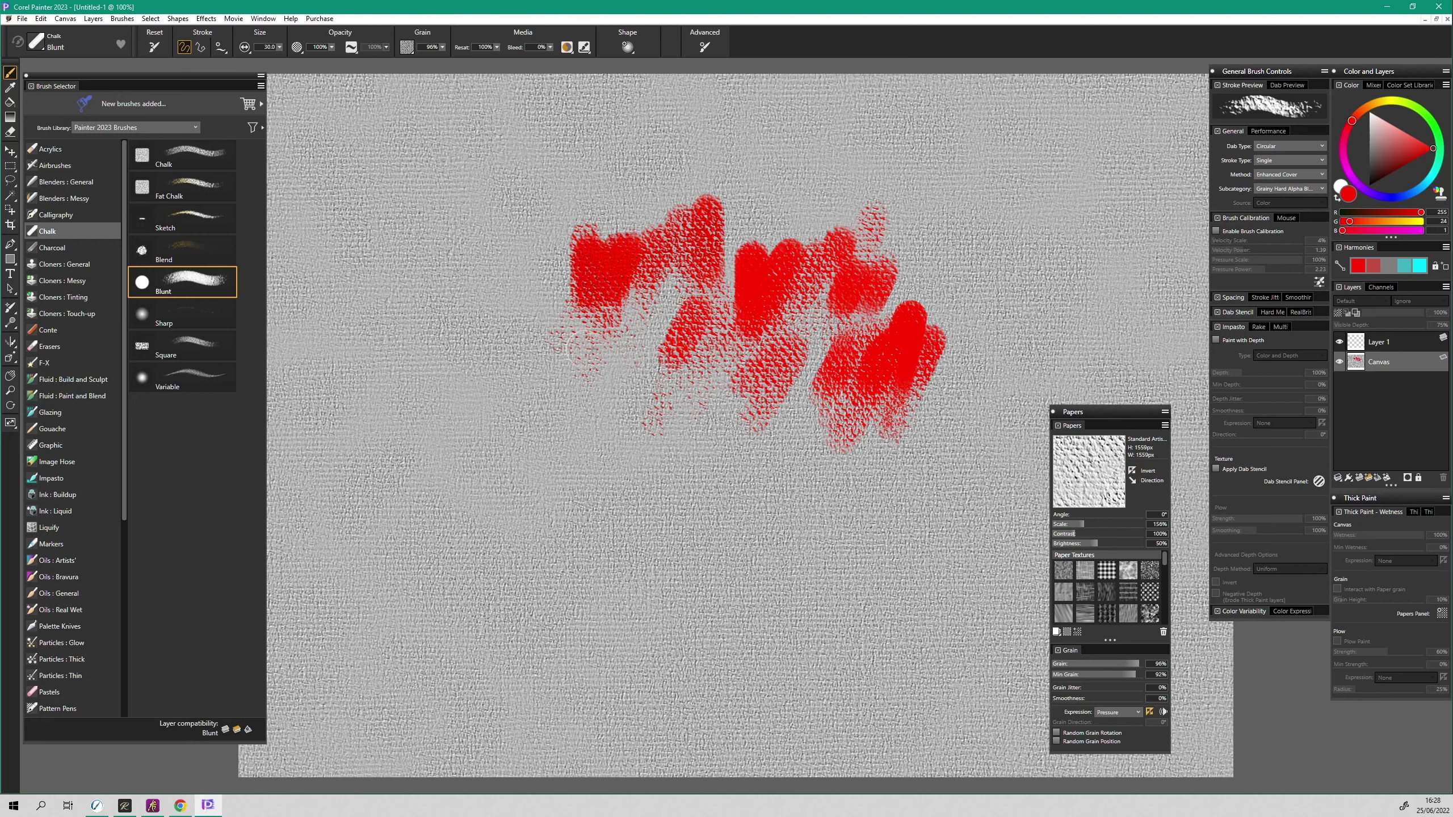
{"action": "mouse_move", "coordinate": [580, 344]}
{"action": "left_mouse_down"}
{"action": "mouse_move", "coordinate": [589, 327]}
{"action": "mouse_move", "coordinate": [638, 354]}
{"action": "mouse_move", "coordinate": [629, 395]}
{"action": "mouse_move", "coordinate": [673, 361]}
{"action": "mouse_move", "coordinate": [681, 401]}
{"action": "mouse_move", "coordinate": [658, 347]}
{"action": "mouse_move", "coordinate": [646, 423]}
{"action": "mouse_move", "coordinate": [615, 371]}
{"action": "mouse_move", "coordinate": [578, 400]}
{"action": "mouse_move", "coordinate": [572, 475]}
{"action": "mouse_move", "coordinate": [781, 389]}
{"action": "left_mouse_up"}
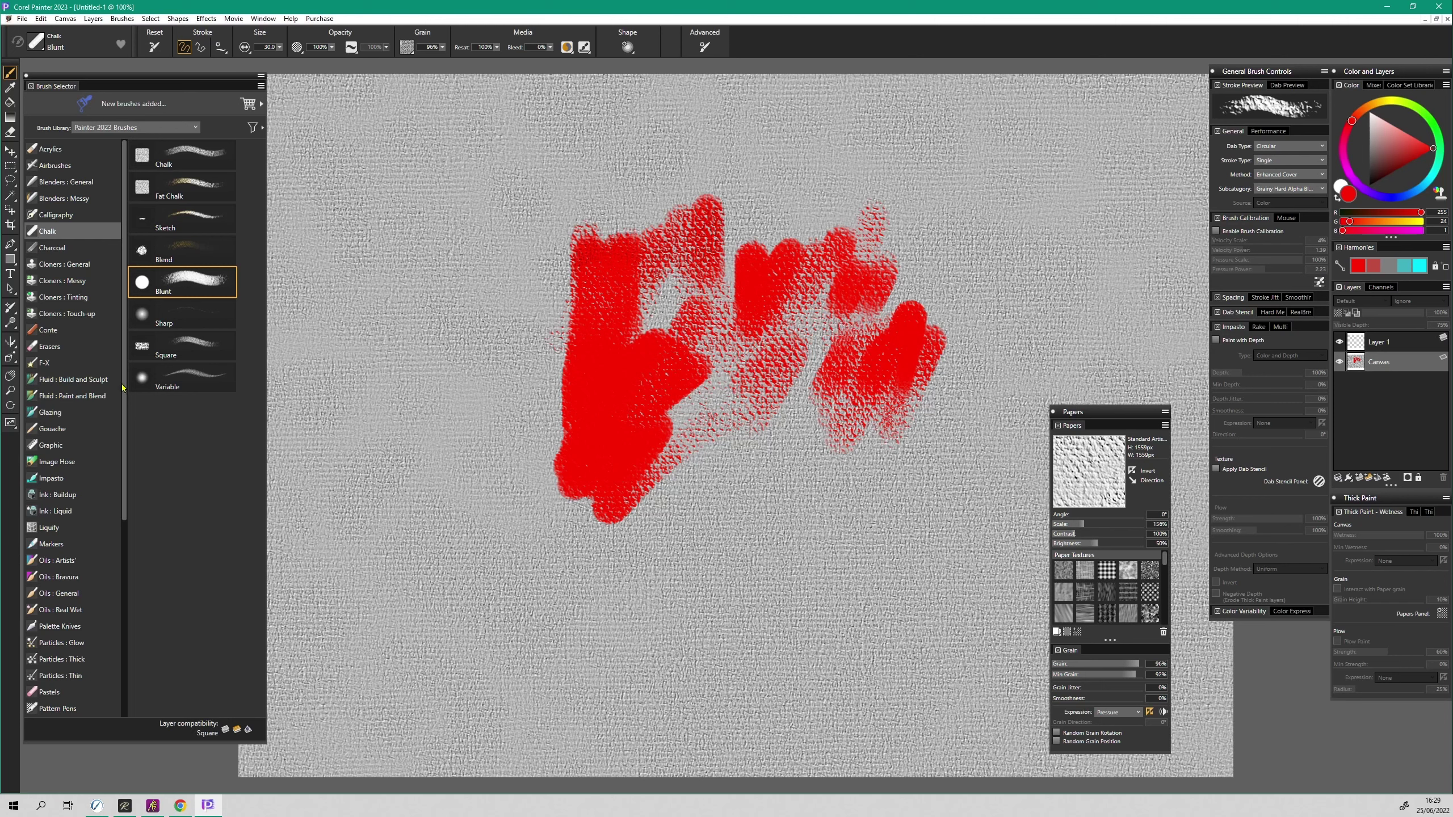
Step: Select the Pastel brush from Fluid : Build and Sculpt and choose to paint on a new default layer
{"action": "scroll", "coordinate": [125, 397], "scroll_direction": "down", "scroll_amount": 1}
{"action": "left_click", "coordinate": [95, 365]}
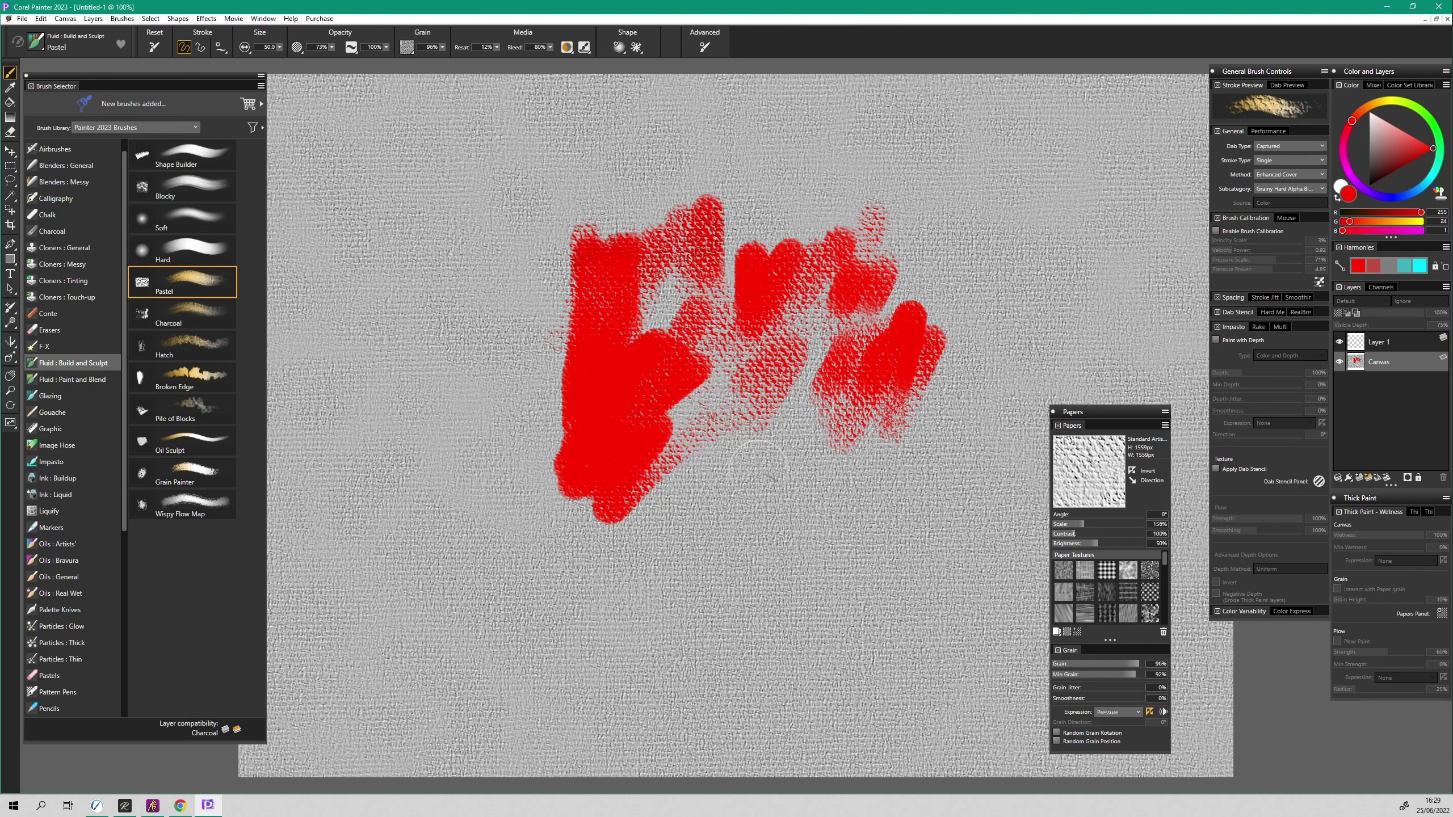
{"action": "left_click", "coordinate": [770, 549]}
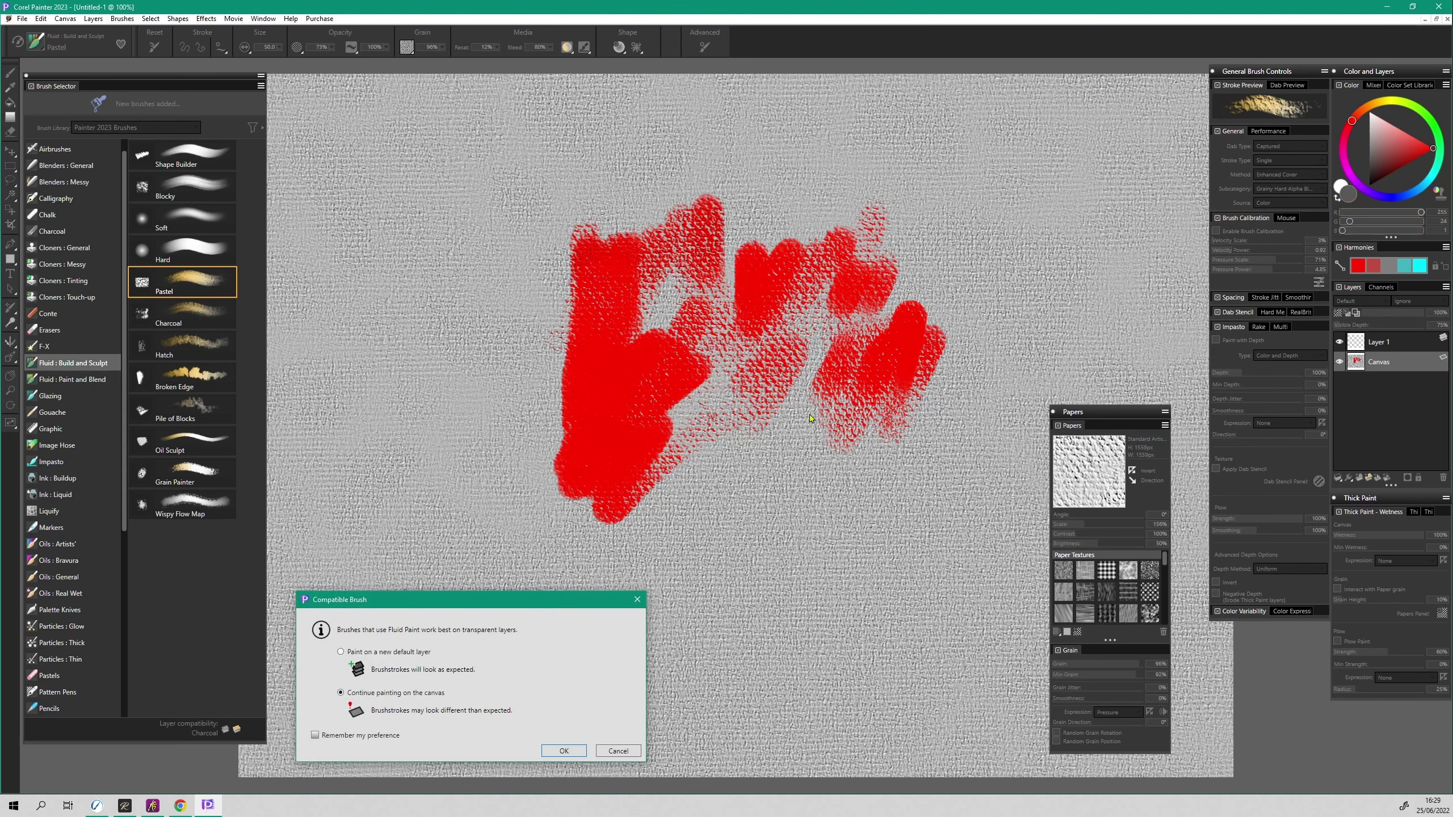
{"action": "left_click_drag", "start_coordinate": [580, 602], "coordinate": [612, 525]}
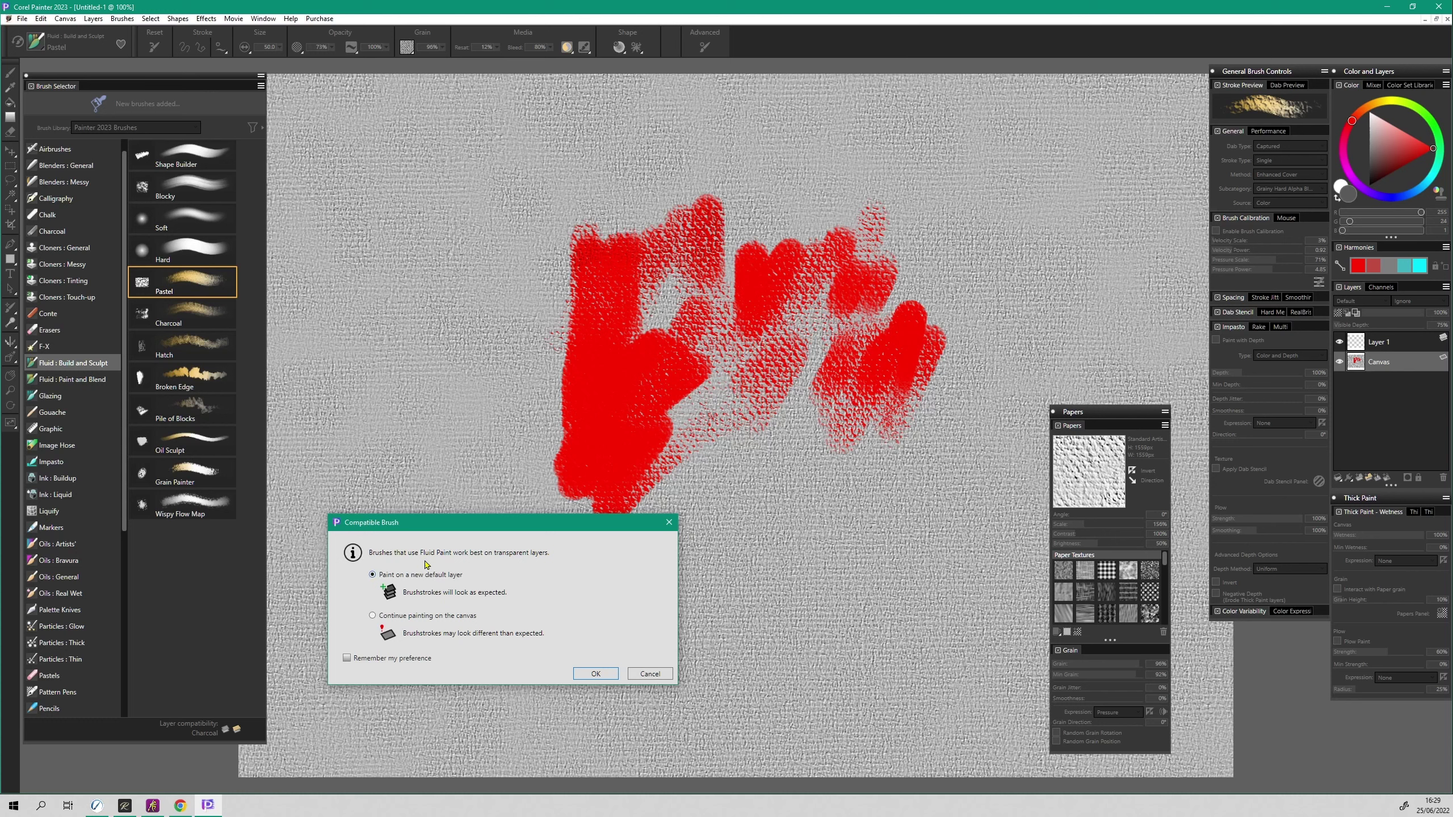
{"action": "left_click", "coordinate": [597, 674]}
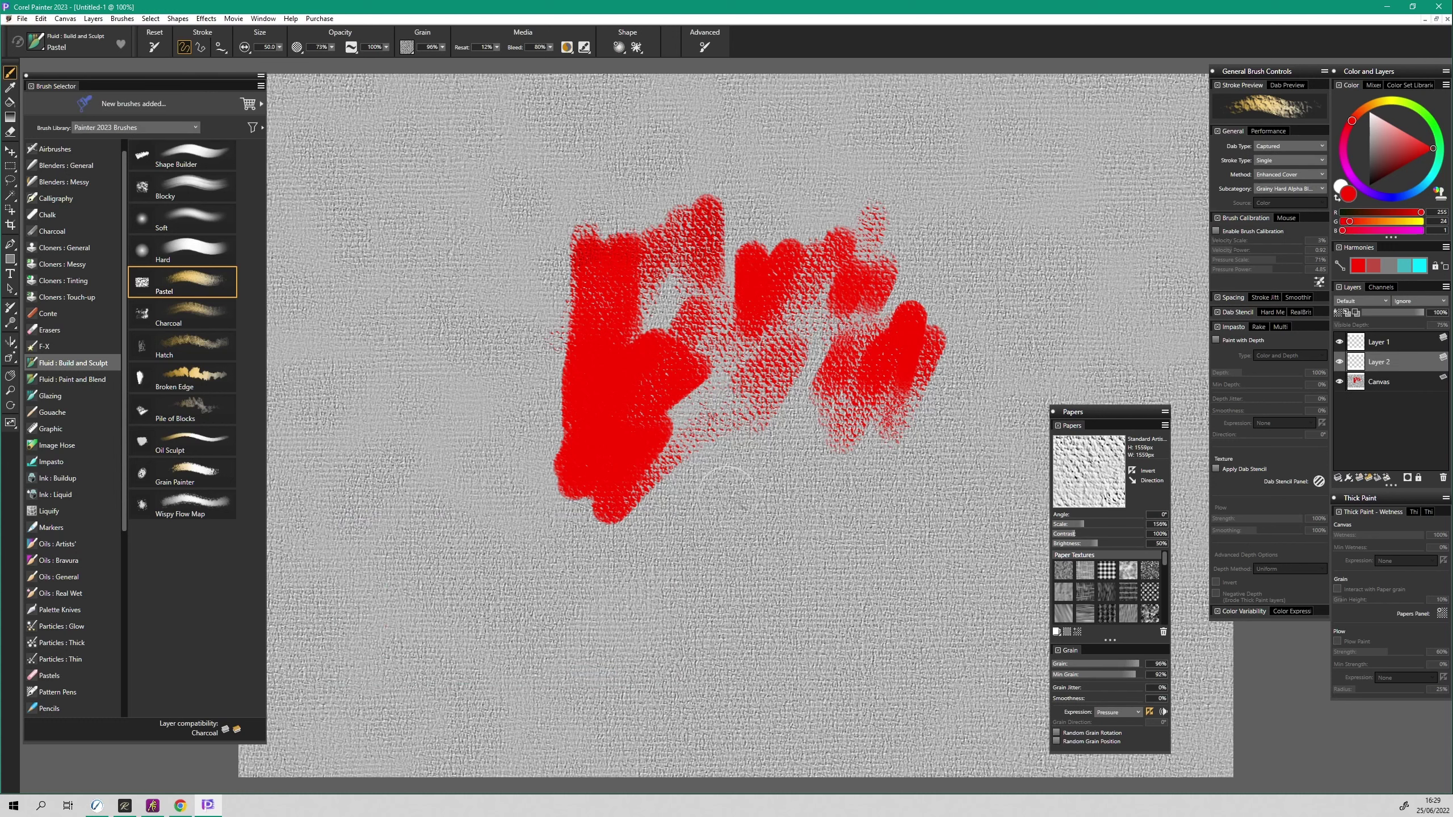
Step: Paint red Pastel strokes on Layer 2, below and on both sides of the chalk patches
{"action": "left_click", "coordinate": [738, 498]}
{"action": "mouse_move", "coordinate": [754, 470]}
{"action": "left_mouse_down"}
{"action": "mouse_move", "coordinate": [744, 504]}
{"action": "mouse_move", "coordinate": [801, 515]}
{"action": "mouse_move", "coordinate": [738, 549]}
{"action": "mouse_move", "coordinate": [827, 488]}
{"action": "mouse_move", "coordinate": [846, 515]}
{"action": "mouse_move", "coordinate": [870, 486]}
{"action": "mouse_move", "coordinate": [838, 529]}
{"action": "mouse_move", "coordinate": [876, 503]}
{"action": "left_mouse_up"}
{"action": "mouse_move", "coordinate": [840, 607]}
{"action": "left_mouse_down"}
{"action": "mouse_move", "coordinate": [910, 488]}
{"action": "mouse_move", "coordinate": [967, 549]}
{"action": "left_mouse_up"}
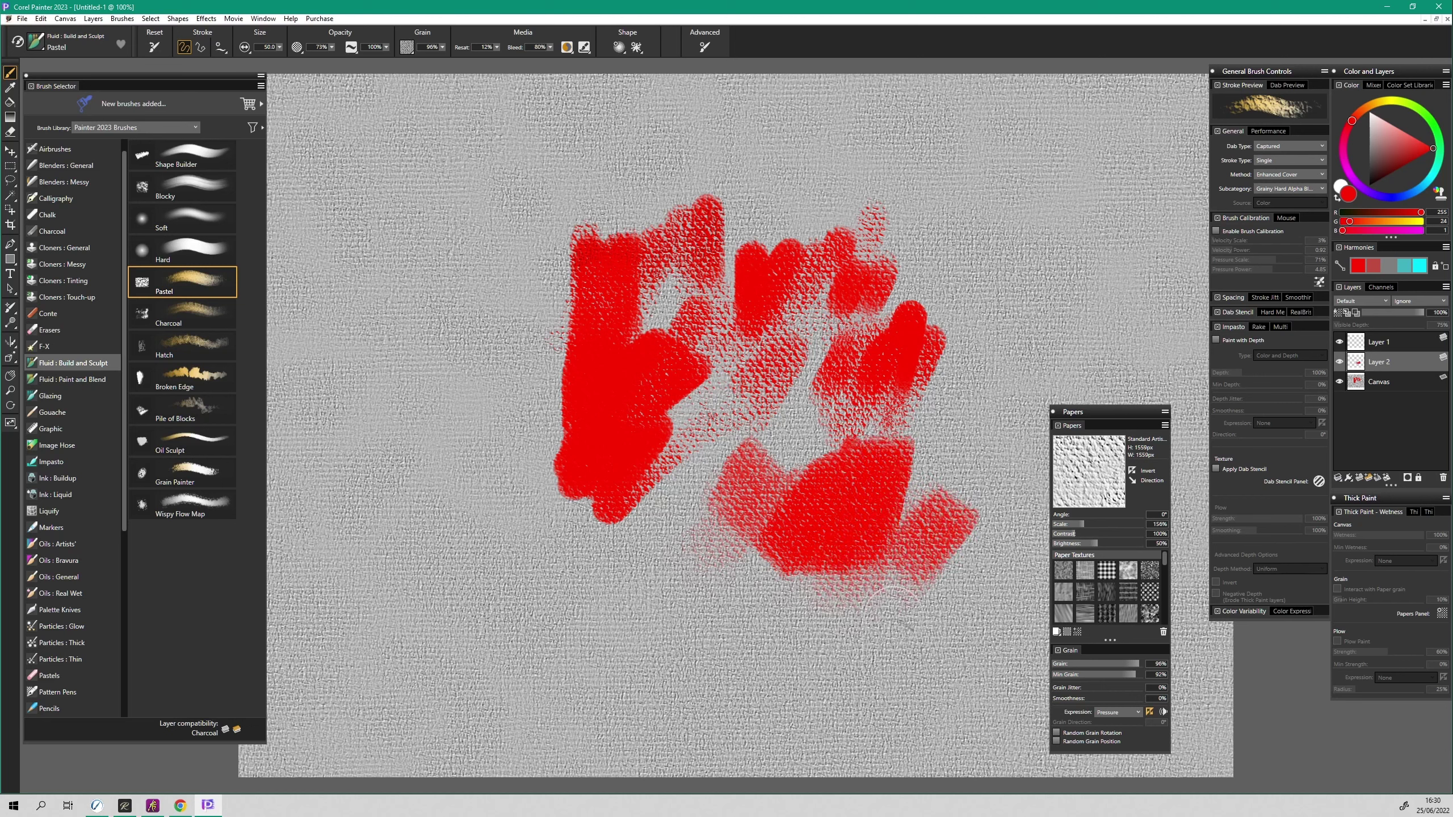
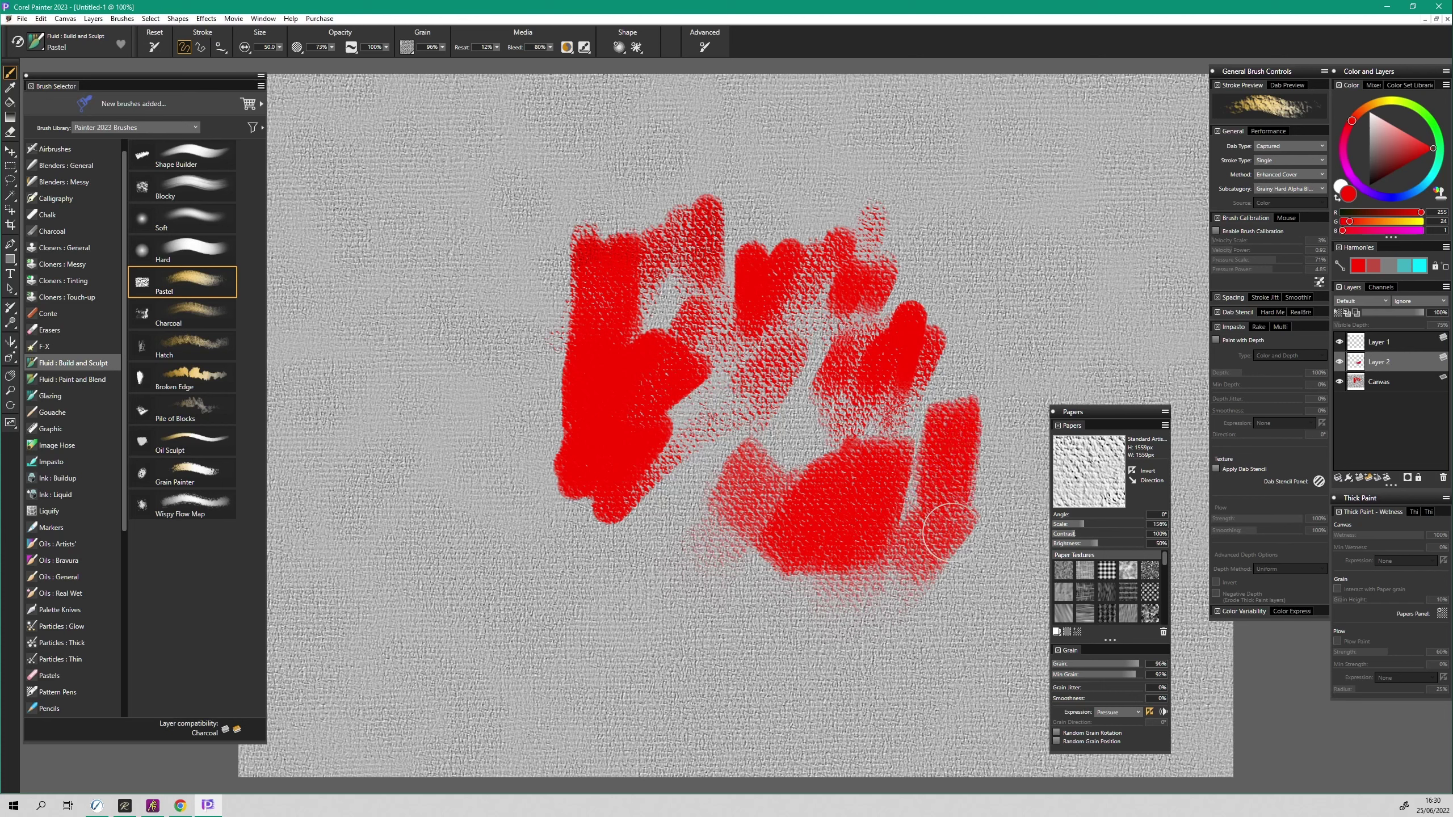
{"action": "left_click_drag", "start_coordinate": [996, 361], "coordinate": [944, 447]}
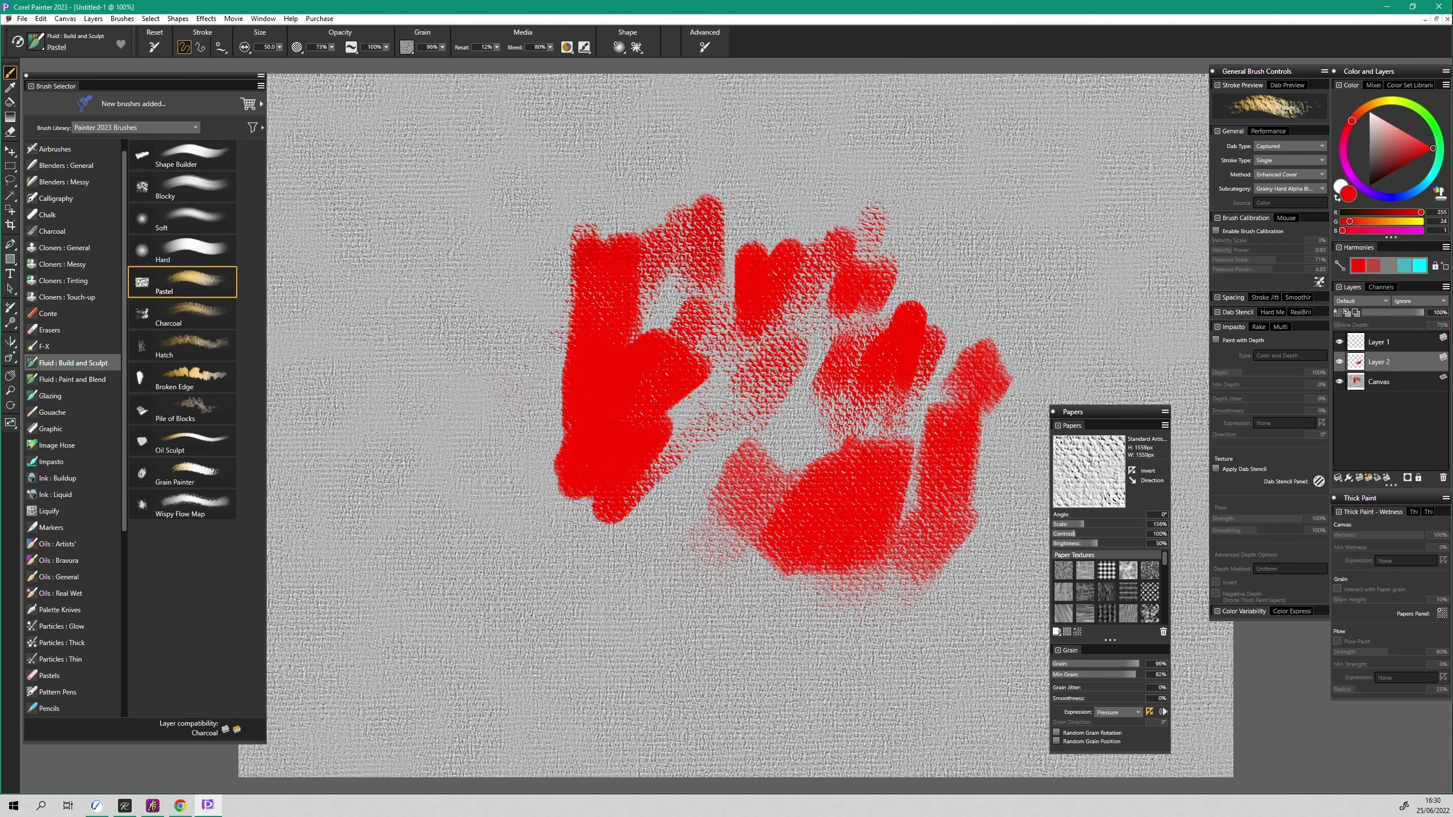
{"action": "left_click_drag", "start_coordinate": [526, 368], "coordinate": [499, 407]}
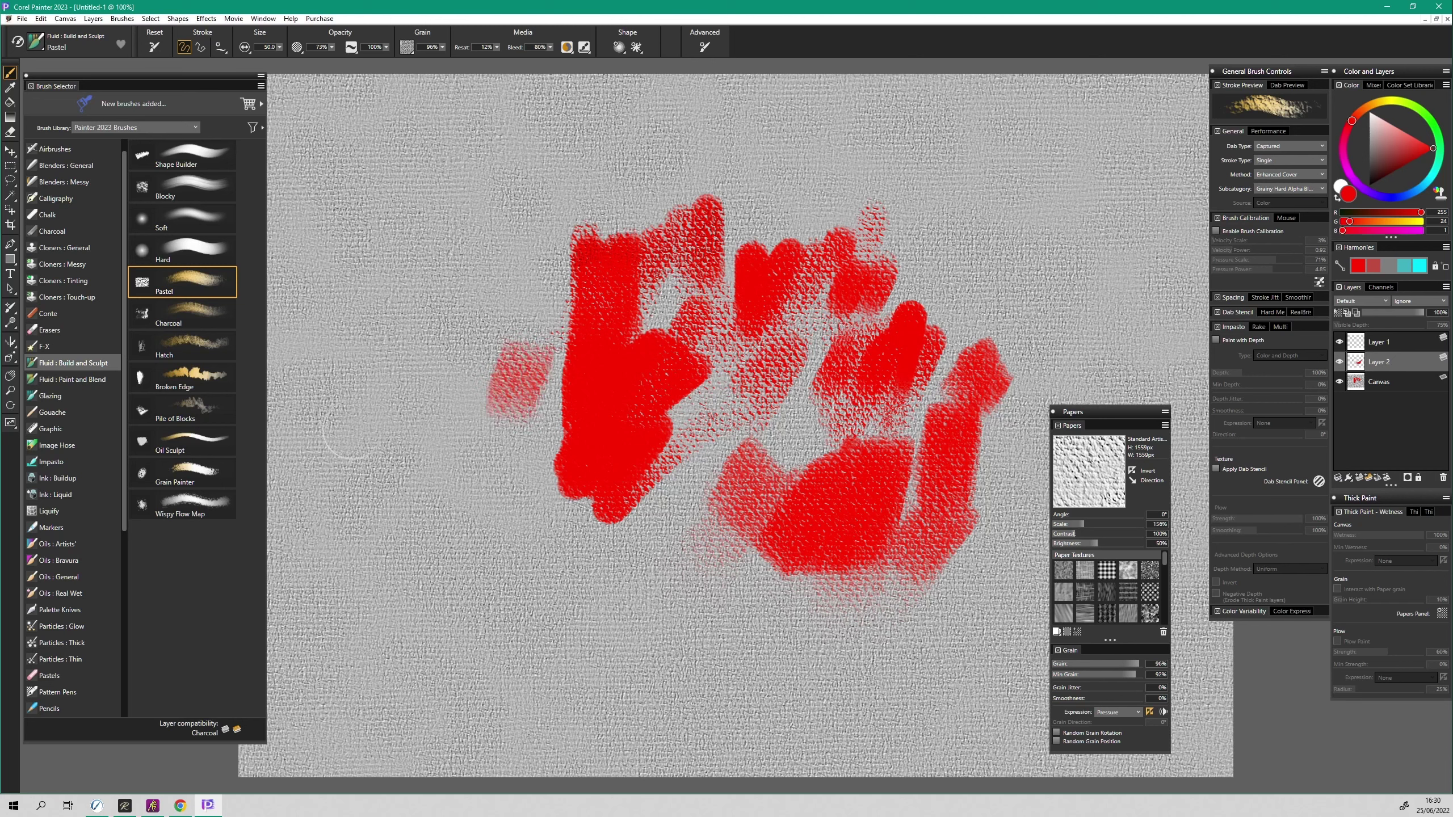
Step: Select the Impasto Grainy Trailoff brush and set the painting colour to yellow-green
{"action": "left_click", "coordinate": [105, 465]}
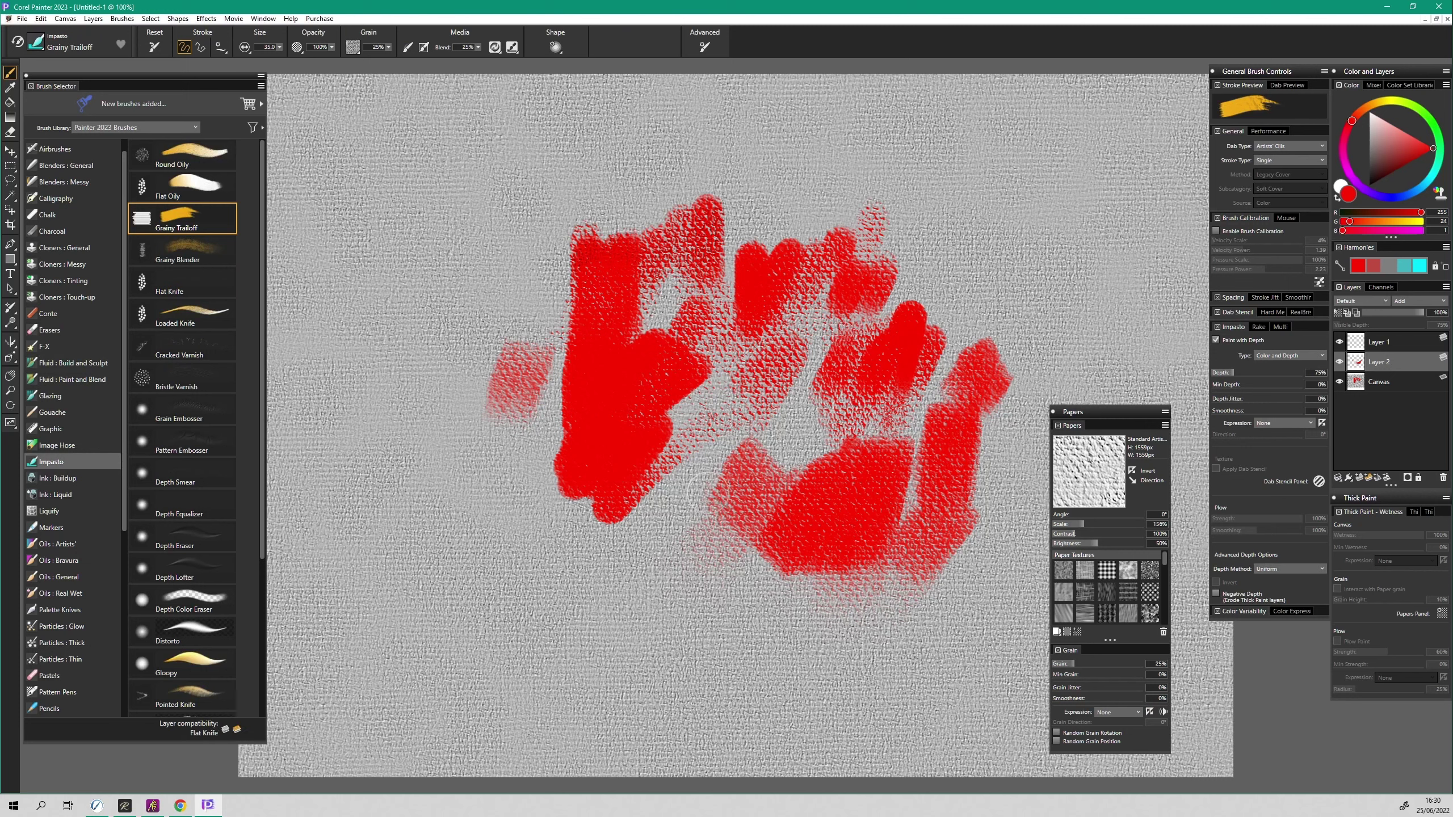
{"action": "left_click", "coordinate": [1384, 133]}
{"action": "left_click", "coordinate": [1403, 111]}
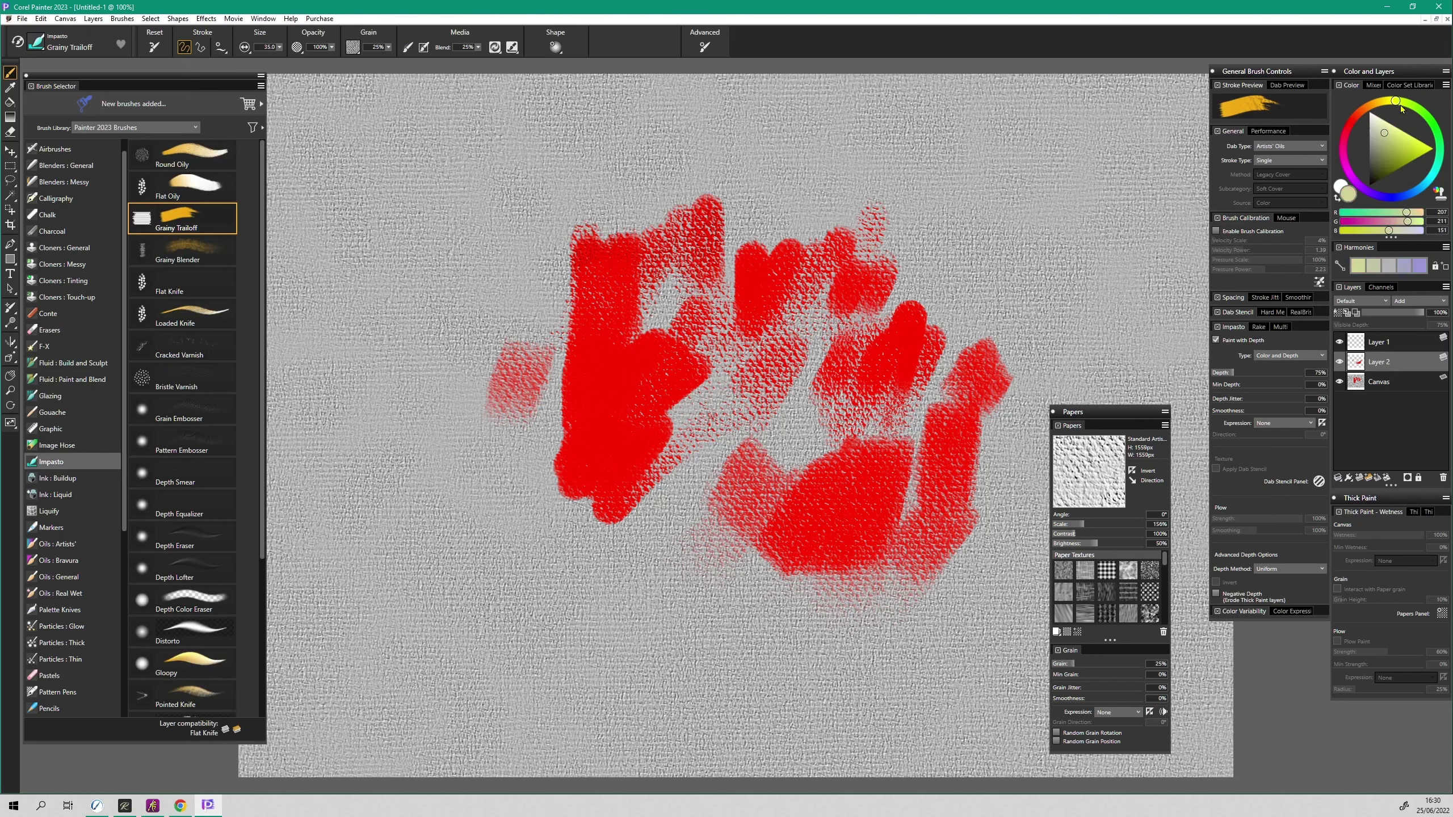
{"action": "left_click", "coordinate": [1406, 148]}
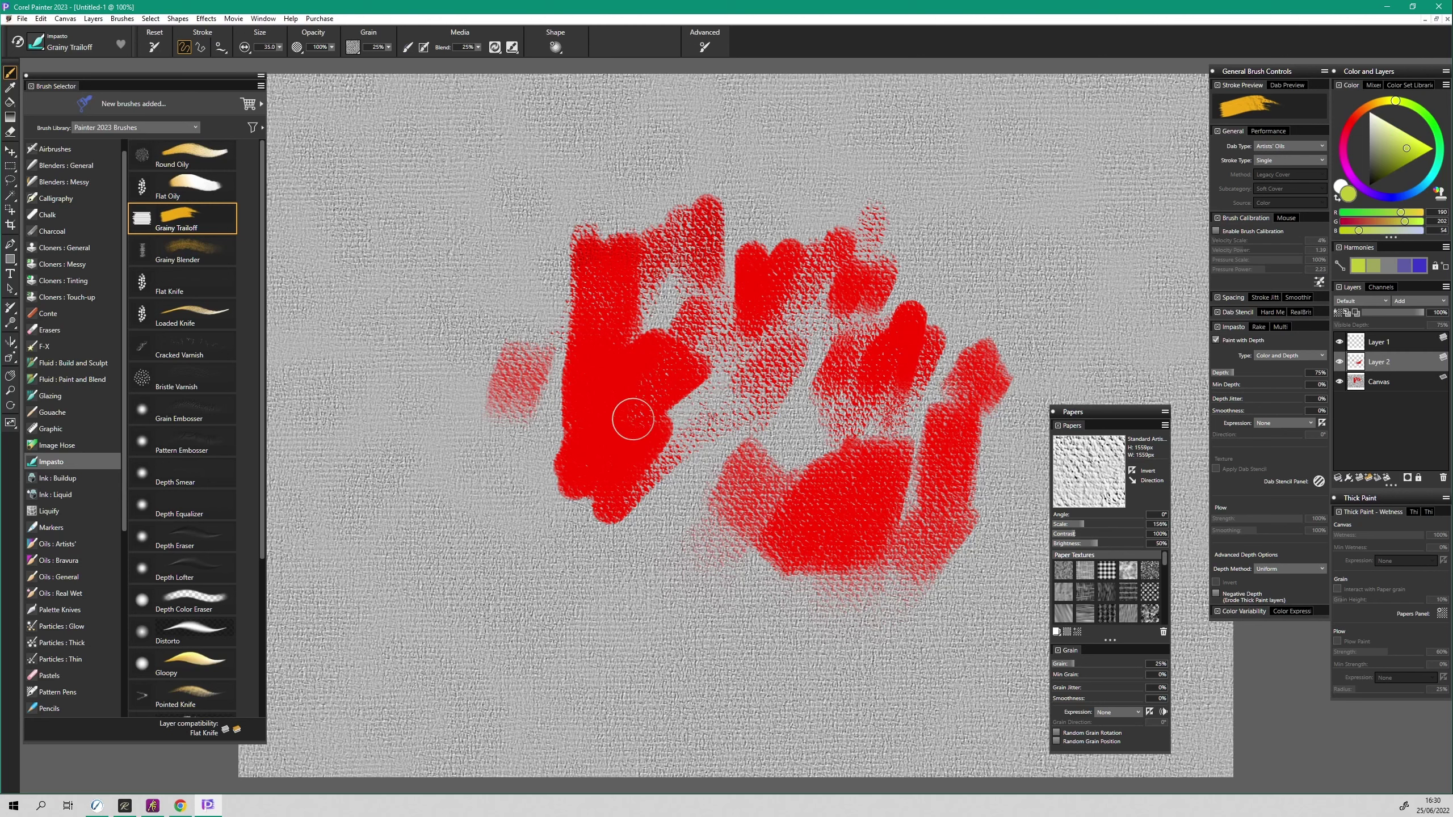
Step: Paint thick yellow-green Grainy Trailoff strokes over the lower red patches on Layer 2
{"action": "mouse_move", "coordinate": [663, 397]}
{"action": "left_mouse_down"}
{"action": "mouse_move", "coordinate": [632, 466]}
{"action": "mouse_move", "coordinate": [687, 434]}
{"action": "mouse_move", "coordinate": [727, 381]}
{"action": "mouse_move", "coordinate": [635, 381]}
{"action": "mouse_move", "coordinate": [606, 503]}
{"action": "left_mouse_up"}
{"action": "left_click_drag", "start_coordinate": [575, 415], "coordinate": [612, 560]}
{"action": "left_click_drag", "start_coordinate": [626, 477], "coordinate": [628, 569]}
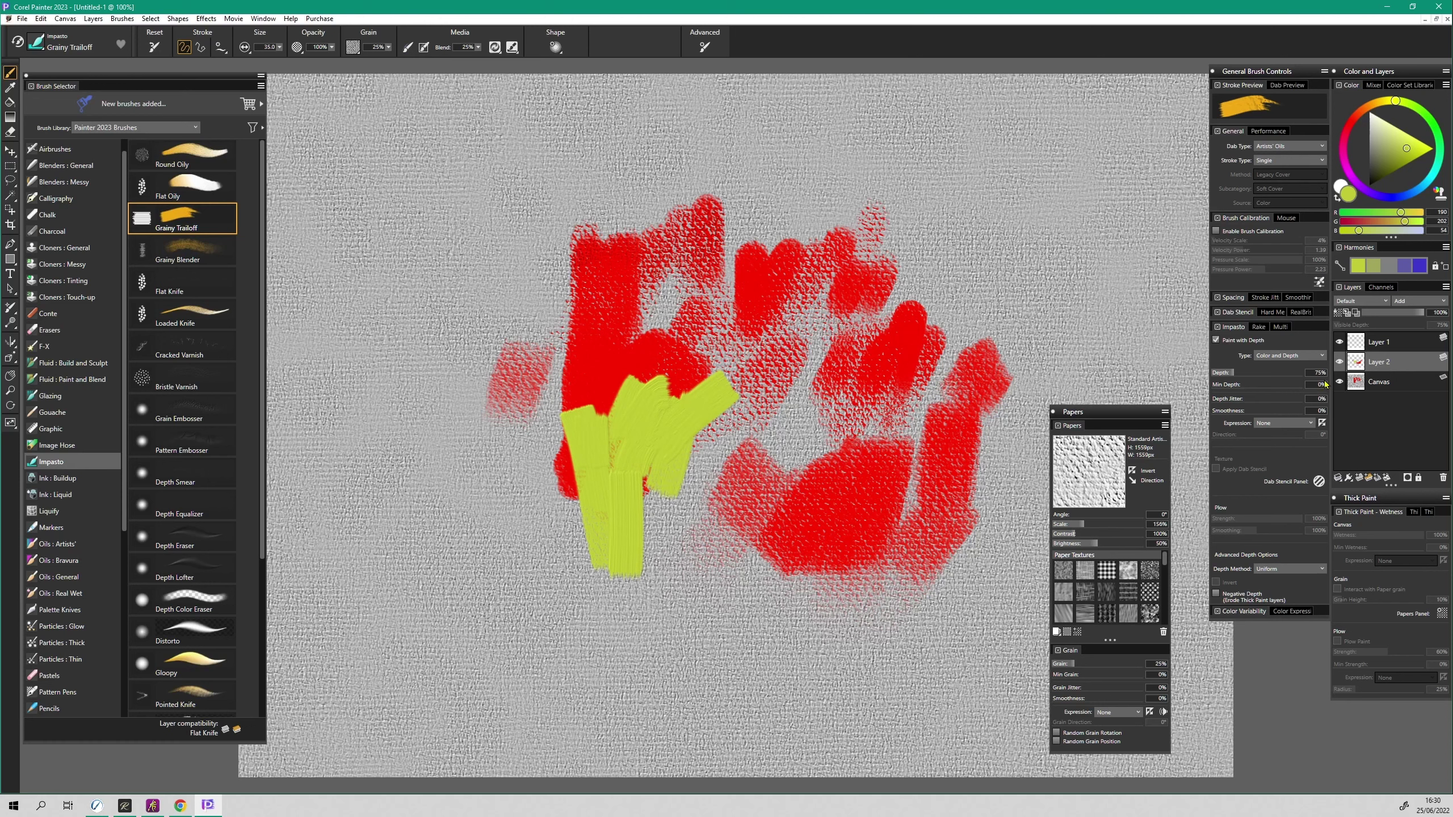
{"action": "left_click_drag", "start_coordinate": [675, 484], "coordinate": [597, 592]}
{"action": "left_click_drag", "start_coordinate": [692, 492], "coordinate": [692, 577]}
{"action": "left_click_drag", "start_coordinate": [721, 469], "coordinate": [722, 584]}
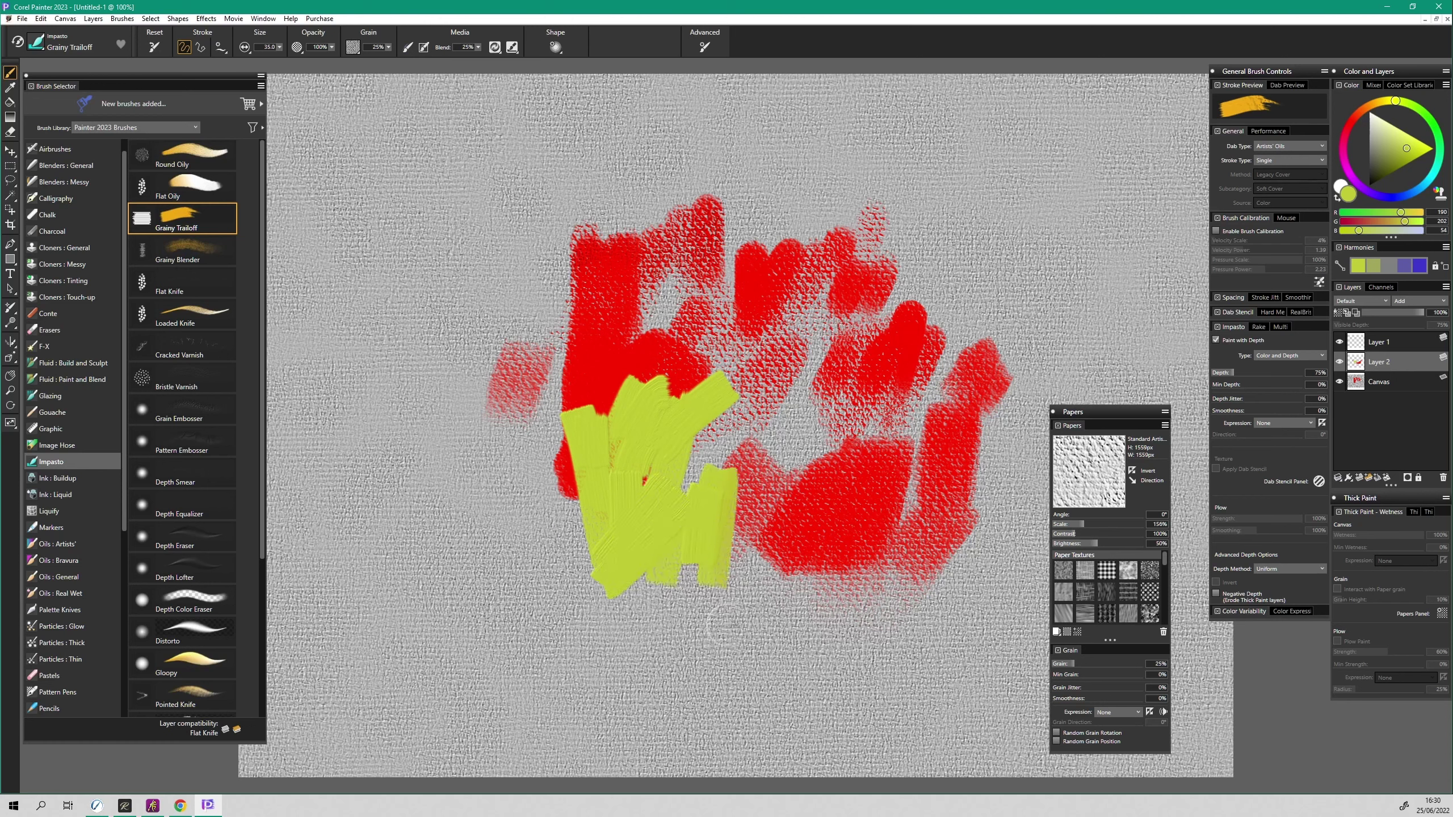
{"action": "mouse_move", "coordinate": [781, 503]}
{"action": "left_mouse_down"}
{"action": "mouse_move", "coordinate": [806, 533]}
{"action": "mouse_move", "coordinate": [792, 536]}
{"action": "mouse_move", "coordinate": [856, 497]}
{"action": "mouse_move", "coordinate": [715, 629]}
{"action": "left_mouse_up"}
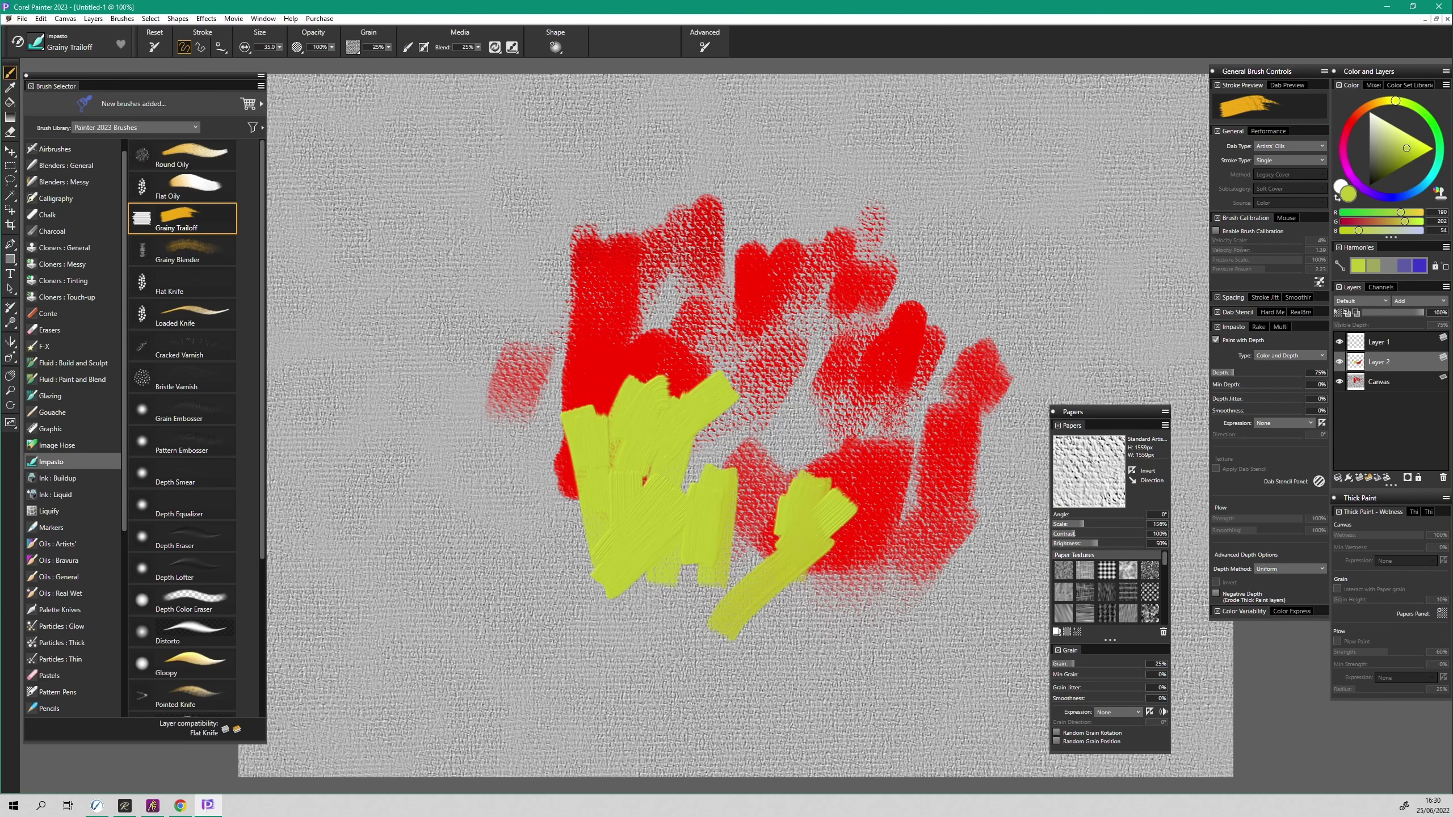
{"action": "mouse_move", "coordinate": [842, 549]}
{"action": "left_mouse_down"}
{"action": "mouse_move", "coordinate": [798, 643]}
{"action": "mouse_move", "coordinate": [848, 581]}
{"action": "left_mouse_up"}
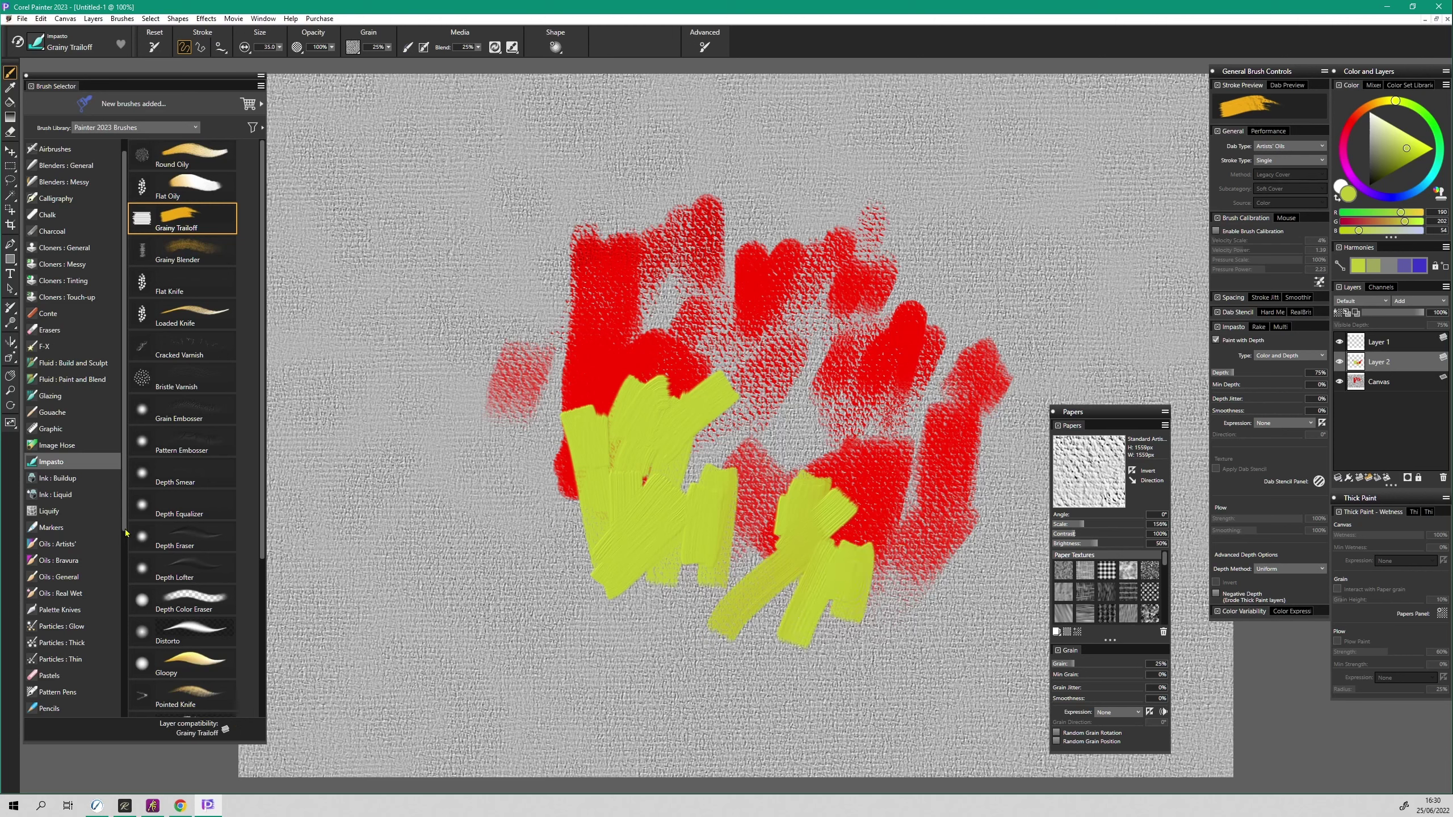
Step: Select the Loaded Small brush from Thick Paint : Palette Knives and have a new compatible layer created for it
{"action": "scroll", "coordinate": [122, 660], "scroll_direction": "down", "scroll_amount": 4}
{"action": "left_click_drag", "start_coordinate": [122, 660], "coordinate": [122, 696]}
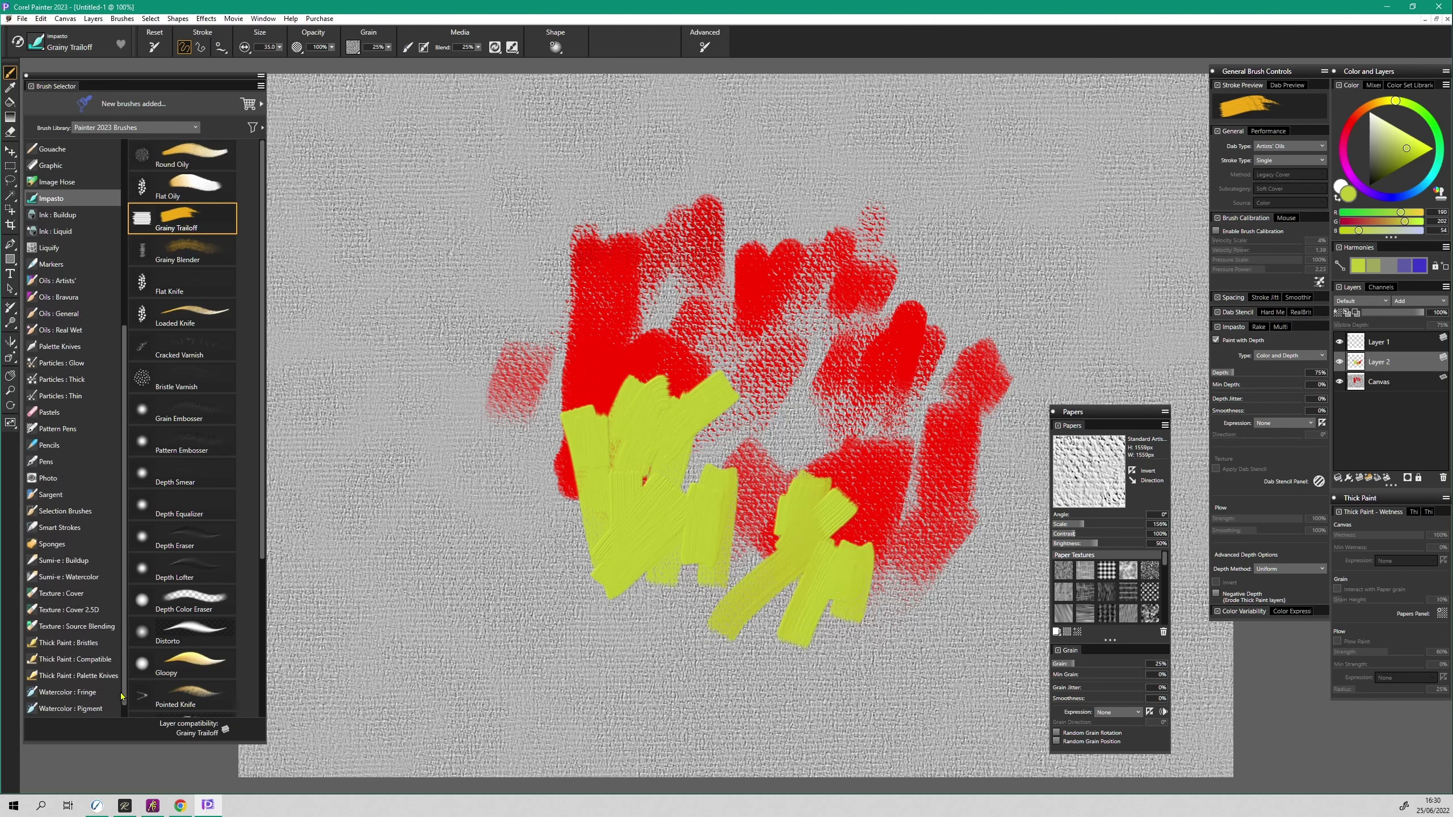
{"action": "left_click", "coordinate": [92, 646]}
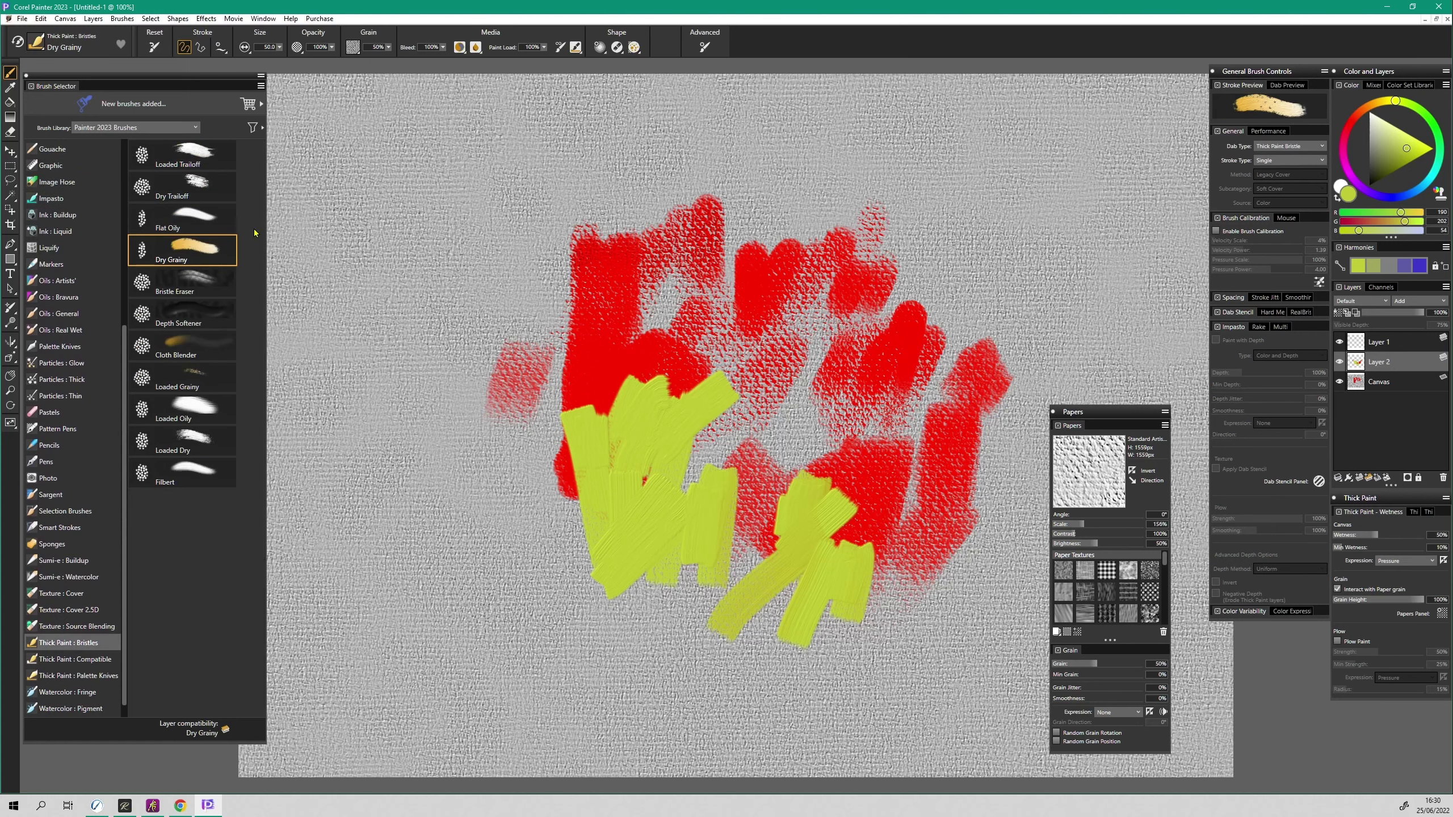
{"action": "left_click", "coordinate": [94, 678]}
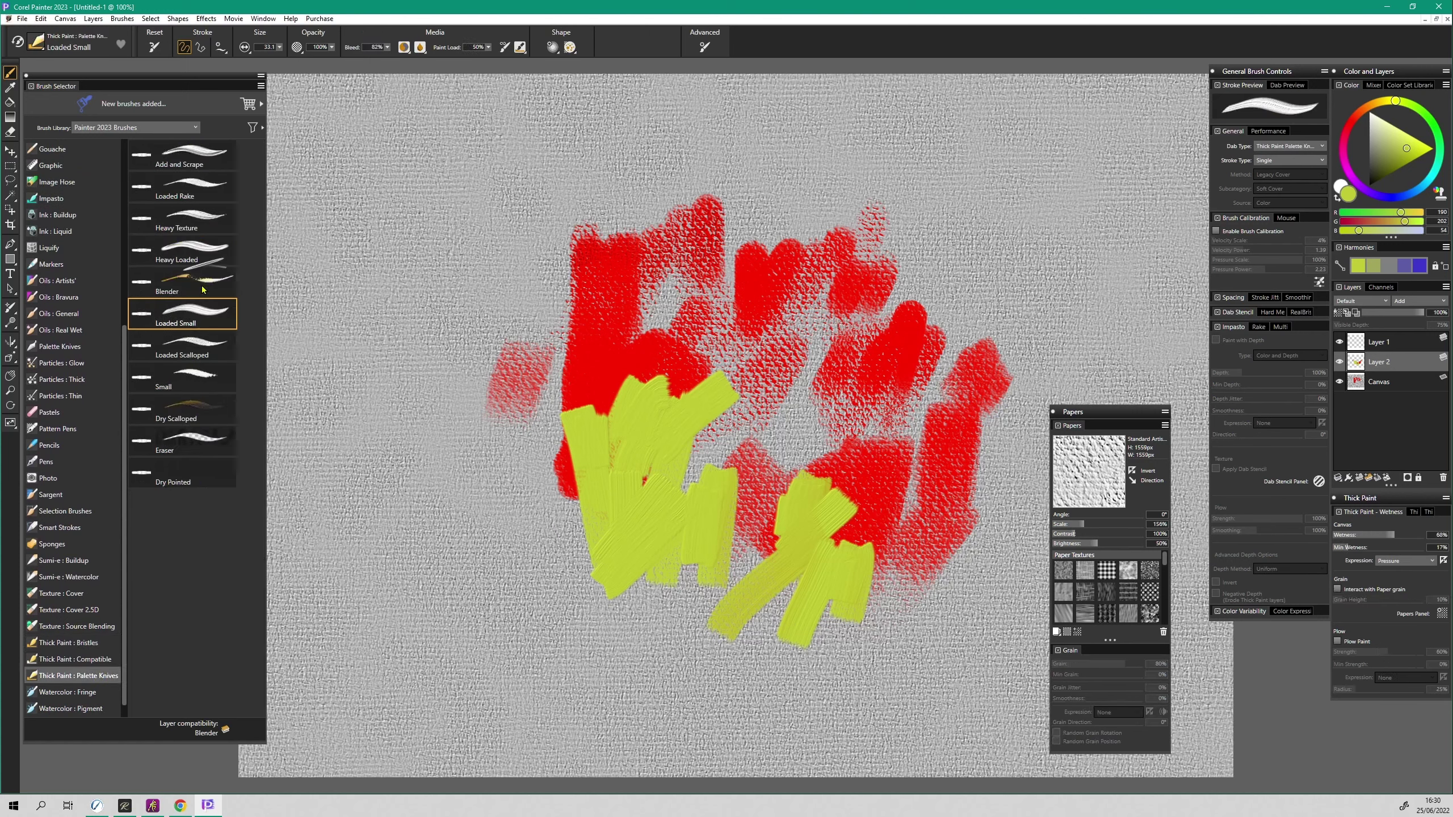
{"action": "left_click", "coordinate": [804, 414]}
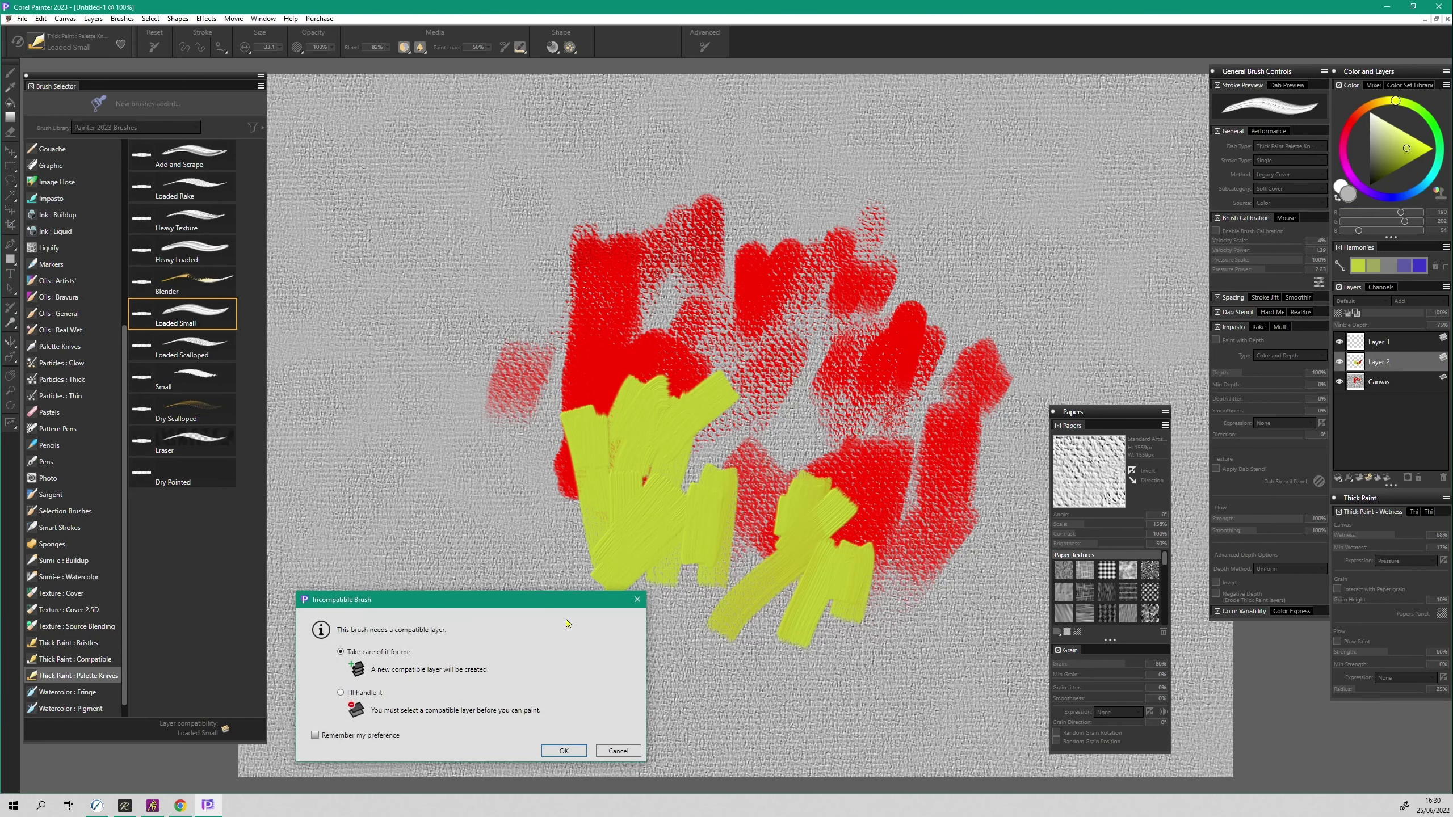
{"action": "left_click_drag", "start_coordinate": [573, 603], "coordinate": [607, 476]}
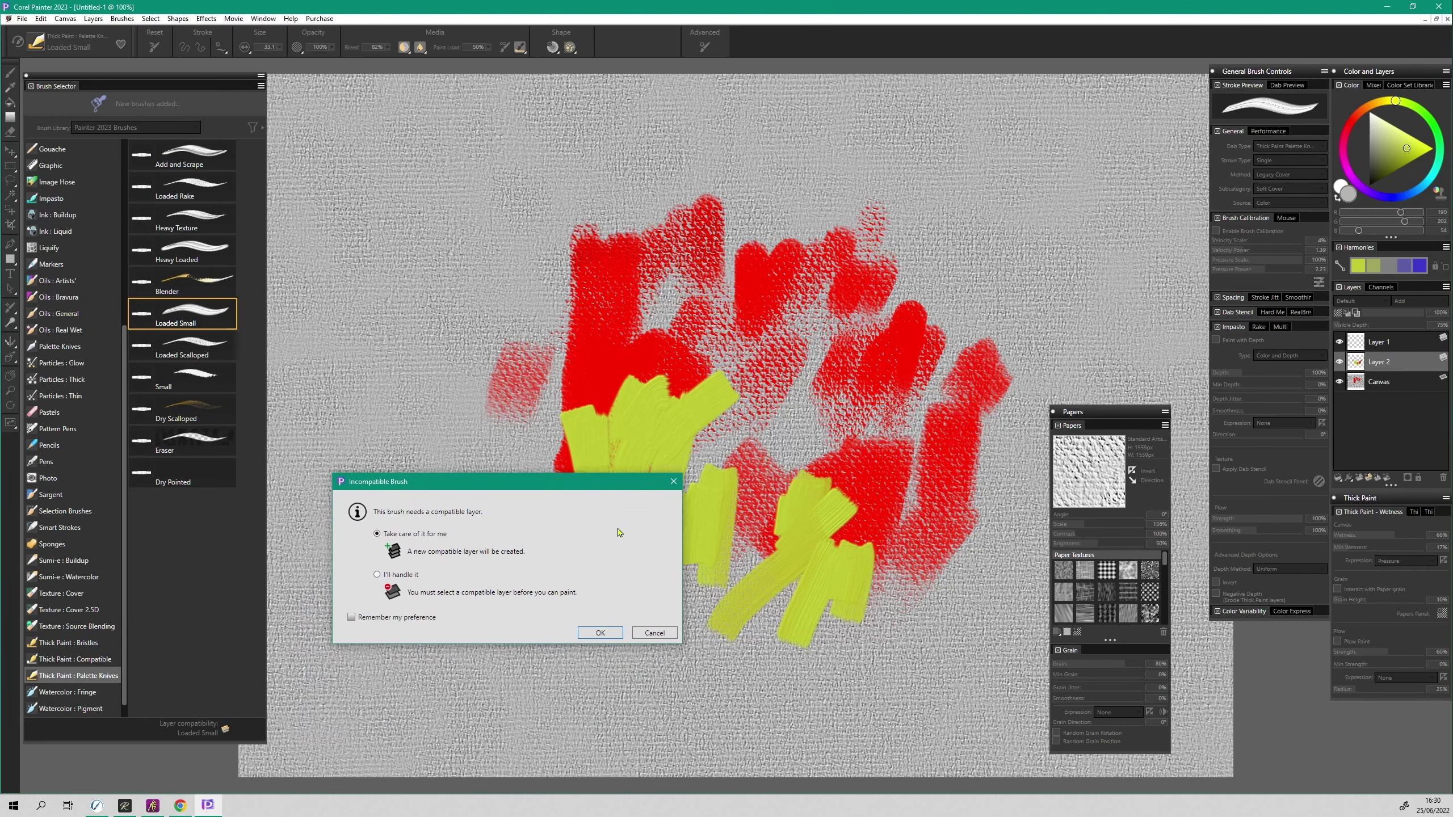
{"action": "left_click", "coordinate": [600, 630]}
Step: Paint yellow-green Loaded Small palette knife strokes on the thick paint layer, over and around the impasto strokes
{"action": "mouse_move", "coordinate": [668, 473]}
{"action": "left_mouse_down"}
{"action": "mouse_move", "coordinate": [765, 406]}
{"action": "mouse_move", "coordinate": [785, 446]}
{"action": "mouse_move", "coordinate": [755, 512]}
{"action": "left_mouse_up"}
{"action": "mouse_move", "coordinate": [847, 438]}
{"action": "left_mouse_down"}
{"action": "mouse_move", "coordinate": [839, 561]}
{"action": "mouse_move", "coordinate": [851, 513]}
{"action": "mouse_move", "coordinate": [891, 495]}
{"action": "left_mouse_up"}
{"action": "left_click_drag", "start_coordinate": [603, 503], "coordinate": [624, 646]}
{"action": "left_click_drag", "start_coordinate": [635, 549], "coordinate": [649, 633]}
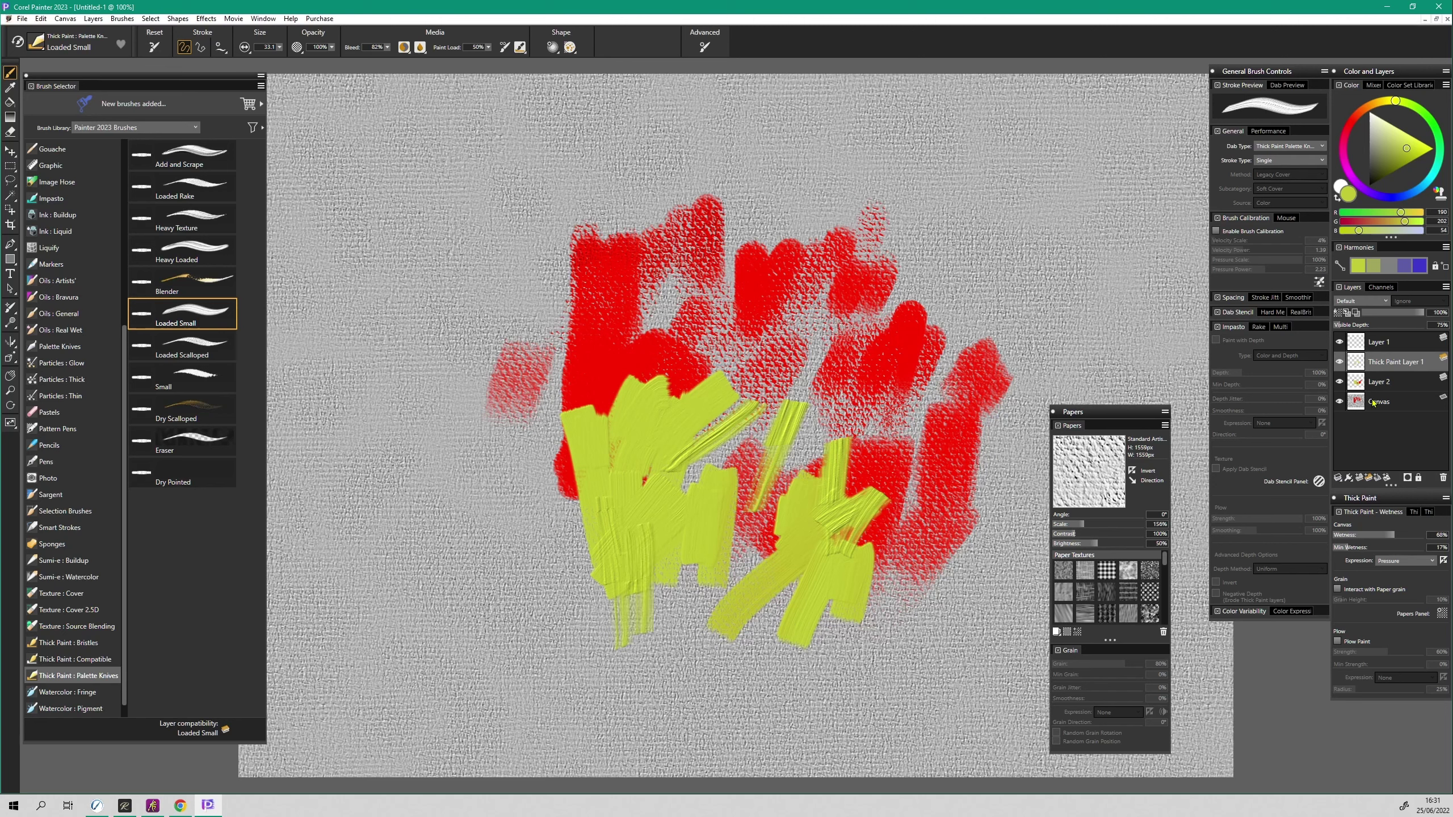
{"action": "left_click_drag", "start_coordinate": [742, 252], "coordinate": [758, 289]}
{"action": "left_click_drag", "start_coordinate": [937, 514], "coordinate": [884, 569]}
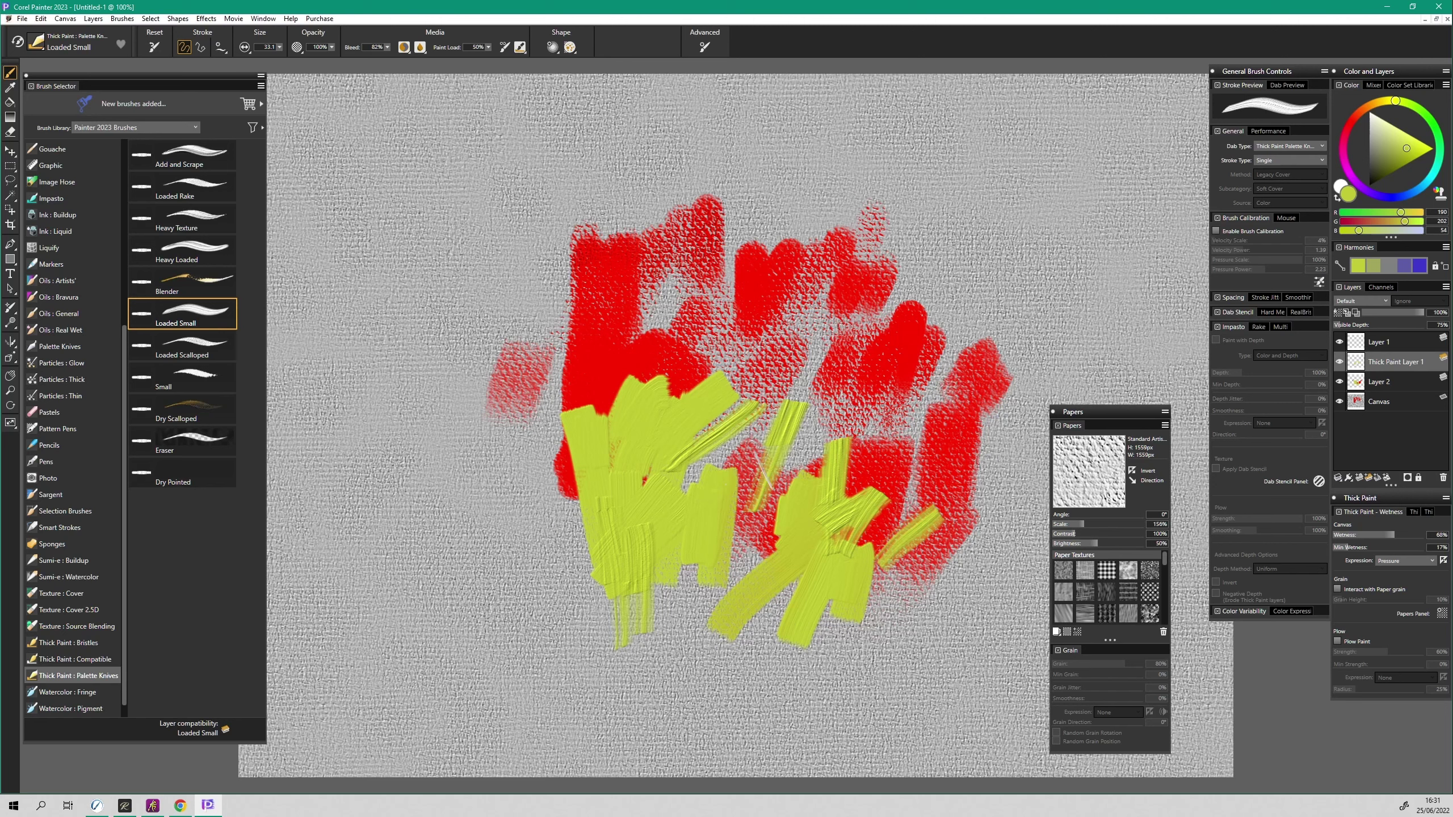
Step: Add more yellow-green Loaded Small knife strokes around the lower ends of the existing strokes and up over the central red patches
{"action": "left_click_drag", "start_coordinate": [874, 466], "coordinate": [808, 512]}
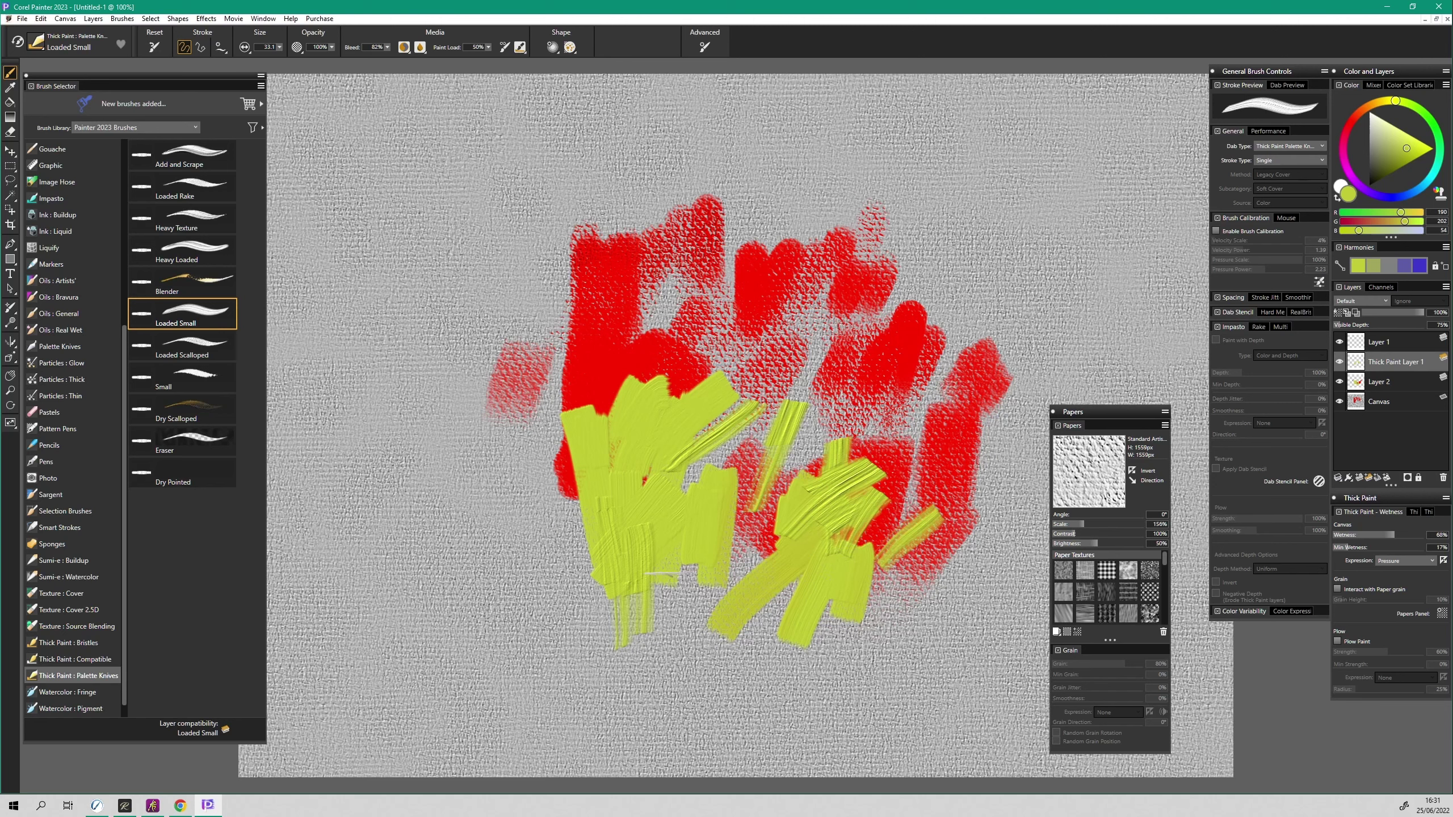
{"action": "mouse_move", "coordinate": [670, 574]}
{"action": "left_mouse_down"}
{"action": "mouse_move", "coordinate": [595, 636]}
{"action": "mouse_move", "coordinate": [641, 577]}
{"action": "left_mouse_up"}
{"action": "left_click_drag", "start_coordinate": [550, 540], "coordinate": [575, 658]}
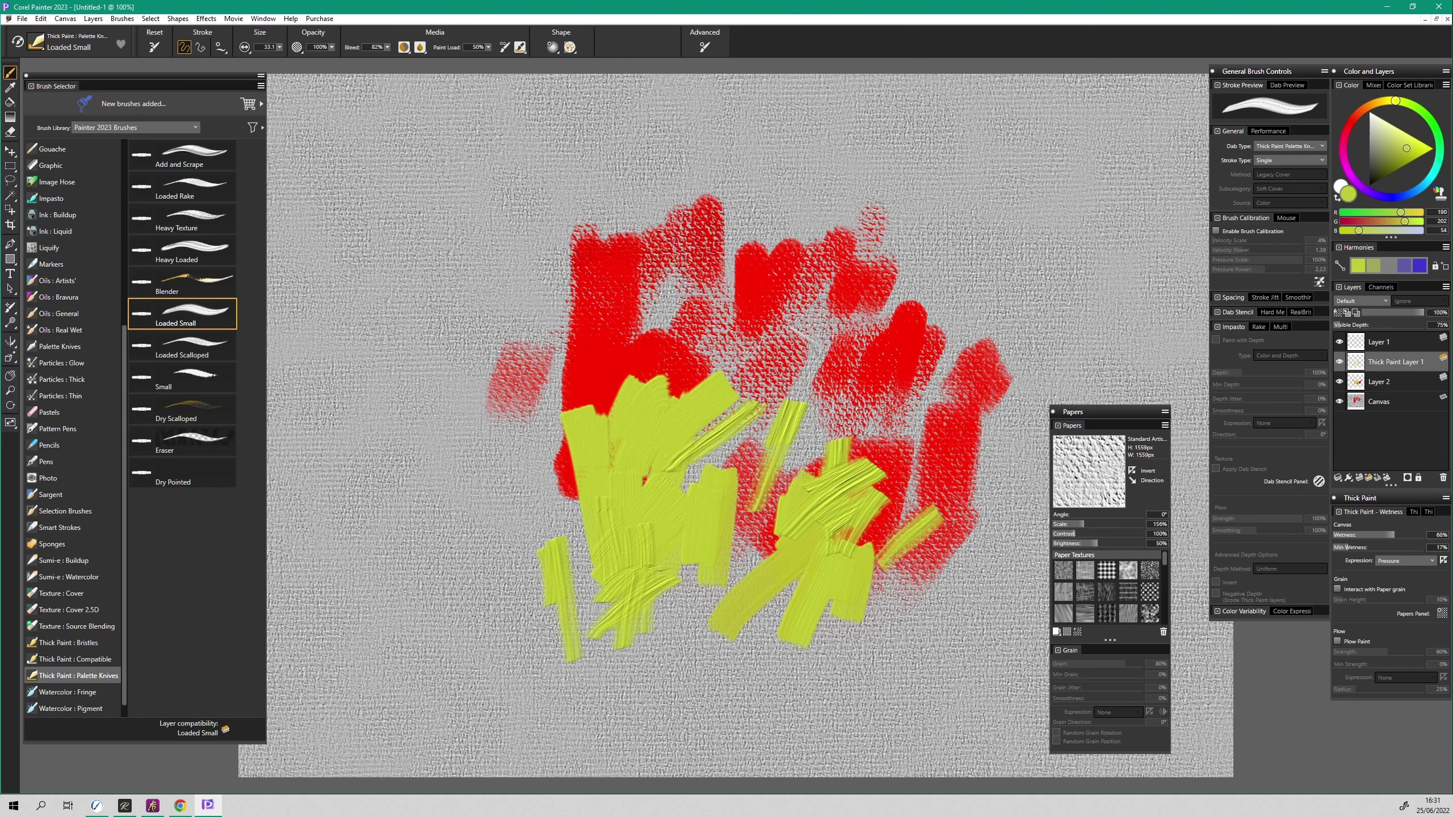
{"action": "mouse_move", "coordinate": [788, 381]}
{"action": "left_mouse_down"}
{"action": "mouse_move", "coordinate": [819, 337]}
{"action": "mouse_move", "coordinate": [795, 412]}
{"action": "left_mouse_up"}
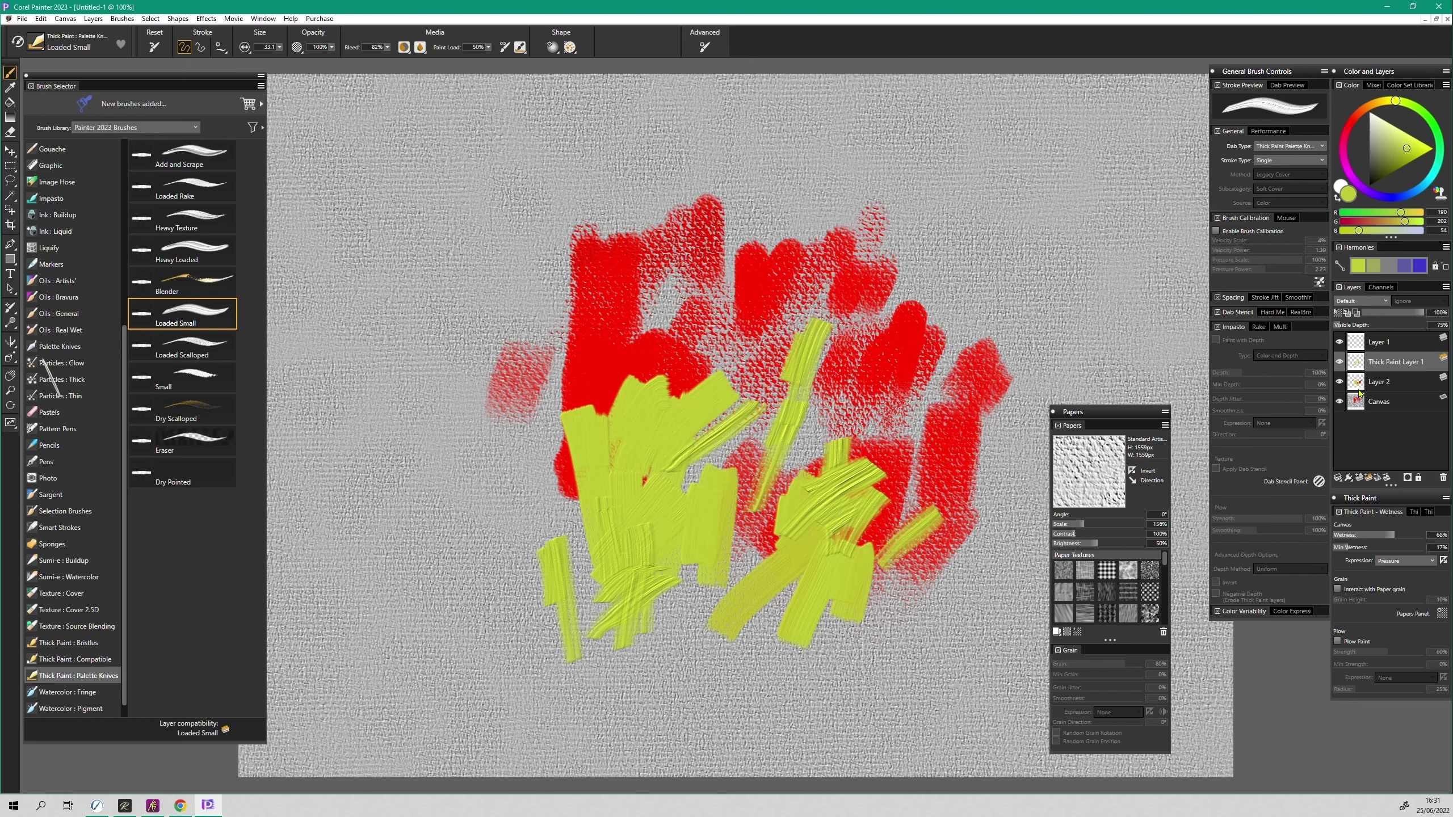
{"action": "right_click", "coordinate": [1380, 364]}
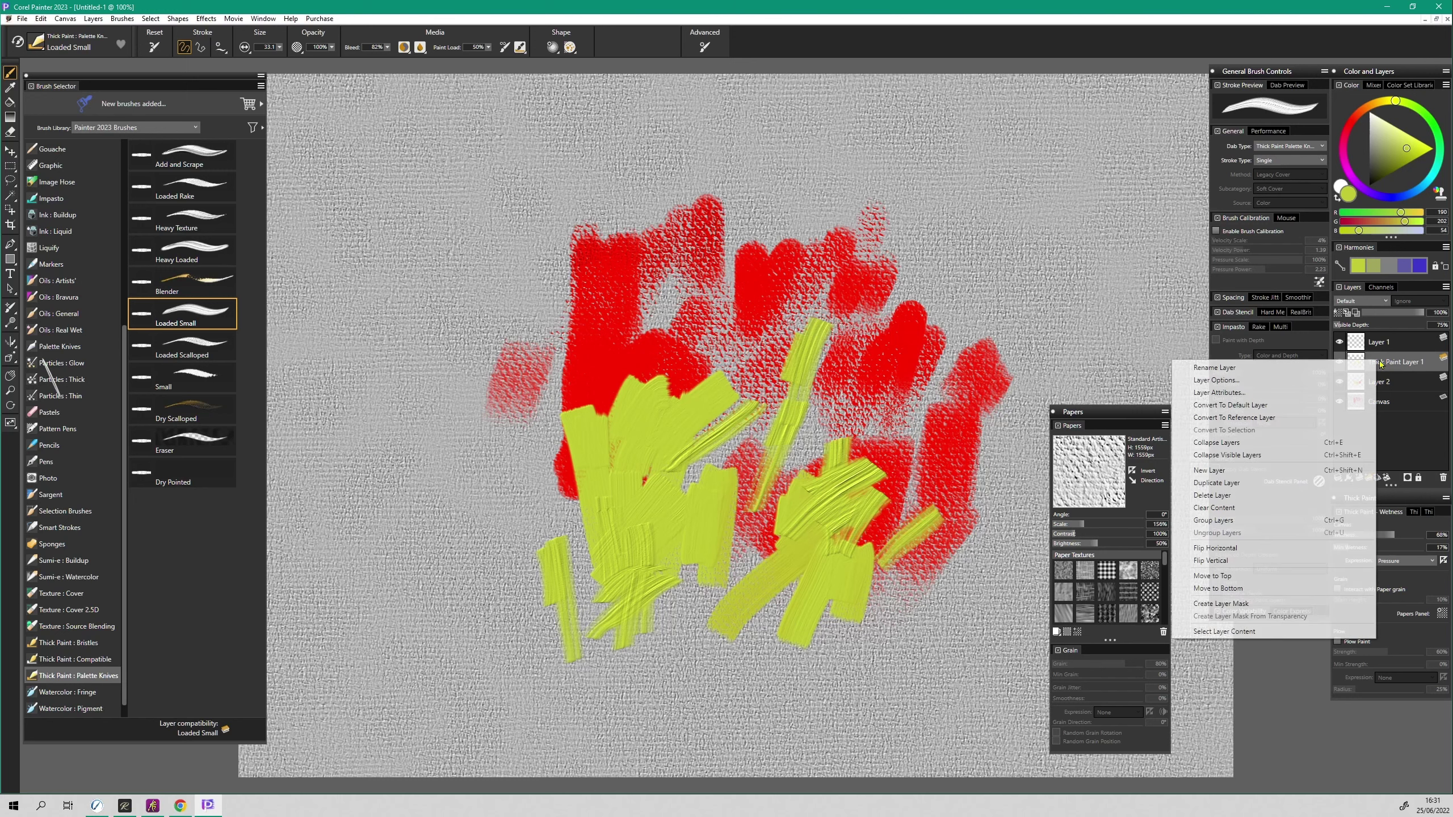
{"action": "left_click", "coordinate": [1216, 442]}
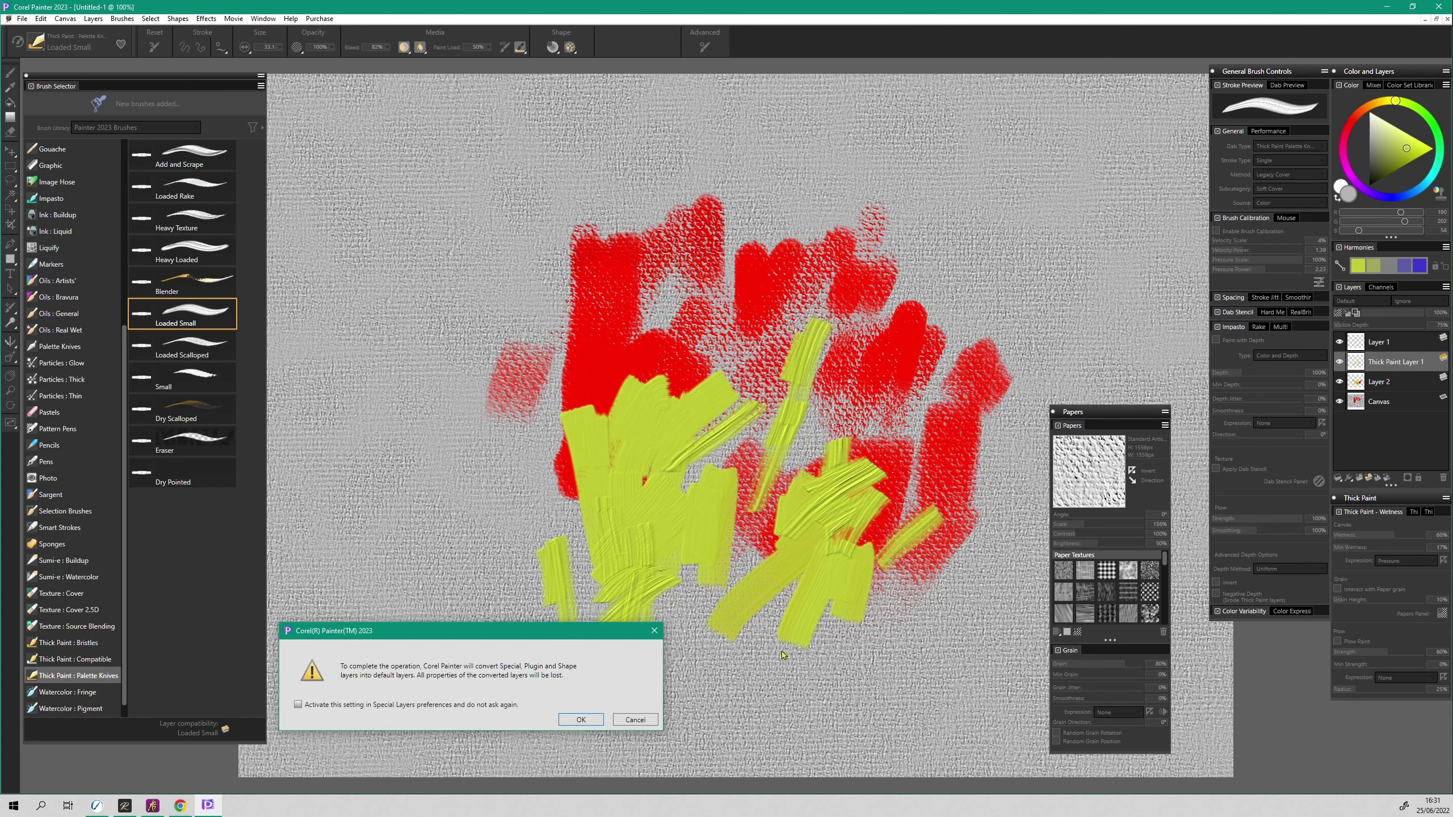
{"action": "left_click", "coordinate": [640, 721]}
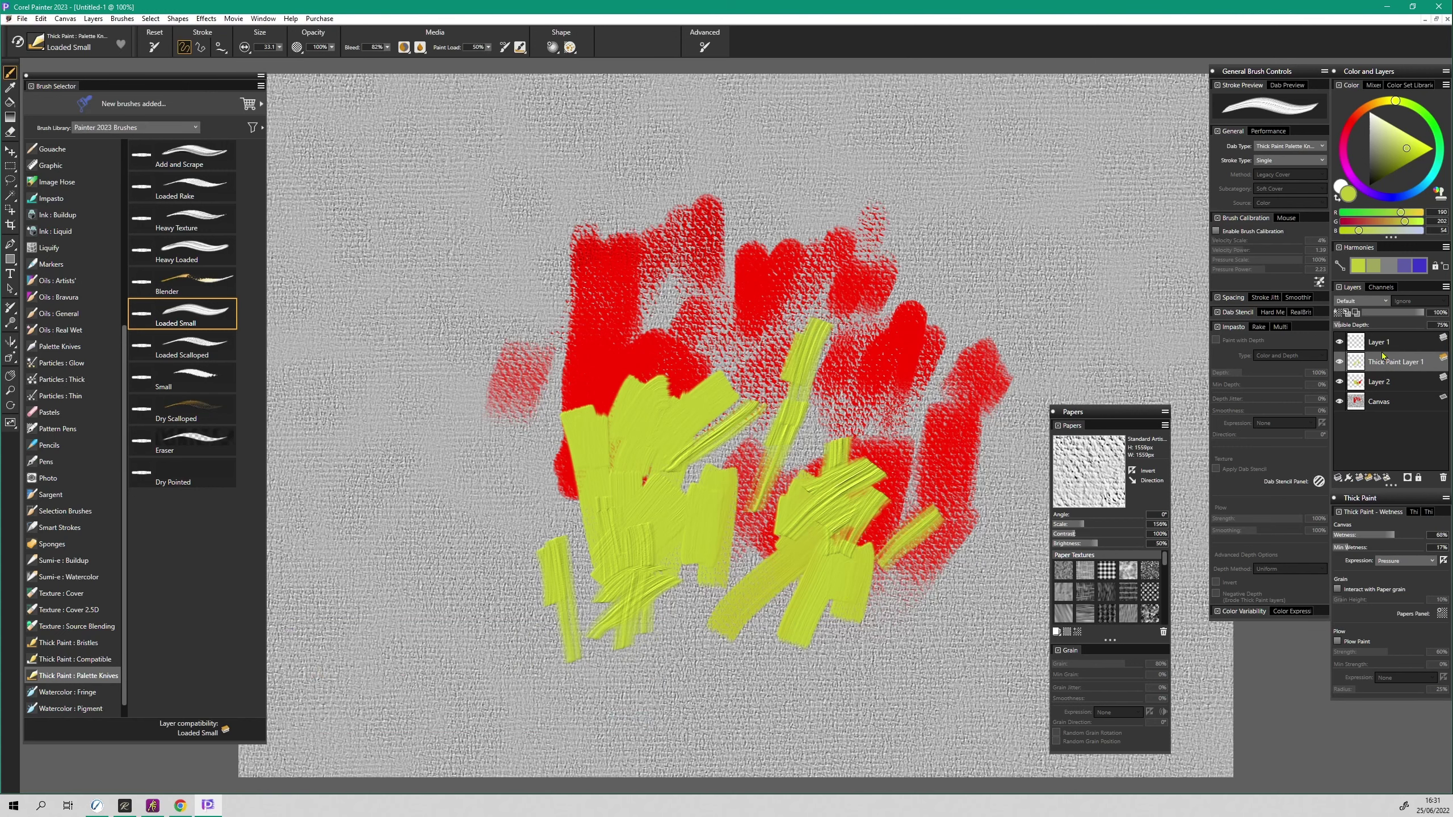
Step: Switch to ArtRage and paint yellow New Oil brush strokes along the upper left side of the yellow patch
{"action": "left_click_drag", "start_coordinate": [846, 601], "coordinate": [834, 564]}
{"action": "left_click", "coordinate": [152, 806]}
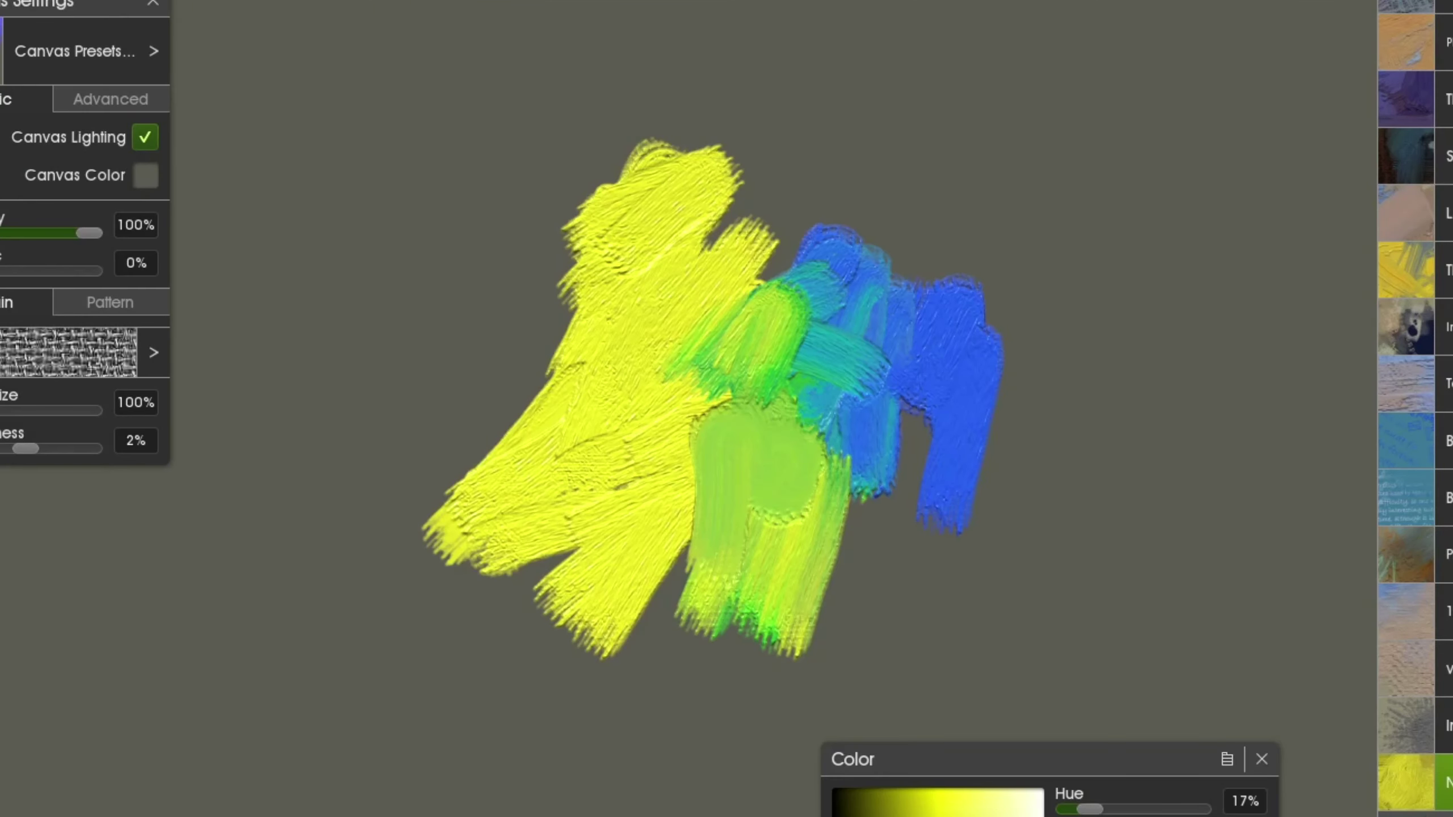
{"action": "mouse_move", "coordinate": [738, 160]}
{"action": "left_mouse_down"}
{"action": "mouse_move", "coordinate": [752, 91]}
{"action": "mouse_move", "coordinate": [721, 189]}
{"action": "left_mouse_up"}
{"action": "left_click_drag", "start_coordinate": [801, 123], "coordinate": [380, 267]}
{"action": "left_click_drag", "start_coordinate": [595, 133], "coordinate": [421, 346]}
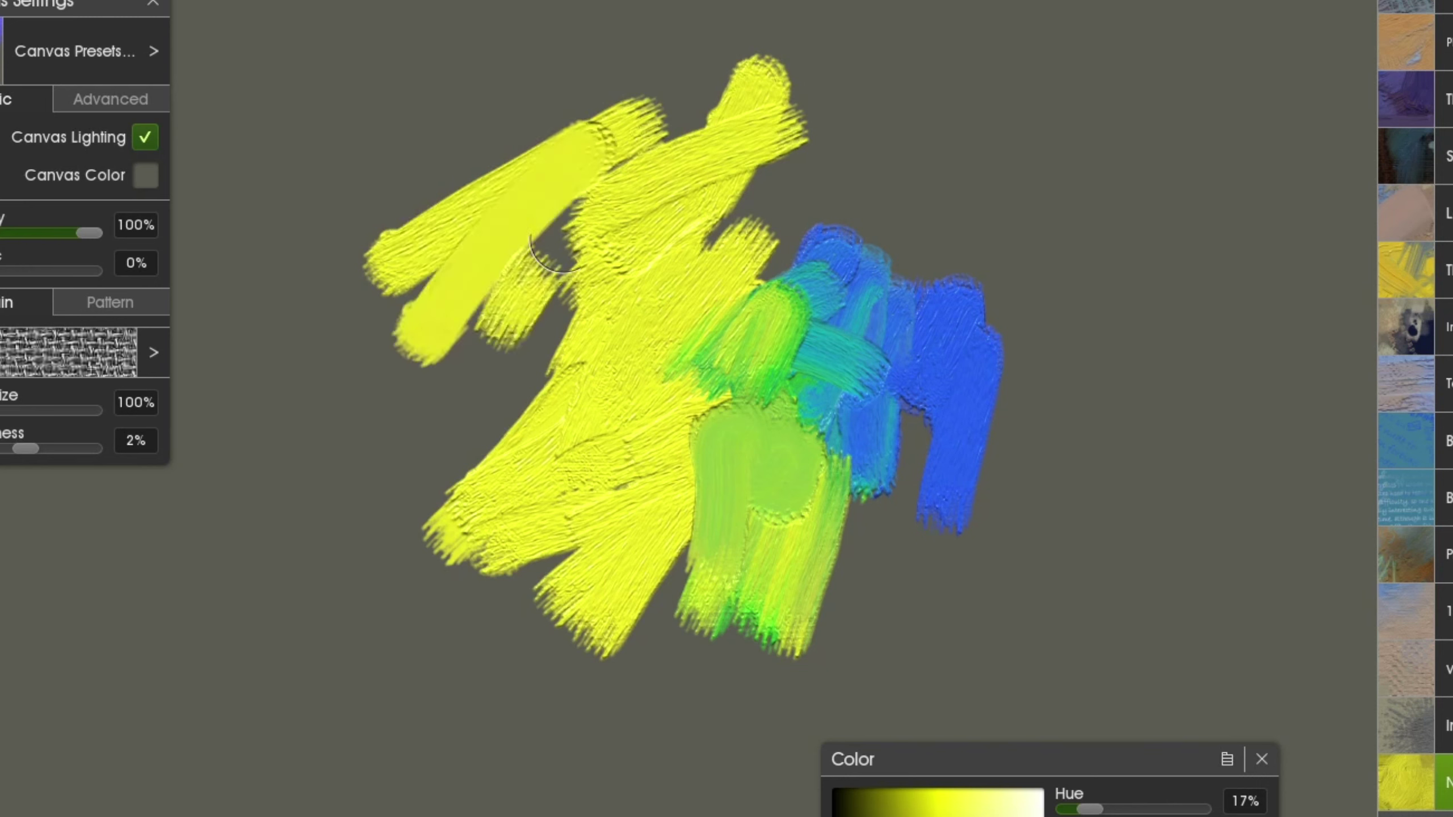
{"action": "left_click_drag", "start_coordinate": [610, 189], "coordinate": [492, 421]}
Step: Pull yellow oil strokes through the green and blue areas so the wet colours blend into green
{"action": "mouse_move", "coordinate": [823, 212]}
{"action": "left_mouse_down"}
{"action": "mouse_move", "coordinate": [828, 251]}
{"action": "mouse_move", "coordinate": [762, 317]}
{"action": "mouse_move", "coordinate": [644, 334]}
{"action": "left_mouse_up"}
{"action": "left_click_drag", "start_coordinate": [858, 280], "coordinate": [967, 178]}
{"action": "left_click_drag", "start_coordinate": [835, 321], "coordinate": [1135, 264]}
{"action": "left_click_drag", "start_coordinate": [1002, 318], "coordinate": [1009, 478]}
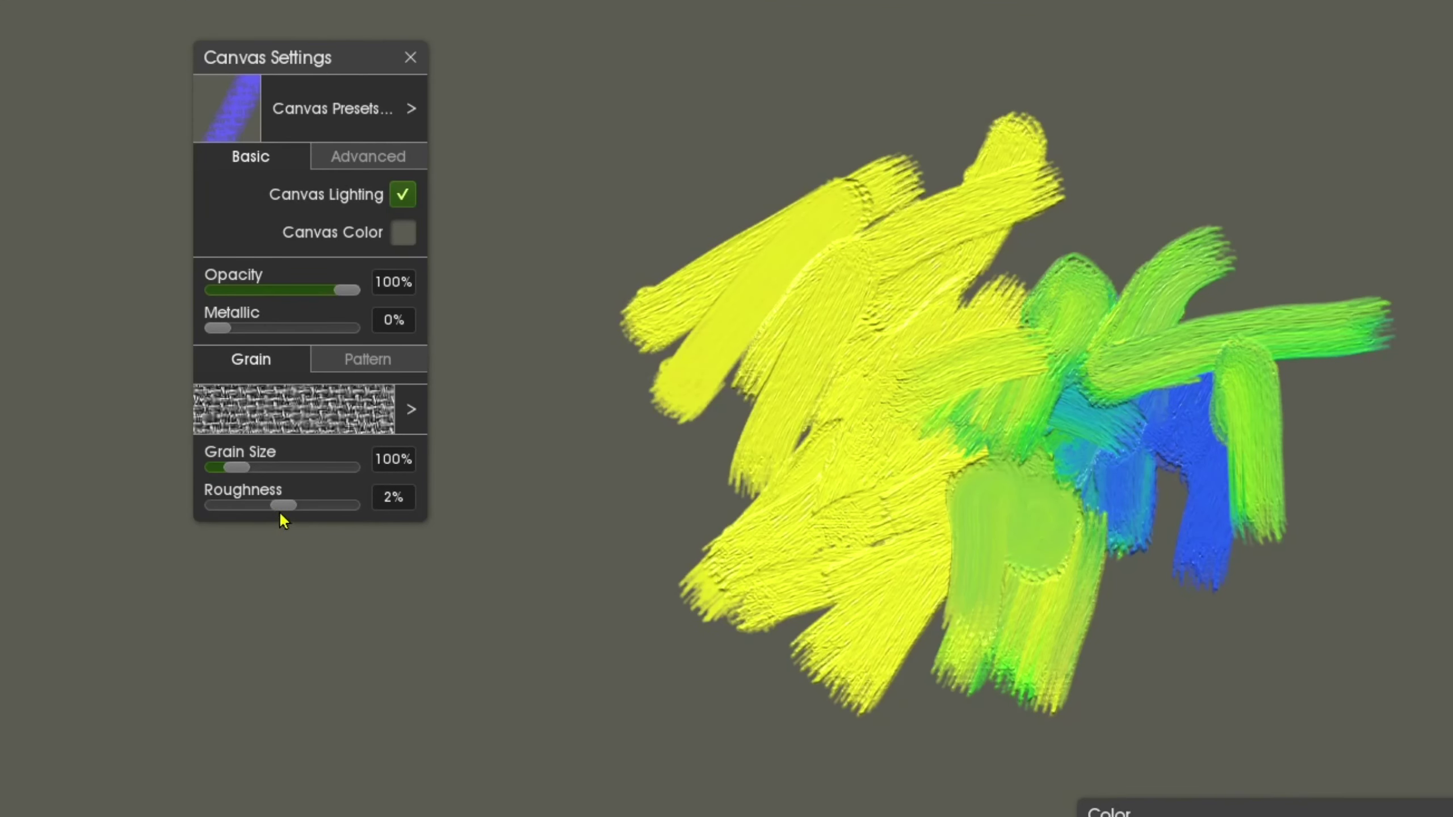
Step: Set the canvas roughness to 100% and paint more yellow strokes above the green patch
{"action": "left_click_drag", "start_coordinate": [285, 507], "coordinate": [358, 508]}
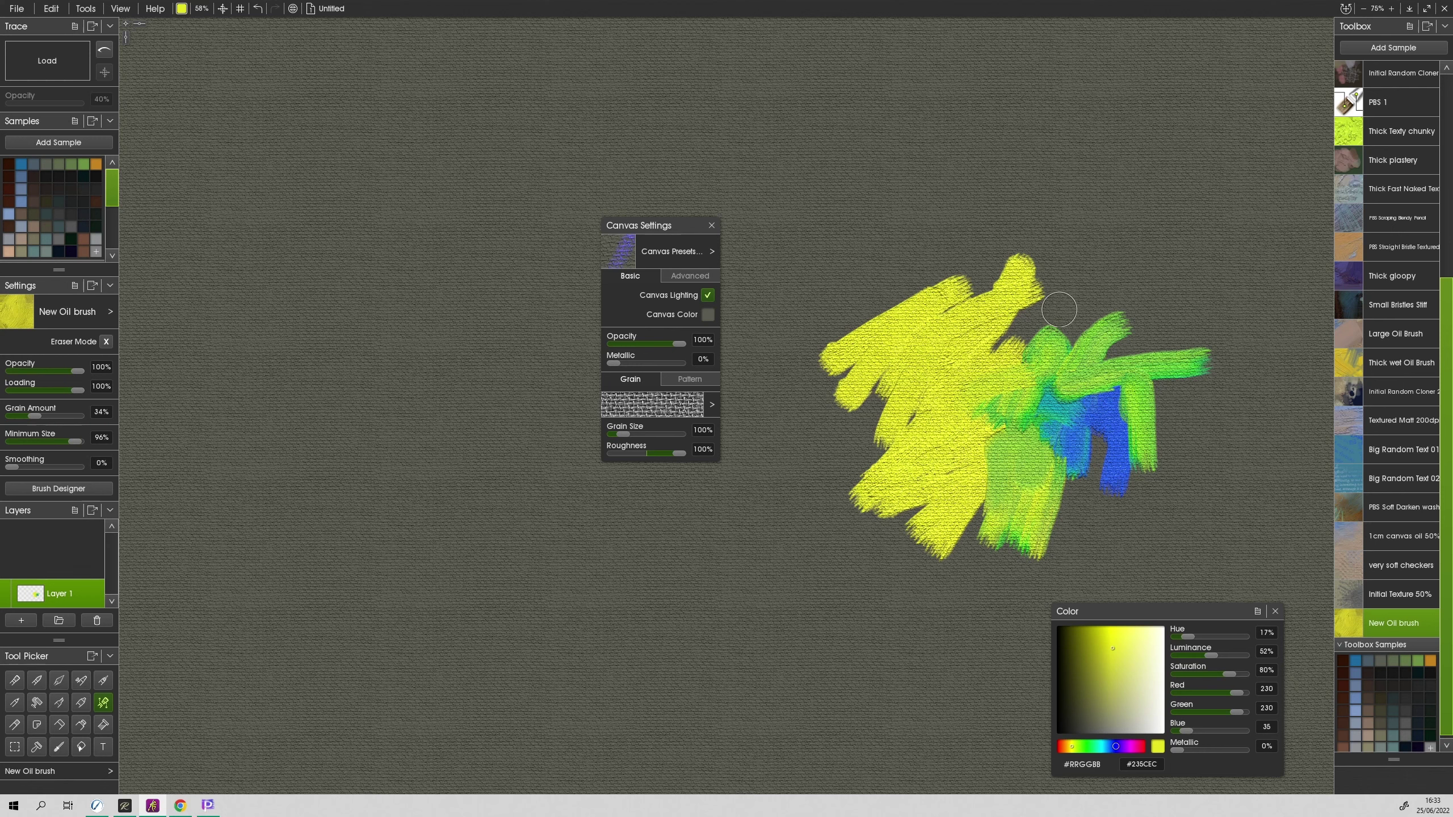
{"action": "mouse_move", "coordinate": [1047, 292]}
{"action": "left_mouse_down"}
{"action": "mouse_move", "coordinate": [1068, 320]}
{"action": "mouse_move", "coordinate": [1034, 354]}
{"action": "mouse_move", "coordinate": [1080, 265]}
{"action": "mouse_move", "coordinate": [1011, 372]}
{"action": "mouse_move", "coordinate": [1042, 288]}
{"action": "mouse_move", "coordinate": [1019, 375]}
{"action": "left_mouse_up"}
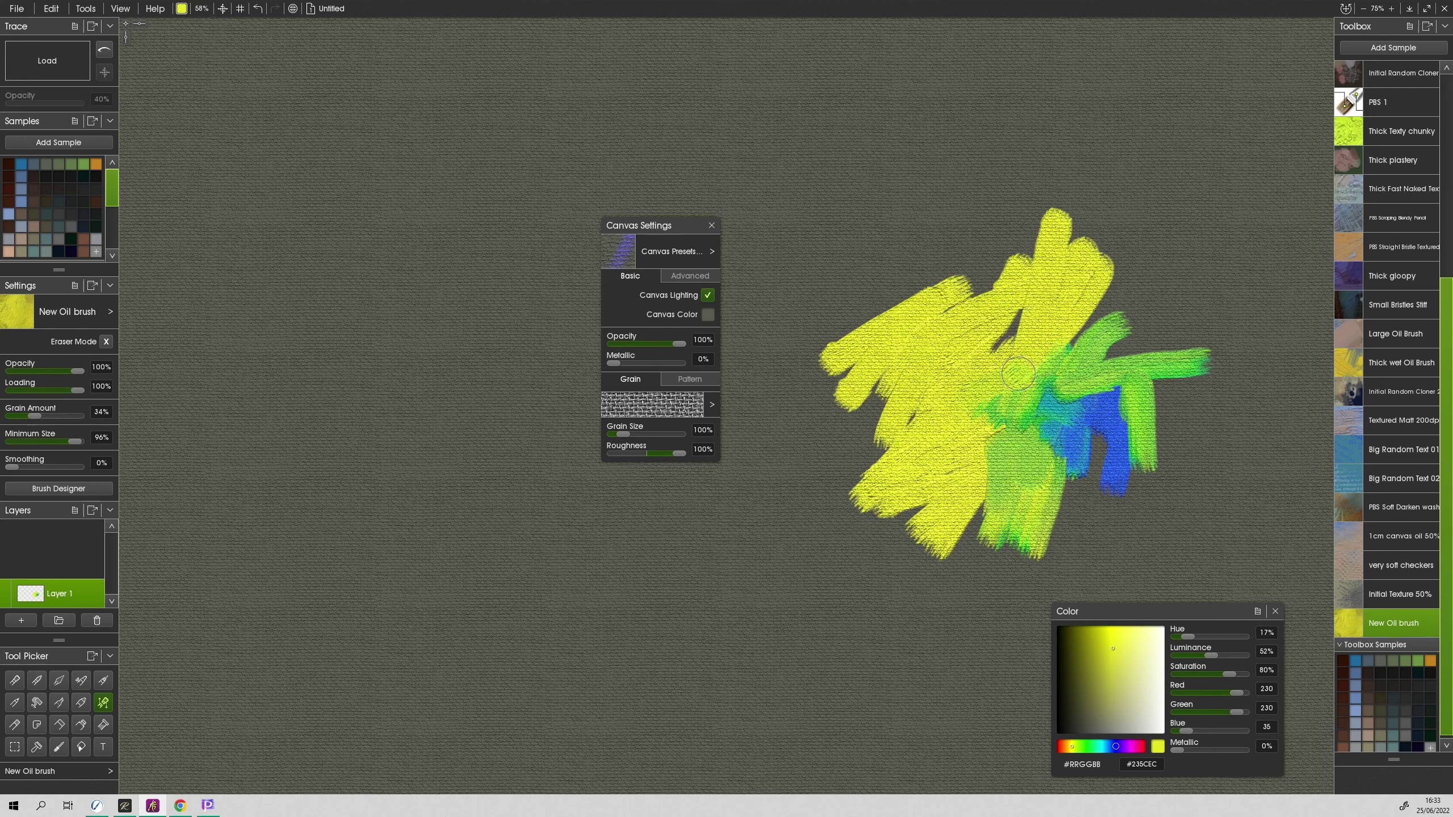
{"action": "mouse_move", "coordinate": [1058, 306]}
{"action": "left_mouse_down"}
{"action": "mouse_move", "coordinate": [1041, 276]}
{"action": "mouse_move", "coordinate": [1030, 324]}
{"action": "mouse_move", "coordinate": [1035, 284]}
{"action": "mouse_move", "coordinate": [1017, 254]}
{"action": "mouse_move", "coordinate": [1090, 256]}
{"action": "left_mouse_up"}
Step: Set the canvas roughness to 56% and minimise ArtRage to return to Corel Painter
{"action": "left_click_drag", "start_coordinate": [678, 456], "coordinate": [662, 464]}
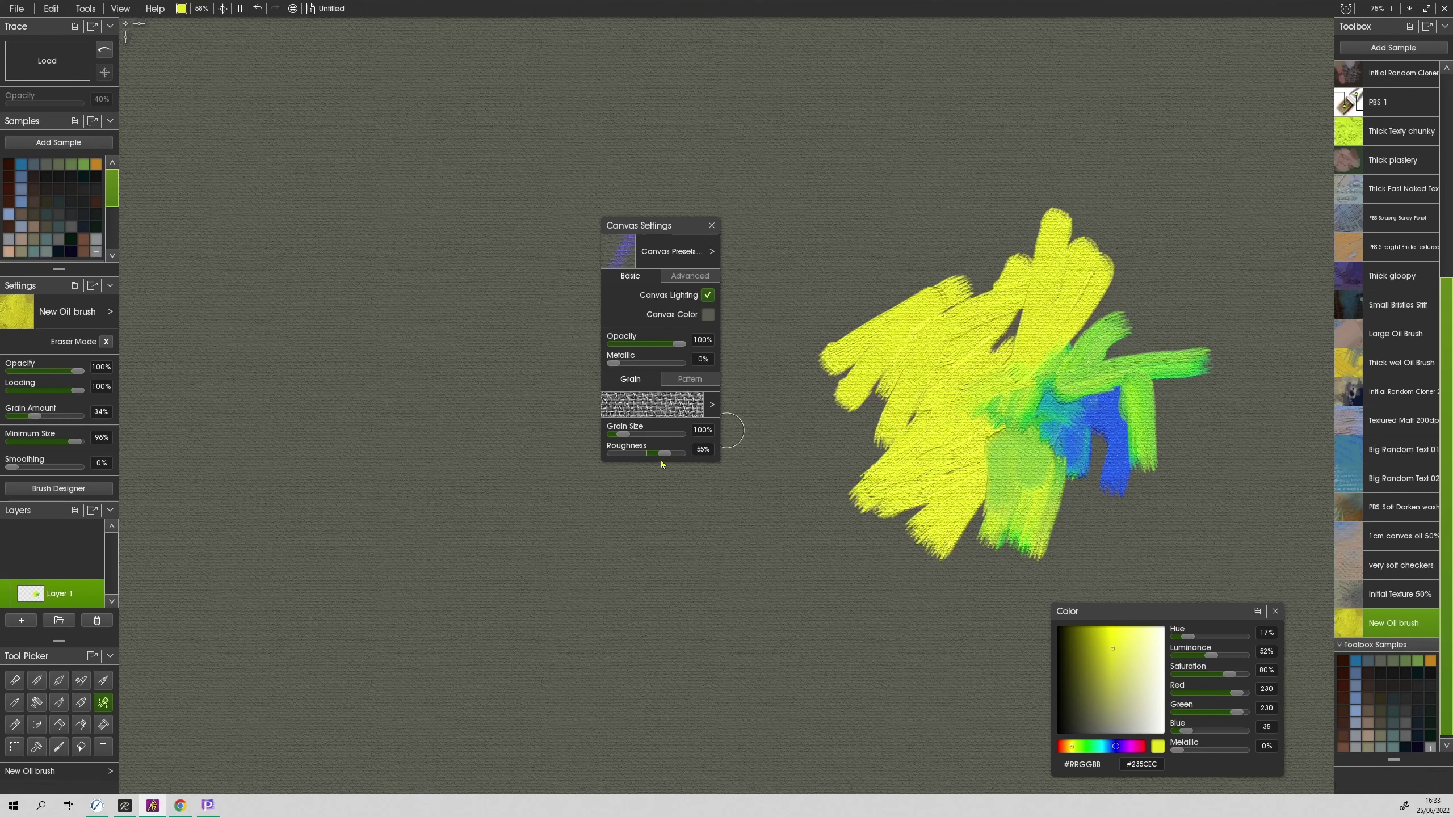
{"action": "left_click", "coordinate": [1409, 17]}
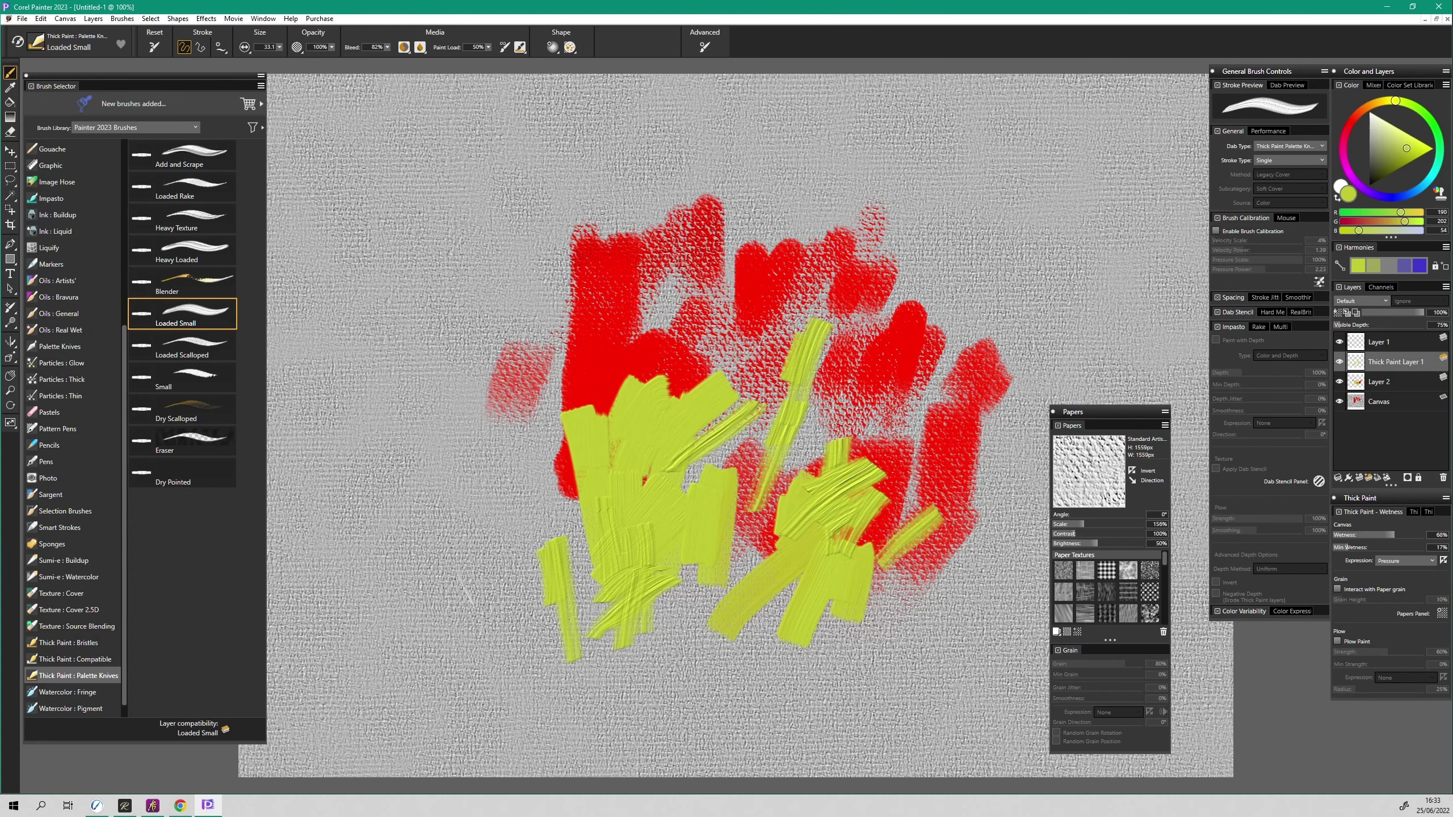
Step: Switch to Realistic Paint Studio and scribble thin black mechanical pencil lines near the middle of the blank paper
{"action": "left_click", "coordinate": [125, 808]}
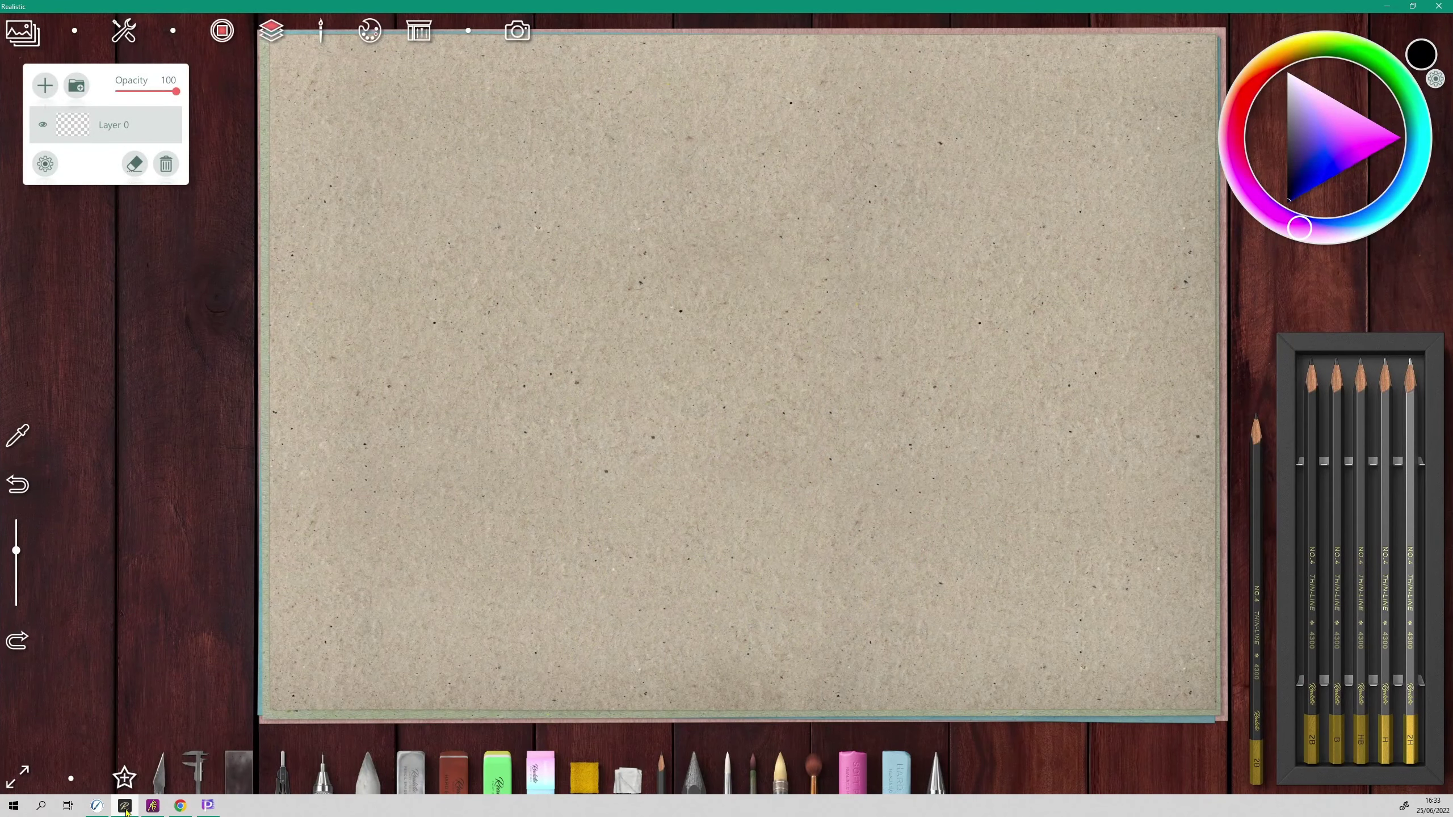
{"action": "left_click", "coordinate": [323, 774]}
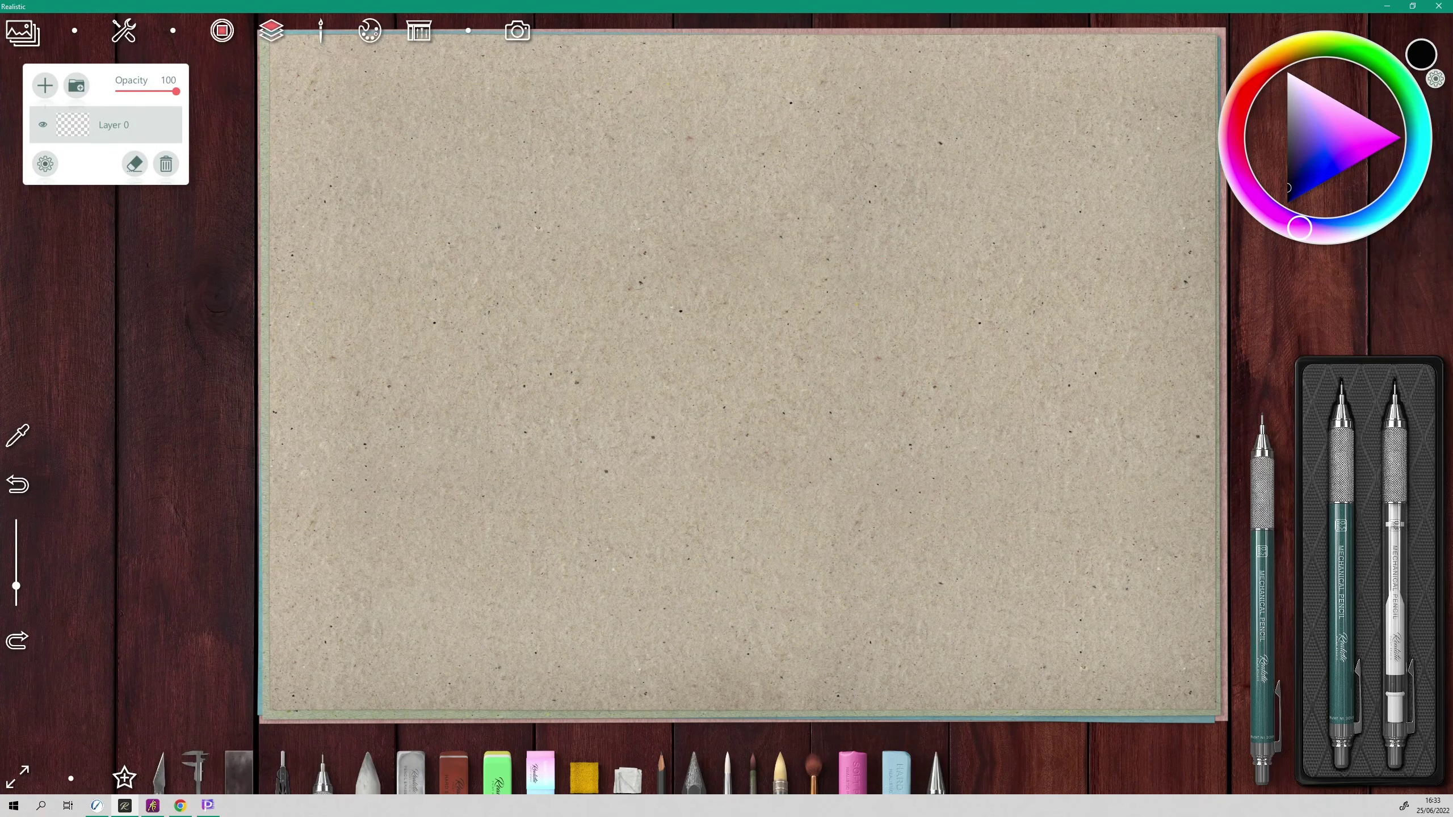
{"action": "left_click_drag", "start_coordinate": [720, 261], "coordinate": [655, 360]}
{"action": "left_click_drag", "start_coordinate": [673, 294], "coordinate": [673, 401]}
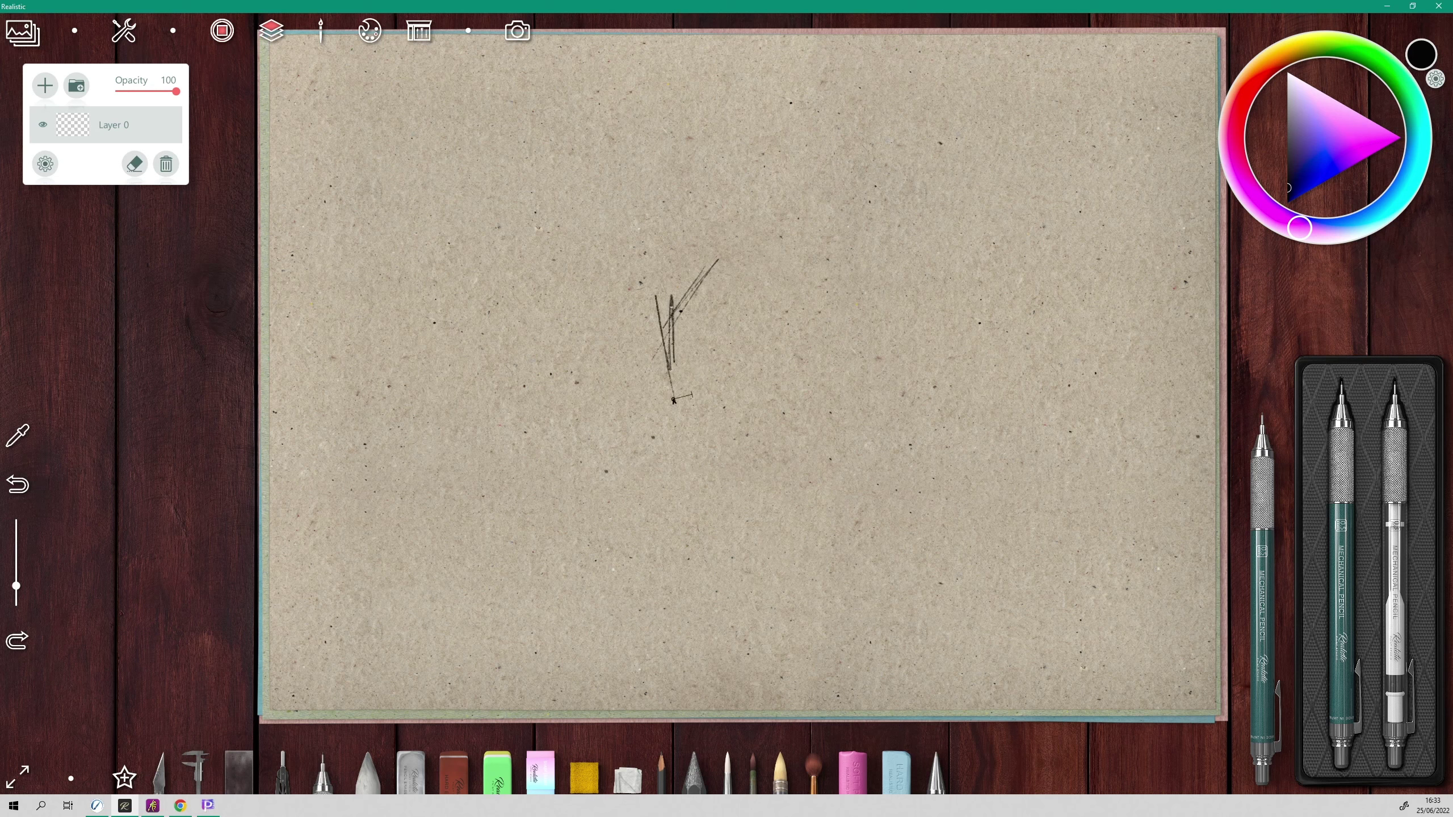
{"action": "mouse_move", "coordinate": [690, 350]}
{"action": "left_mouse_down"}
{"action": "mouse_move", "coordinate": [650, 385]}
{"action": "mouse_move", "coordinate": [710, 383]}
{"action": "mouse_move", "coordinate": [663, 429]}
{"action": "left_mouse_up"}
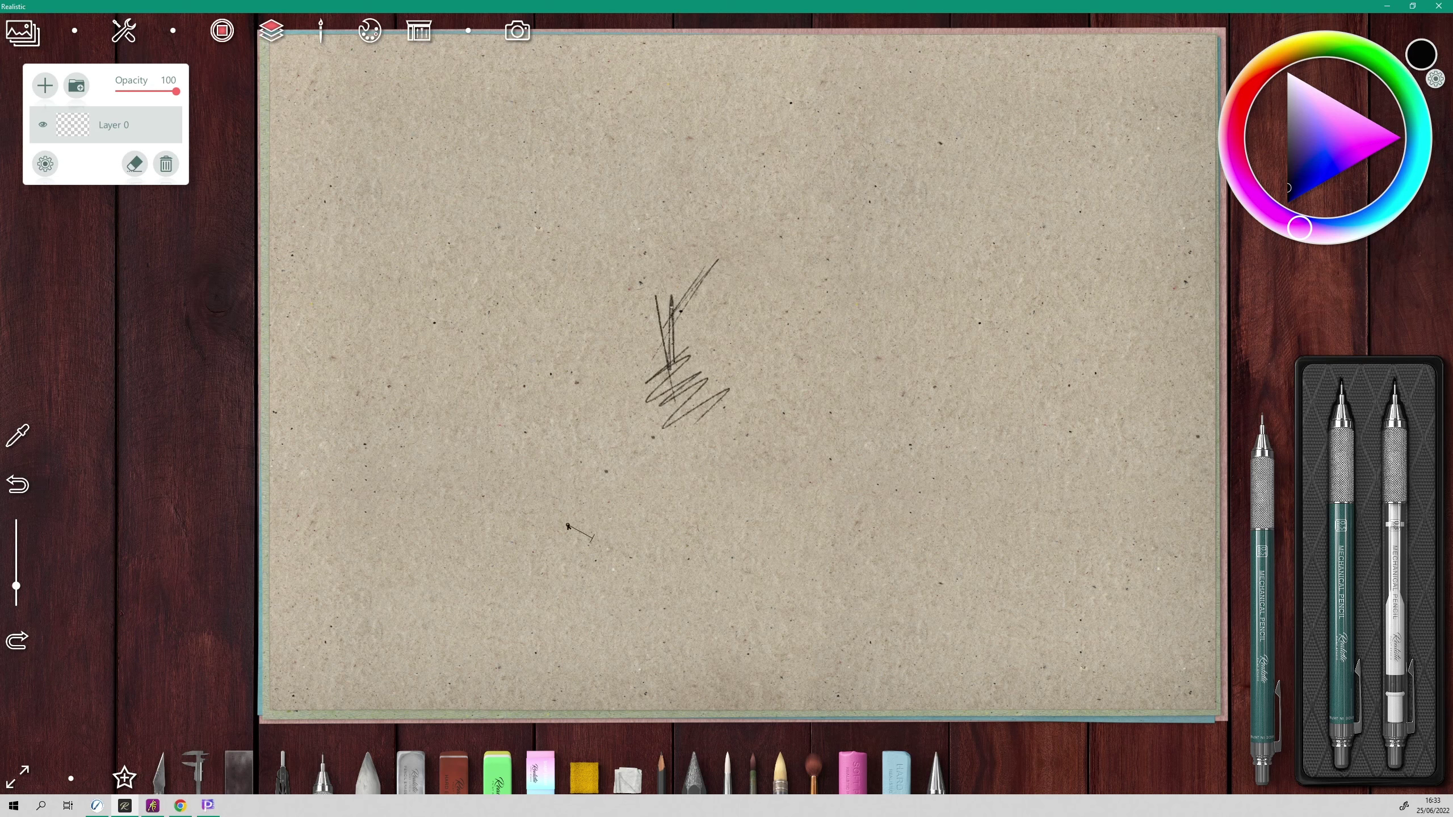
Step: Draw black pencil arcs along the right side of a circular compass guide around the scribble, and remove the guide
{"action": "left_click", "coordinate": [296, 775]}
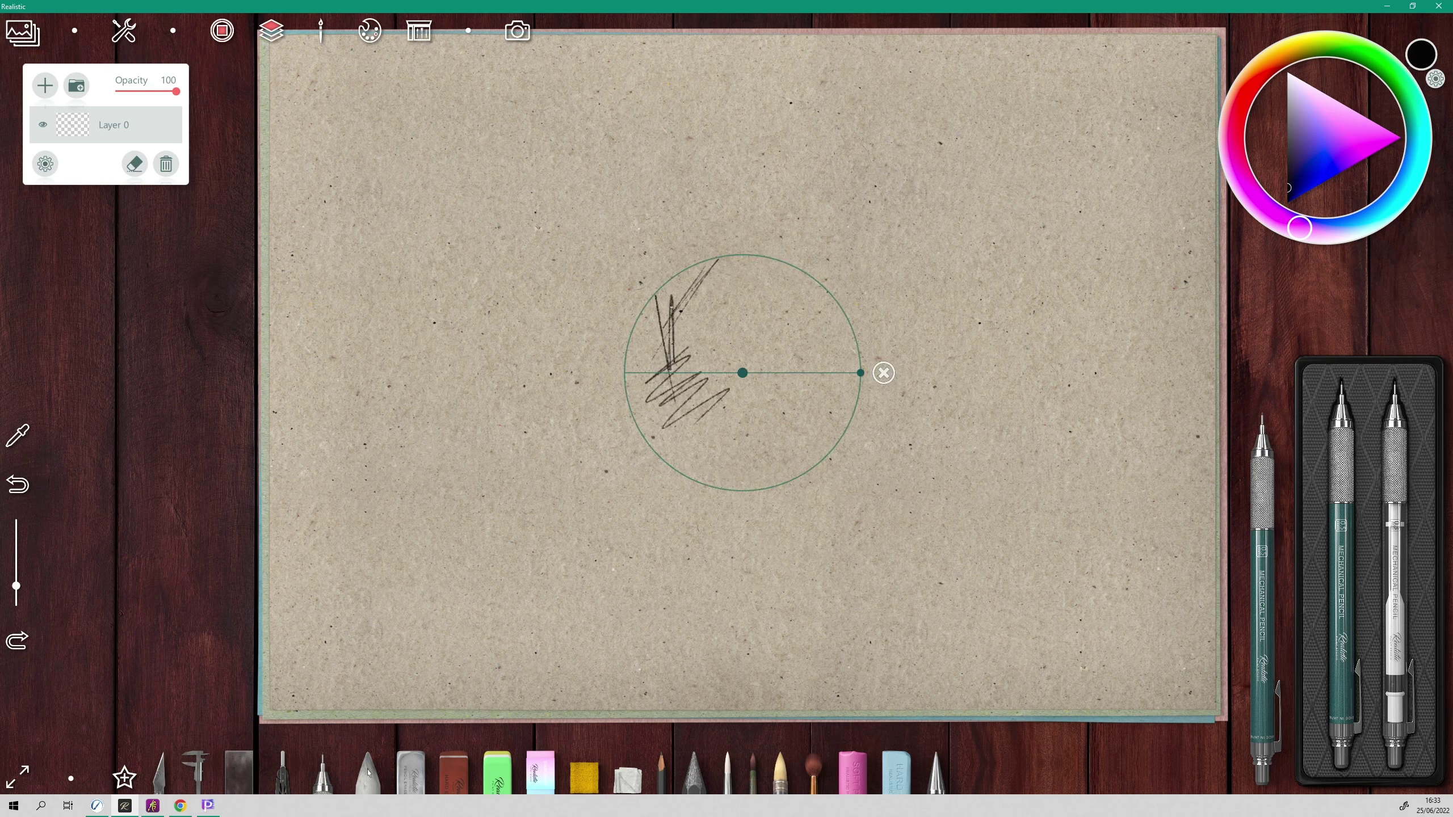
{"action": "left_click", "coordinate": [659, 773]}
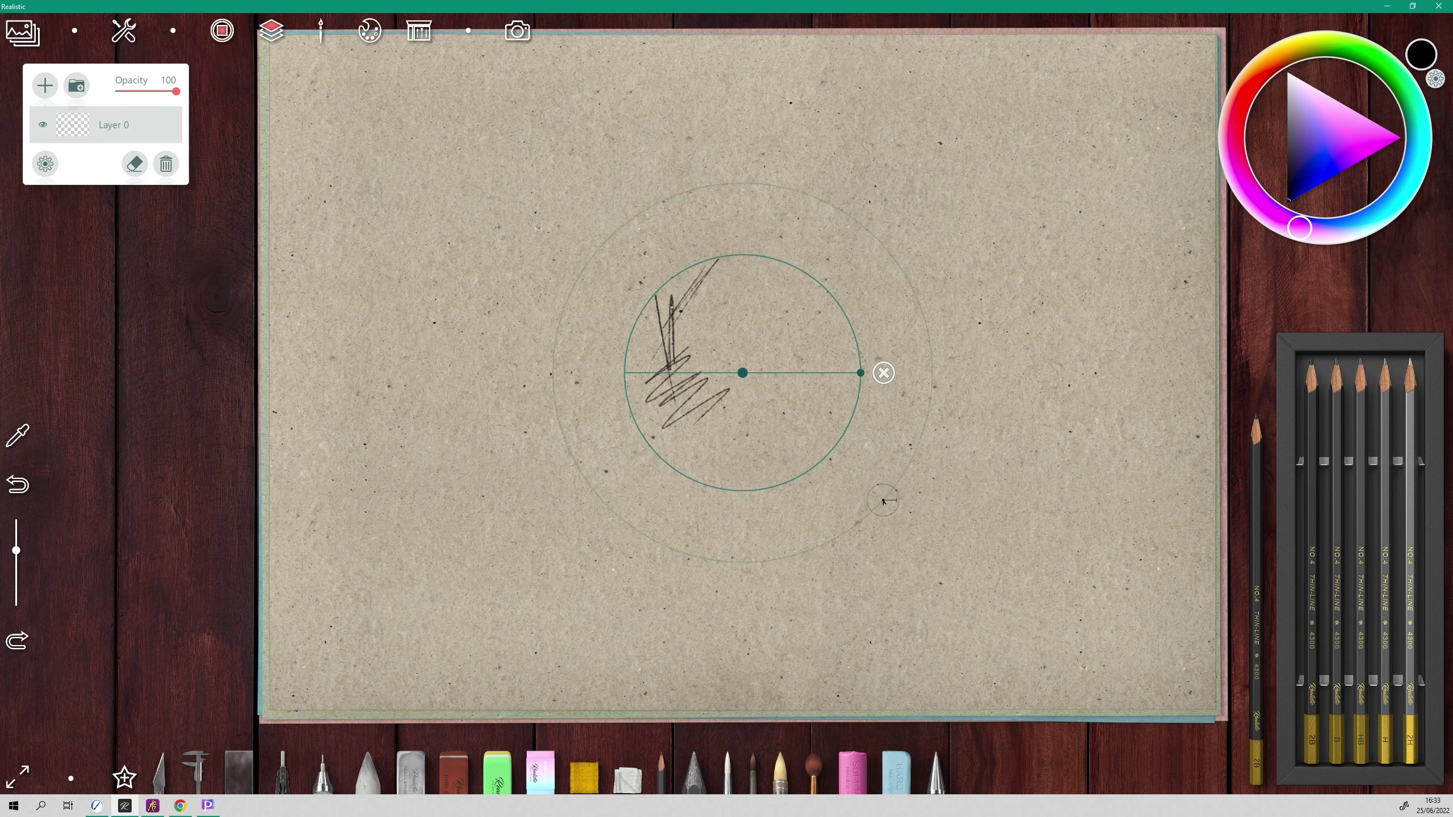
{"action": "mouse_move", "coordinate": [884, 501]}
{"action": "left_mouse_down"}
{"action": "mouse_move", "coordinate": [936, 393]}
{"action": "mouse_move", "coordinate": [824, 208]}
{"action": "mouse_move", "coordinate": [753, 190]}
{"action": "left_mouse_up"}
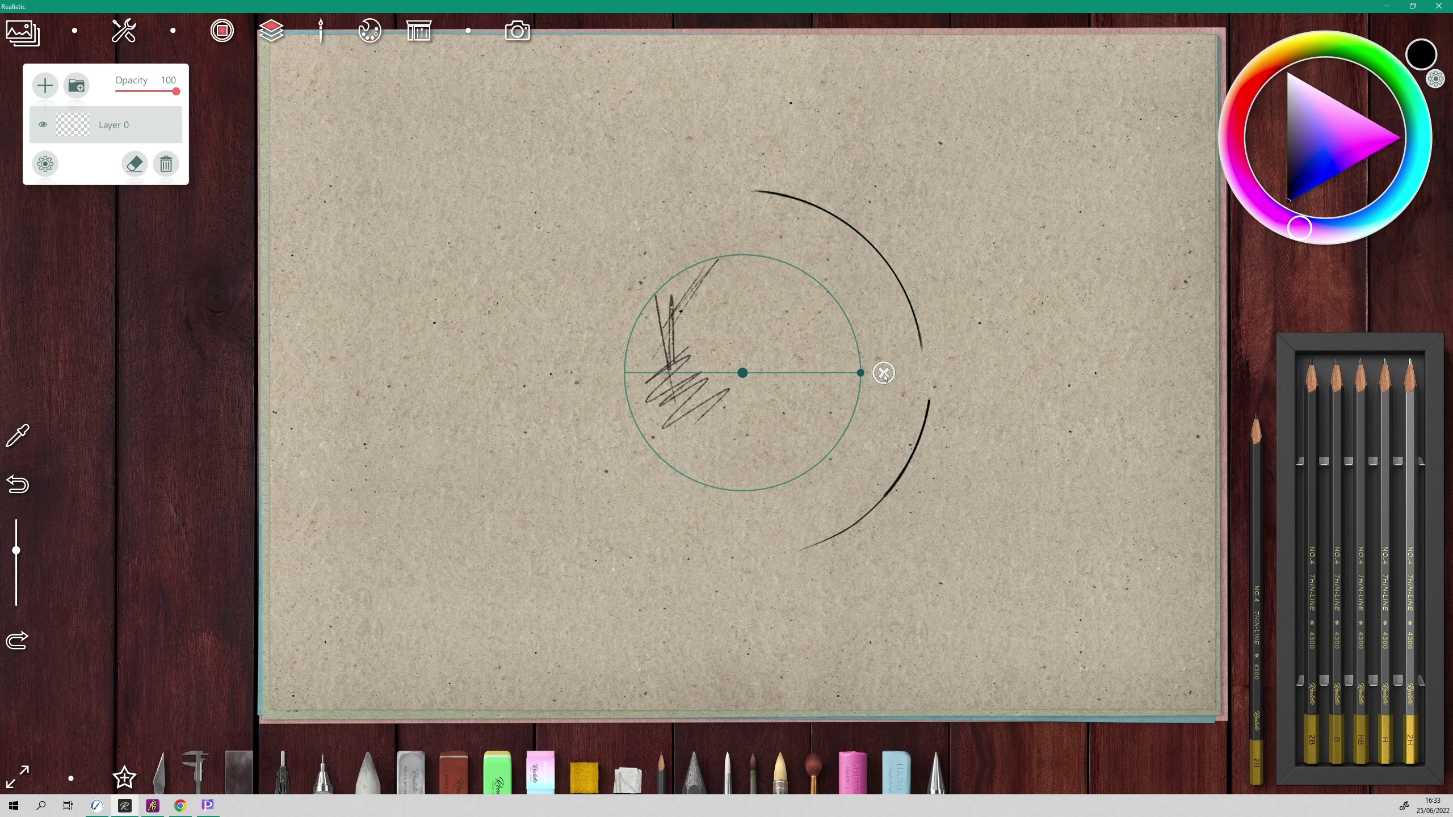
{"action": "left_click", "coordinate": [884, 373]}
Step: Shade dark diagonal pencil strokes inside the arcs, plus a broad soft stroke towards the lower left of the paper
{"action": "mouse_move", "coordinate": [723, 308]}
{"action": "left_mouse_down"}
{"action": "mouse_move", "coordinate": [767, 286]}
{"action": "mouse_move", "coordinate": [704, 371]}
{"action": "left_mouse_up"}
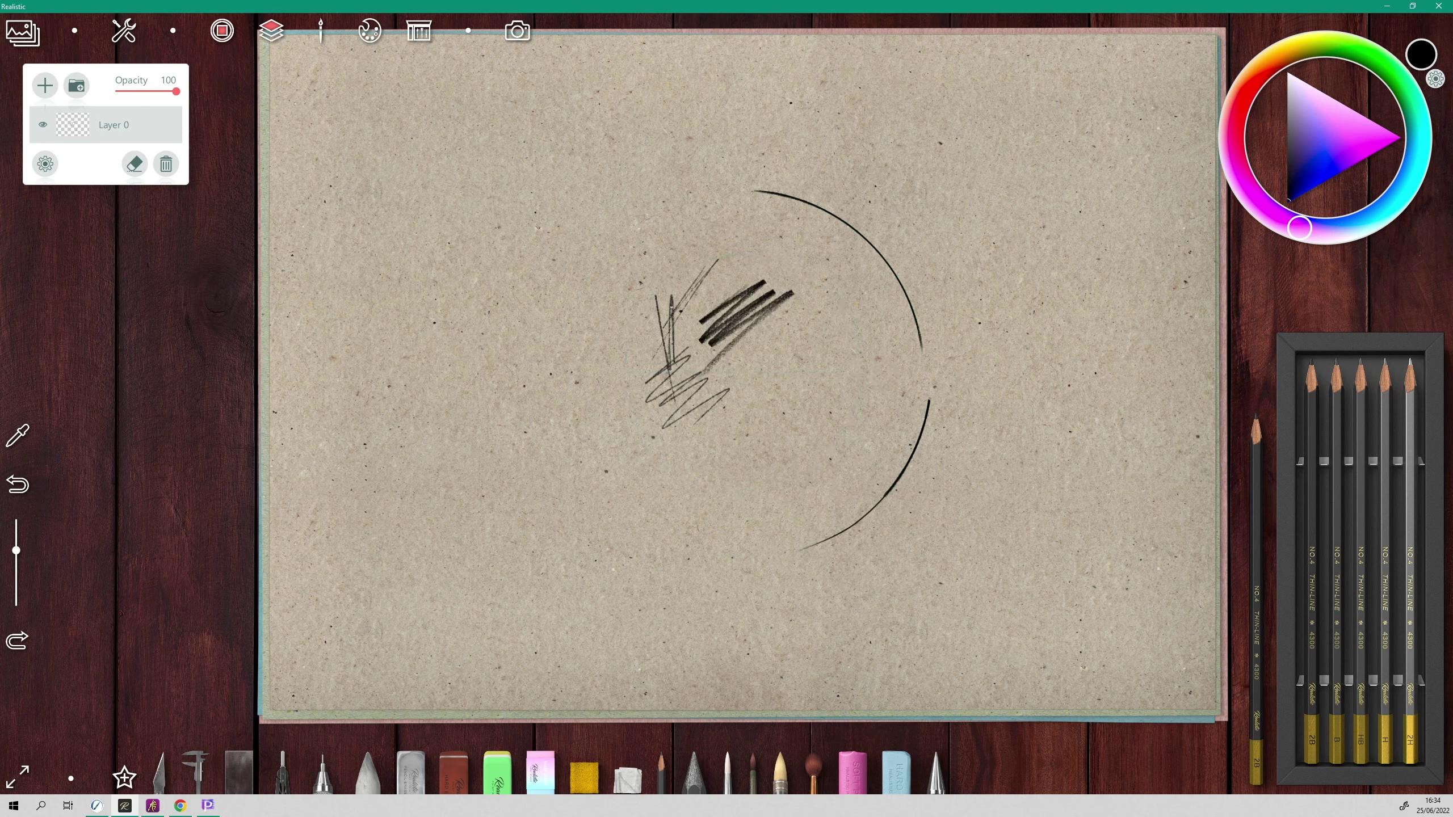
{"action": "left_click_drag", "start_coordinate": [818, 283], "coordinate": [754, 389]}
{"action": "left_click_drag", "start_coordinate": [834, 309], "coordinate": [776, 407]}
{"action": "left_click_drag", "start_coordinate": [823, 320], "coordinate": [781, 450]}
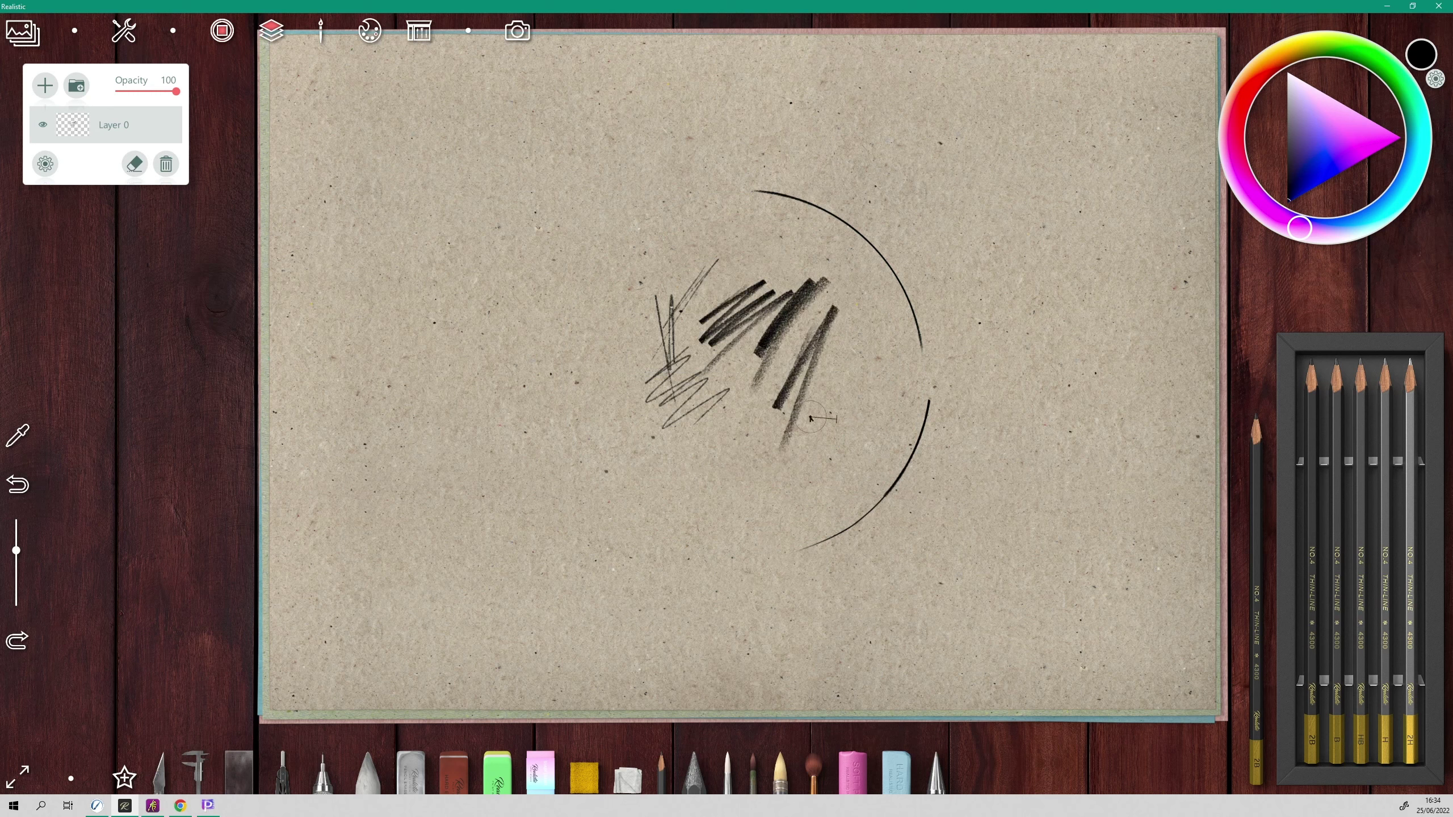
{"action": "mouse_move", "coordinate": [838, 392]}
{"action": "left_mouse_down"}
{"action": "mouse_move", "coordinate": [841, 278]}
{"action": "mouse_move", "coordinate": [882, 483]}
{"action": "mouse_move", "coordinate": [823, 465]}
{"action": "left_mouse_up"}
{"action": "mouse_move", "coordinate": [896, 383]}
{"action": "left_mouse_down"}
{"action": "mouse_move", "coordinate": [816, 444]}
{"action": "mouse_move", "coordinate": [744, 464]}
{"action": "mouse_move", "coordinate": [652, 535]}
{"action": "left_mouse_up"}
Step: Select the graphite stick and draw broad dark strokes across the centre and right of the paper
{"action": "left_click", "coordinate": [694, 772]}
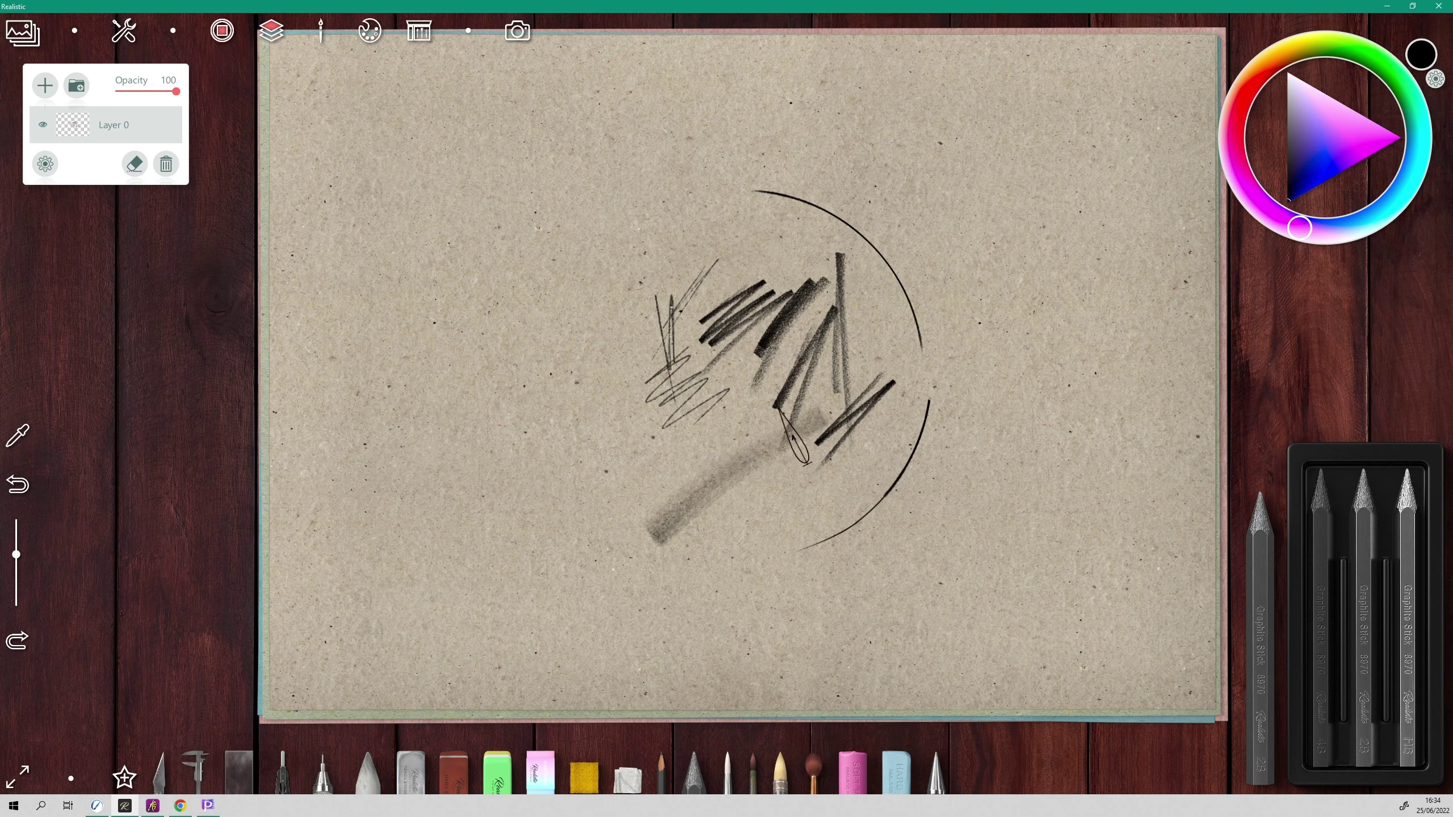
{"action": "left_click_drag", "start_coordinate": [744, 492], "coordinate": [792, 527]}
{"action": "left_click_drag", "start_coordinate": [779, 315], "coordinate": [842, 528]}
{"action": "left_click_drag", "start_coordinate": [916, 498], "coordinate": [818, 552]}
{"action": "left_click_drag", "start_coordinate": [966, 506], "coordinate": [804, 586]}
{"action": "left_click_drag", "start_coordinate": [1021, 394], "coordinate": [941, 572]}
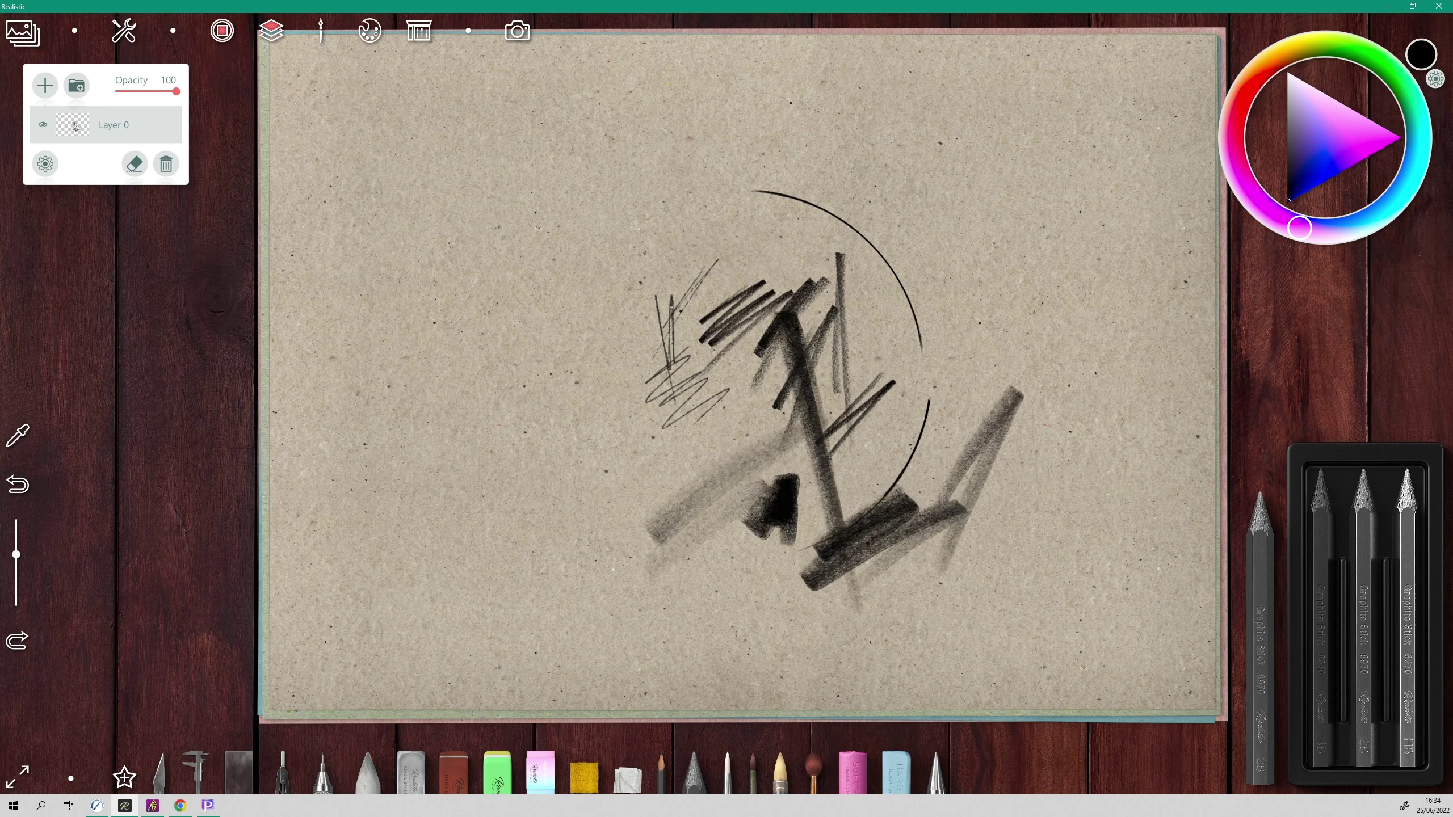
{"action": "left_click_drag", "start_coordinate": [967, 398], "coordinate": [1036, 342]}
{"action": "left_click_drag", "start_coordinate": [1019, 260], "coordinate": [949, 331]}
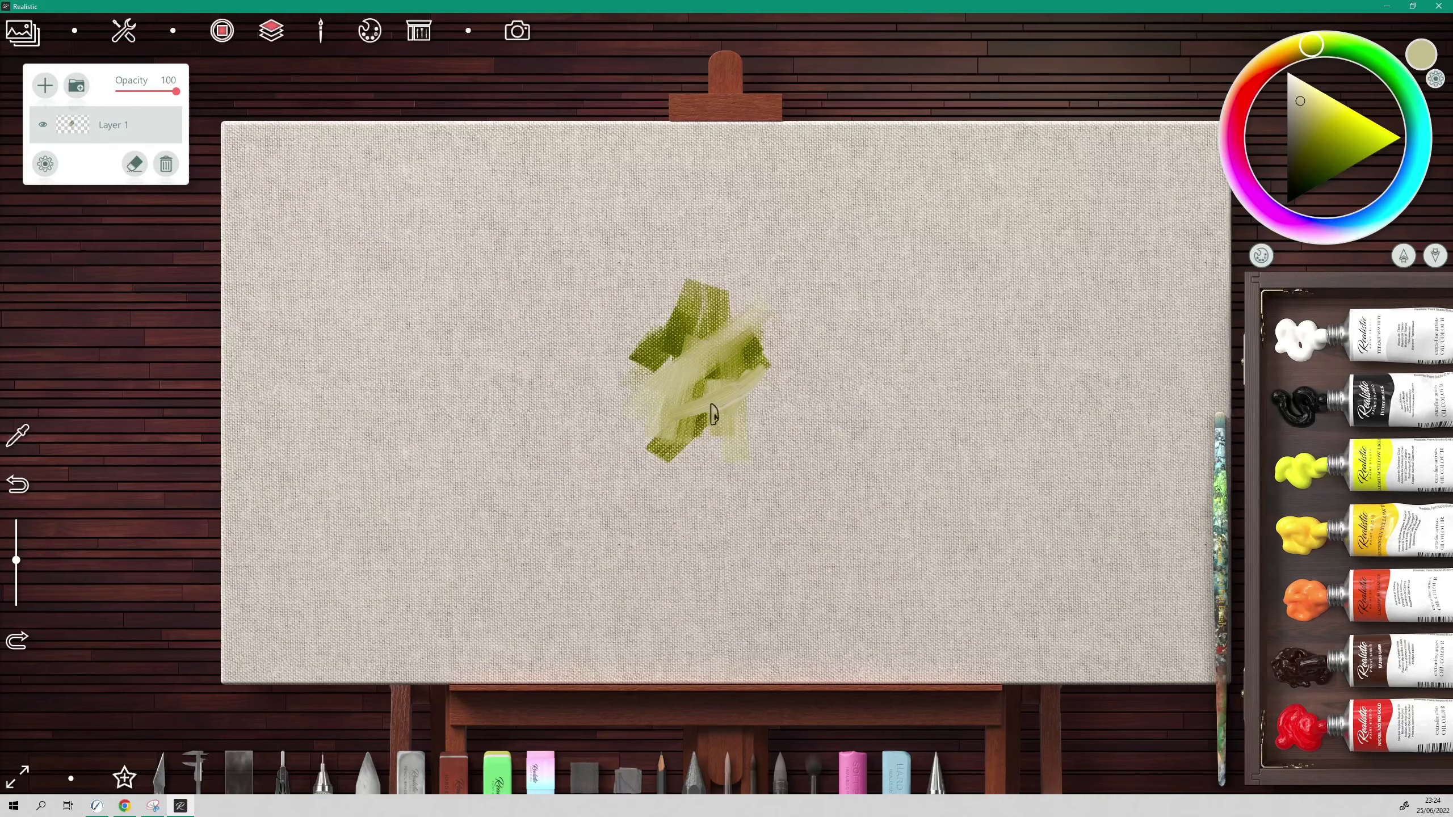
Step: Paint pale olive strokes over the green patch on the canvas, and add brighter and deeper yellow-green strokes among them
{"action": "mouse_move", "coordinate": [715, 401]}
{"action": "left_mouse_down"}
{"action": "mouse_move", "coordinate": [663, 435]}
{"action": "mouse_move", "coordinate": [710, 378]}
{"action": "mouse_move", "coordinate": [666, 453]}
{"action": "mouse_move", "coordinate": [703, 461]}
{"action": "mouse_move", "coordinate": [710, 495]}
{"action": "left_mouse_up"}
{"action": "left_click", "coordinate": [1335, 115]}
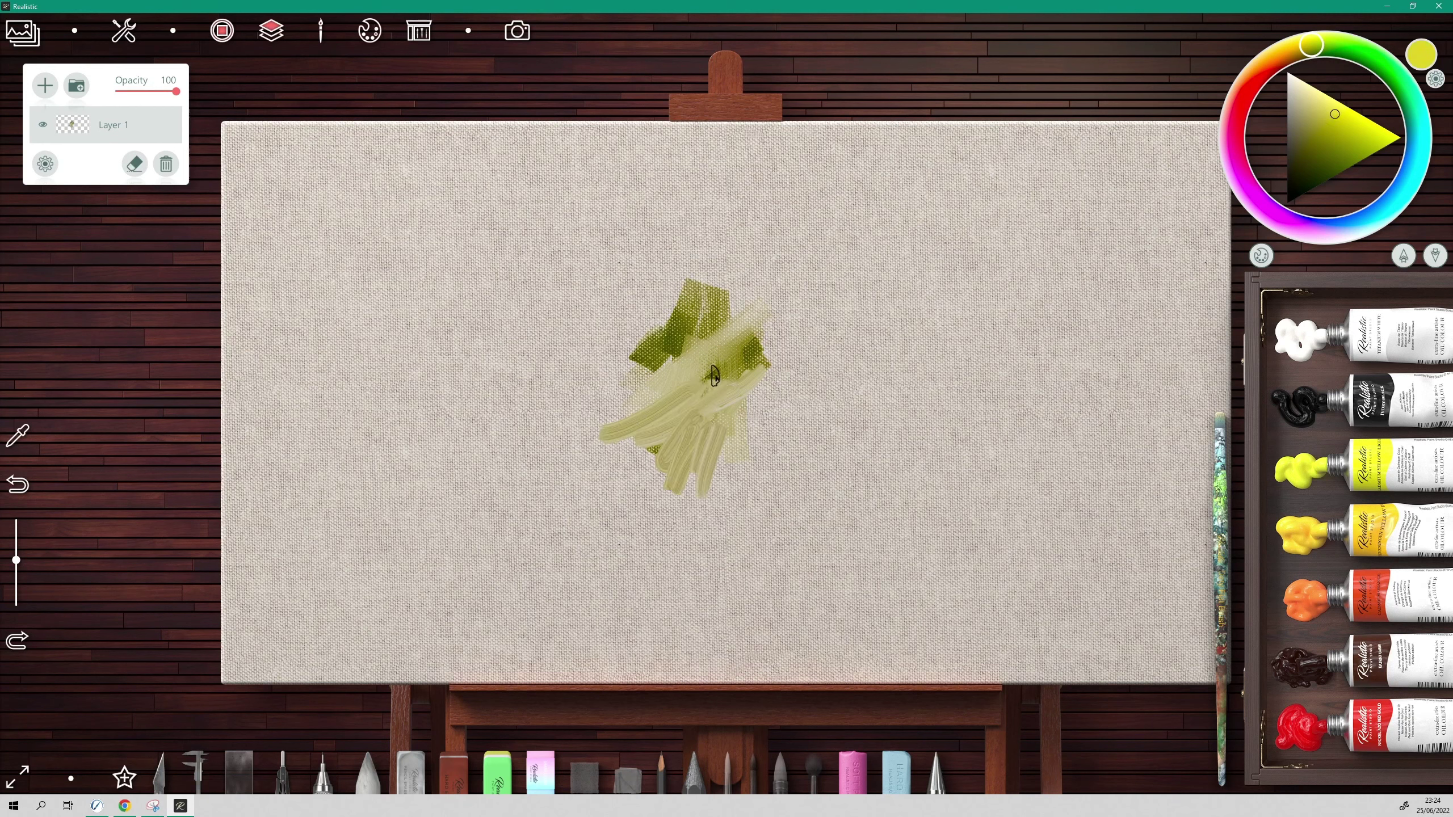
{"action": "mouse_move", "coordinate": [714, 376]}
{"action": "left_mouse_down"}
{"action": "mouse_move", "coordinate": [670, 463]}
{"action": "mouse_move", "coordinate": [713, 431]}
{"action": "mouse_move", "coordinate": [653, 470]}
{"action": "mouse_move", "coordinate": [672, 444]}
{"action": "mouse_move", "coordinate": [590, 455]}
{"action": "mouse_move", "coordinate": [664, 439]}
{"action": "mouse_move", "coordinate": [669, 424]}
{"action": "mouse_move", "coordinate": [630, 442]}
{"action": "mouse_move", "coordinate": [630, 406]}
{"action": "mouse_move", "coordinate": [632, 459]}
{"action": "mouse_move", "coordinate": [649, 340]}
{"action": "mouse_move", "coordinate": [647, 417]}
{"action": "mouse_move", "coordinate": [638, 390]}
{"action": "mouse_move", "coordinate": [584, 439]}
{"action": "mouse_move", "coordinate": [689, 421]}
{"action": "mouse_move", "coordinate": [650, 455]}
{"action": "left_mouse_up"}
{"action": "left_click", "coordinate": [1354, 132]}
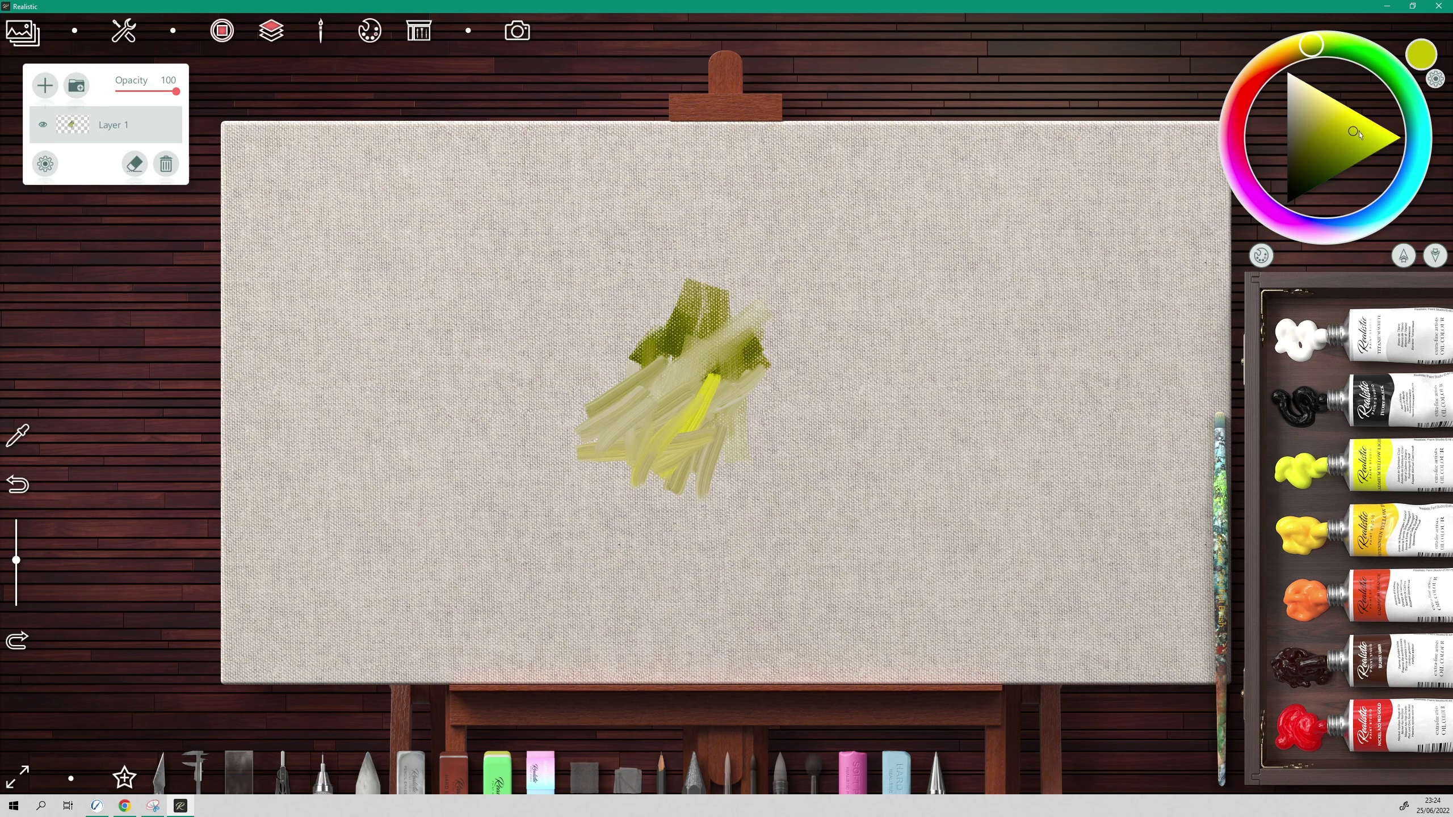
{"action": "mouse_move", "coordinate": [694, 380]}
{"action": "left_mouse_down"}
{"action": "mouse_move", "coordinate": [560, 430]}
{"action": "mouse_move", "coordinate": [621, 423]}
{"action": "mouse_move", "coordinate": [637, 437]}
{"action": "mouse_move", "coordinate": [594, 503]}
{"action": "mouse_move", "coordinate": [651, 444]}
{"action": "mouse_move", "coordinate": [621, 506]}
{"action": "left_mouse_up"}
{"action": "mouse_move", "coordinate": [698, 457]}
{"action": "left_mouse_down"}
{"action": "mouse_move", "coordinate": [642, 493]}
{"action": "mouse_move", "coordinate": [720, 437]}
{"action": "mouse_move", "coordinate": [684, 431]}
{"action": "mouse_move", "coordinate": [747, 375]}
{"action": "mouse_move", "coordinate": [746, 428]}
{"action": "left_mouse_up"}
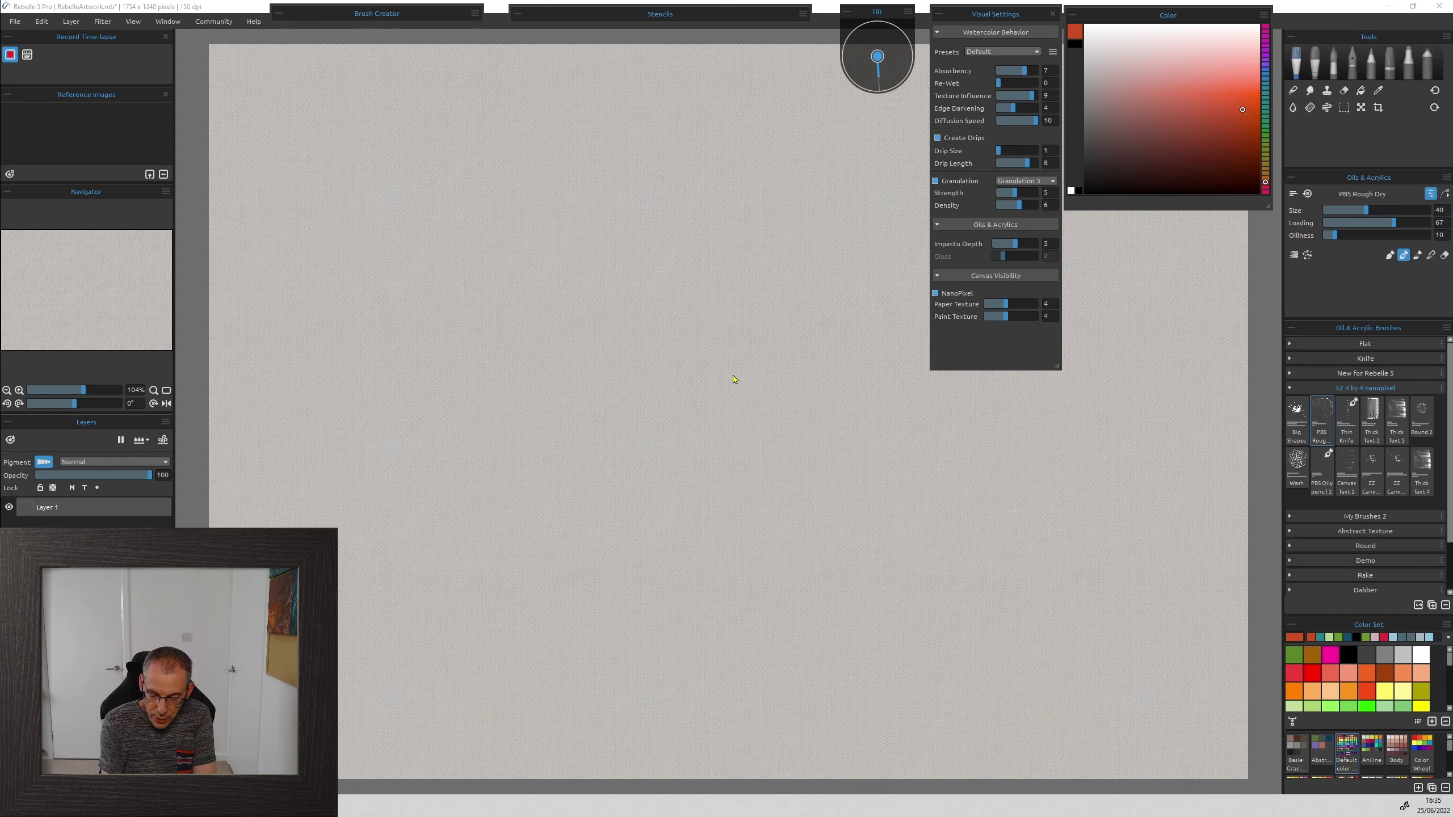
Step: Switch to Rebelle 5 Pro and paint red-orange PBS Rough Dry strokes across the middle of the blank canvas
{"action": "mouse_move", "coordinate": [723, 338]}
{"action": "left_mouse_down"}
{"action": "mouse_move", "coordinate": [700, 377]}
{"action": "mouse_move", "coordinate": [734, 358]}
{"action": "mouse_move", "coordinate": [702, 410]}
{"action": "mouse_move", "coordinate": [711, 419]}
{"action": "mouse_move", "coordinate": [632, 457]}
{"action": "mouse_move", "coordinate": [663, 448]}
{"action": "mouse_move", "coordinate": [587, 547]}
{"action": "mouse_move", "coordinate": [569, 521]}
{"action": "mouse_move", "coordinate": [571, 363]}
{"action": "mouse_move", "coordinate": [547, 487]}
{"action": "left_mouse_up"}
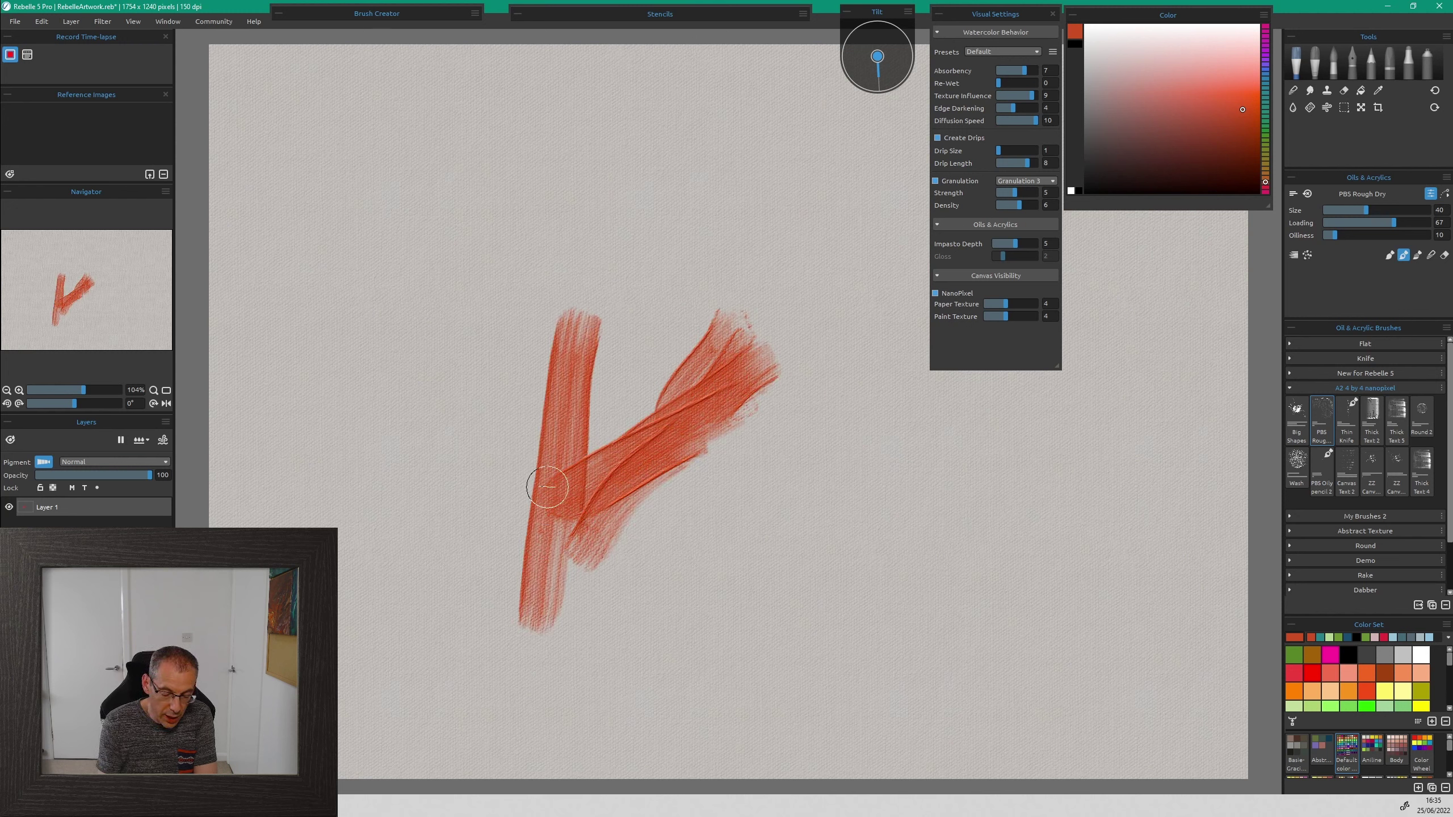
{"action": "left_click_drag", "start_coordinate": [766, 416], "coordinate": [746, 500]}
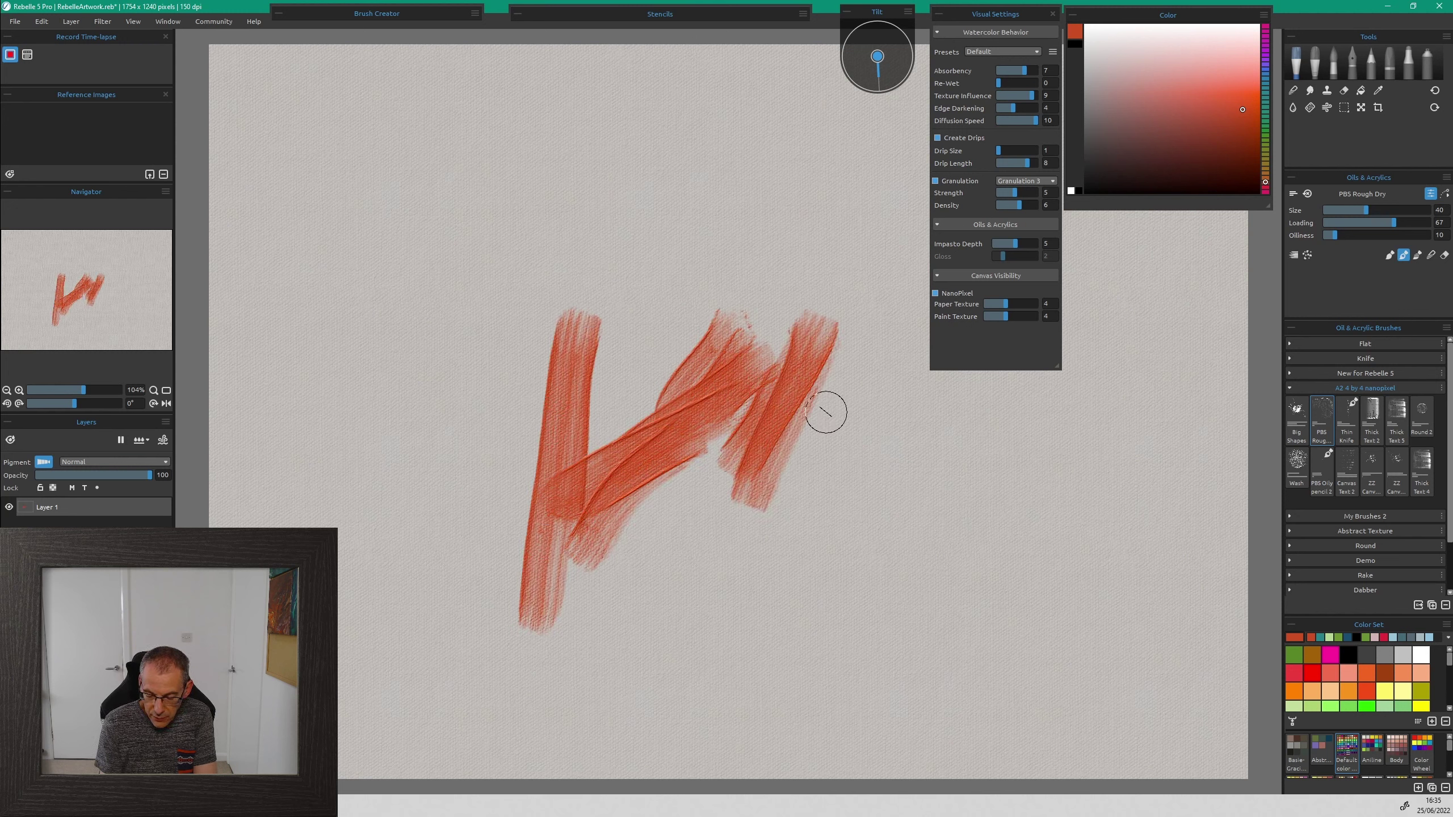
{"action": "left_click_drag", "start_coordinate": [825, 412], "coordinate": [746, 509]}
Step: Paint dark ochre and brighter golden yellow strokes over the right end of the red strokes
{"action": "left_click", "coordinate": [1265, 163]}
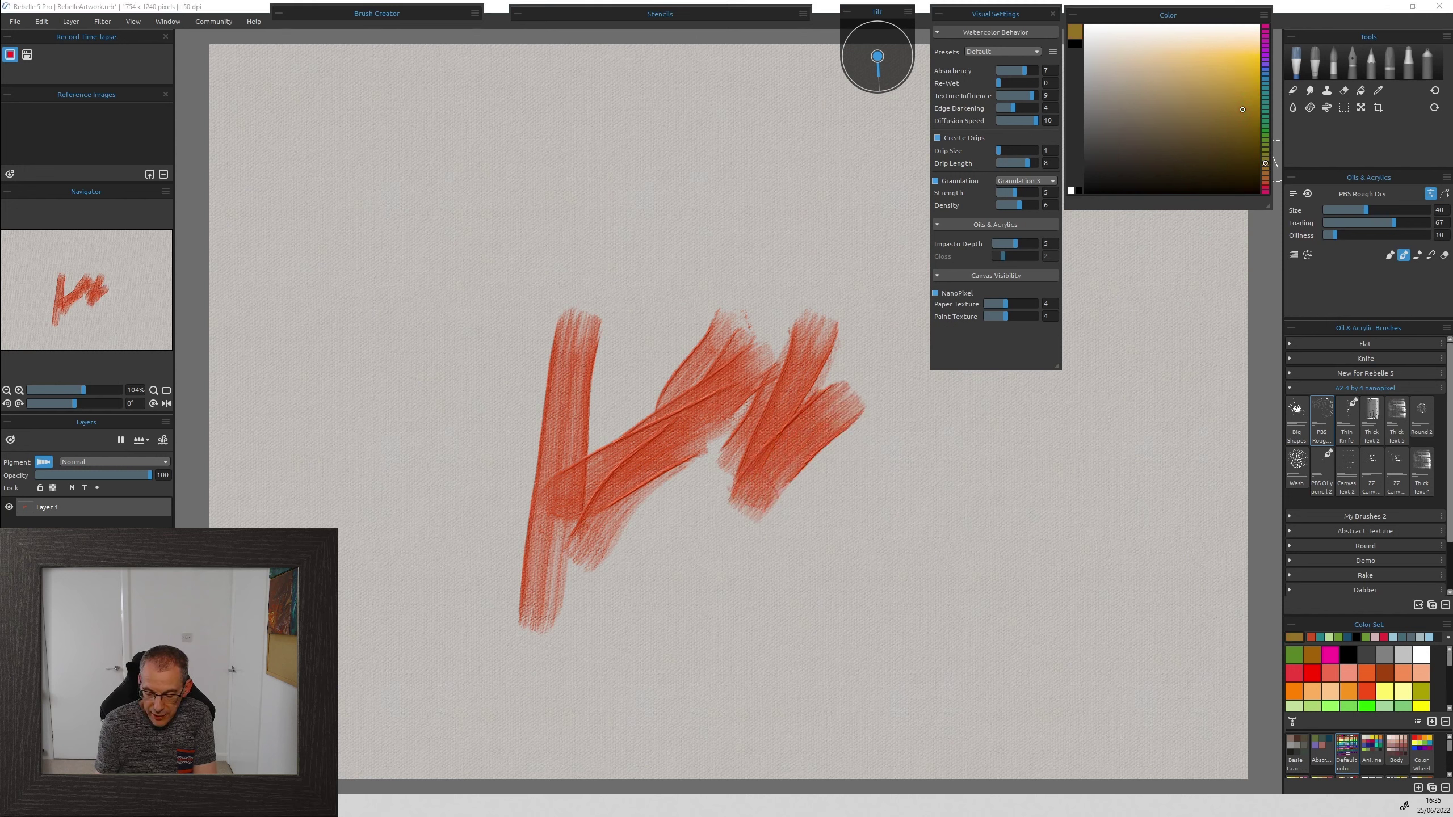
{"action": "left_click_drag", "start_coordinate": [863, 292], "coordinate": [790, 489]}
{"action": "left_click_drag", "start_coordinate": [907, 392], "coordinate": [807, 458]}
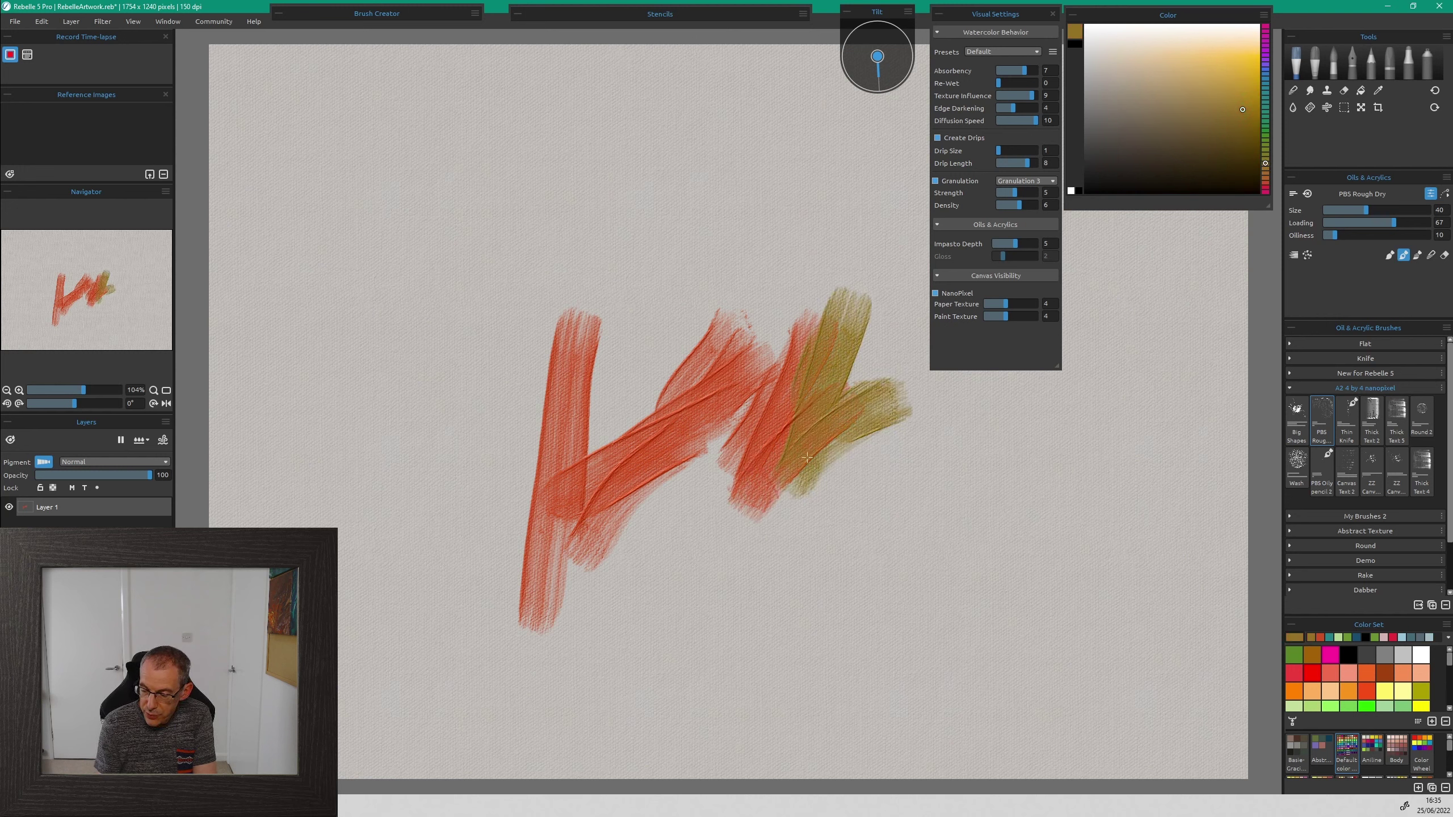
{"action": "left_click", "coordinate": [1247, 73]}
{"action": "mouse_move", "coordinate": [781, 401]}
{"action": "left_mouse_down"}
{"action": "mouse_move", "coordinate": [770, 438]}
{"action": "mouse_move", "coordinate": [792, 483]}
{"action": "mouse_move", "coordinate": [801, 474]}
{"action": "mouse_move", "coordinate": [718, 575]}
{"action": "left_mouse_up"}
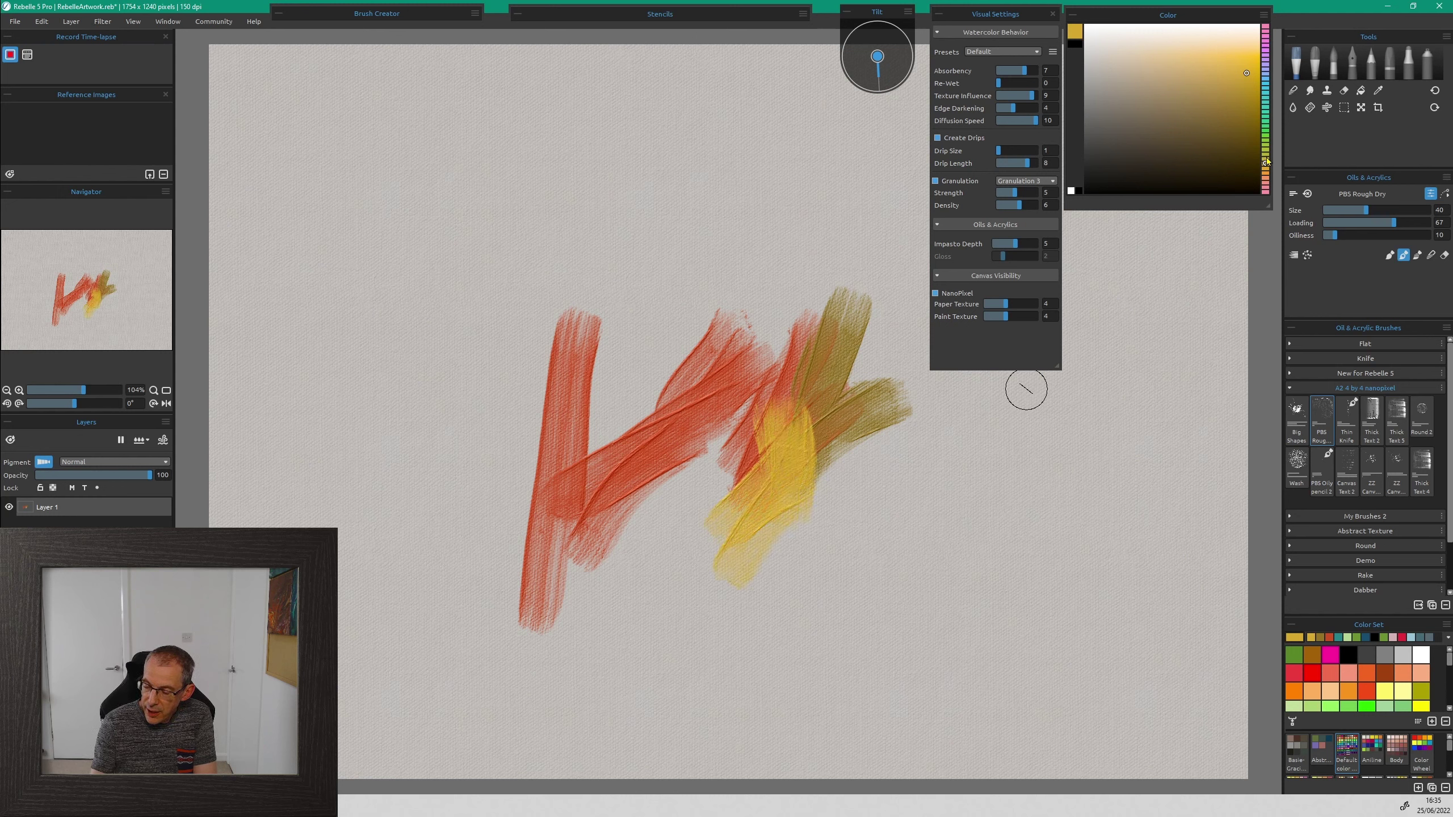
Step: Paint a bright yellow patch to the right of the ochre strokes and overlap its right side with cyan strokes
{"action": "left_click_drag", "start_coordinate": [1266, 161], "coordinate": [1265, 153]}
{"action": "left_click", "coordinate": [1251, 54]}
{"action": "mouse_move", "coordinate": [915, 441]}
{"action": "left_mouse_down"}
{"action": "mouse_move", "coordinate": [906, 487]}
{"action": "mouse_move", "coordinate": [950, 538]}
{"action": "mouse_move", "coordinate": [1013, 447]}
{"action": "mouse_move", "coordinate": [982, 568]}
{"action": "left_mouse_up"}
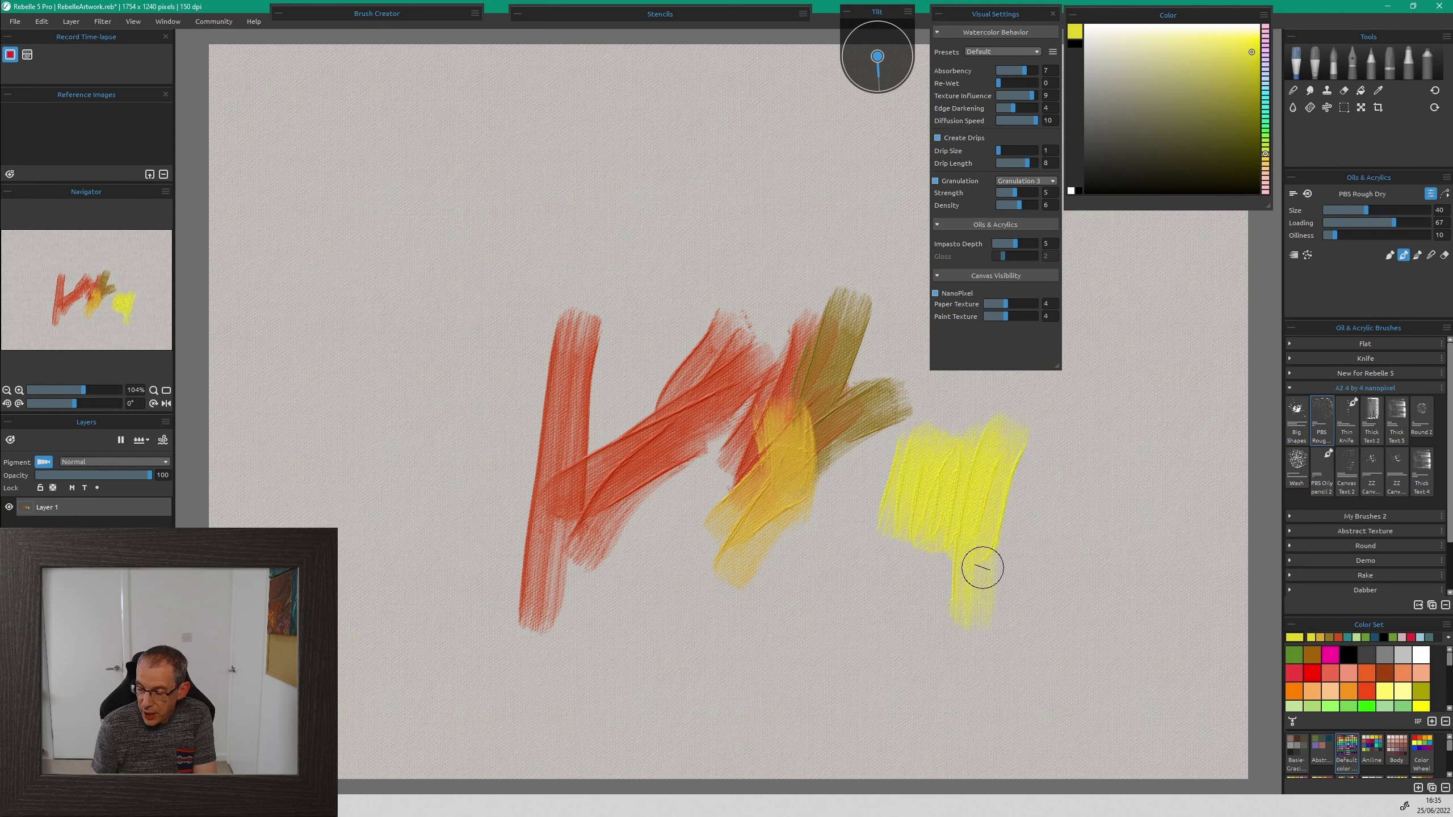
{"action": "left_click", "coordinate": [1265, 102]}
{"action": "left_click_drag", "start_coordinate": [1075, 506], "coordinate": [1072, 444]}
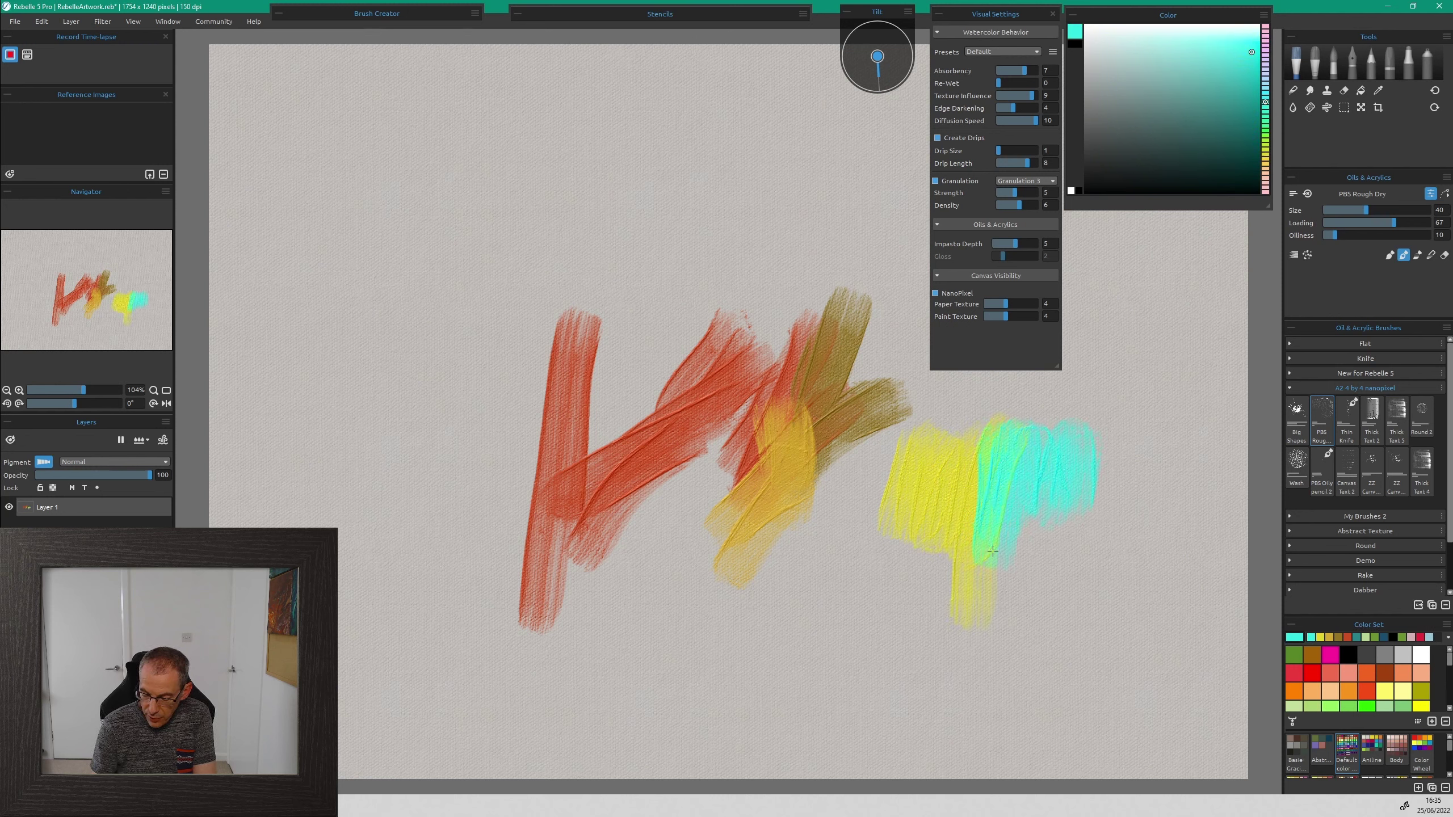
Step: Paint darker teal strokes over the yellow and cyan patch, and cover their middle with yellow sampled from the canvas
{"action": "left_click", "coordinate": [1418, 256]}
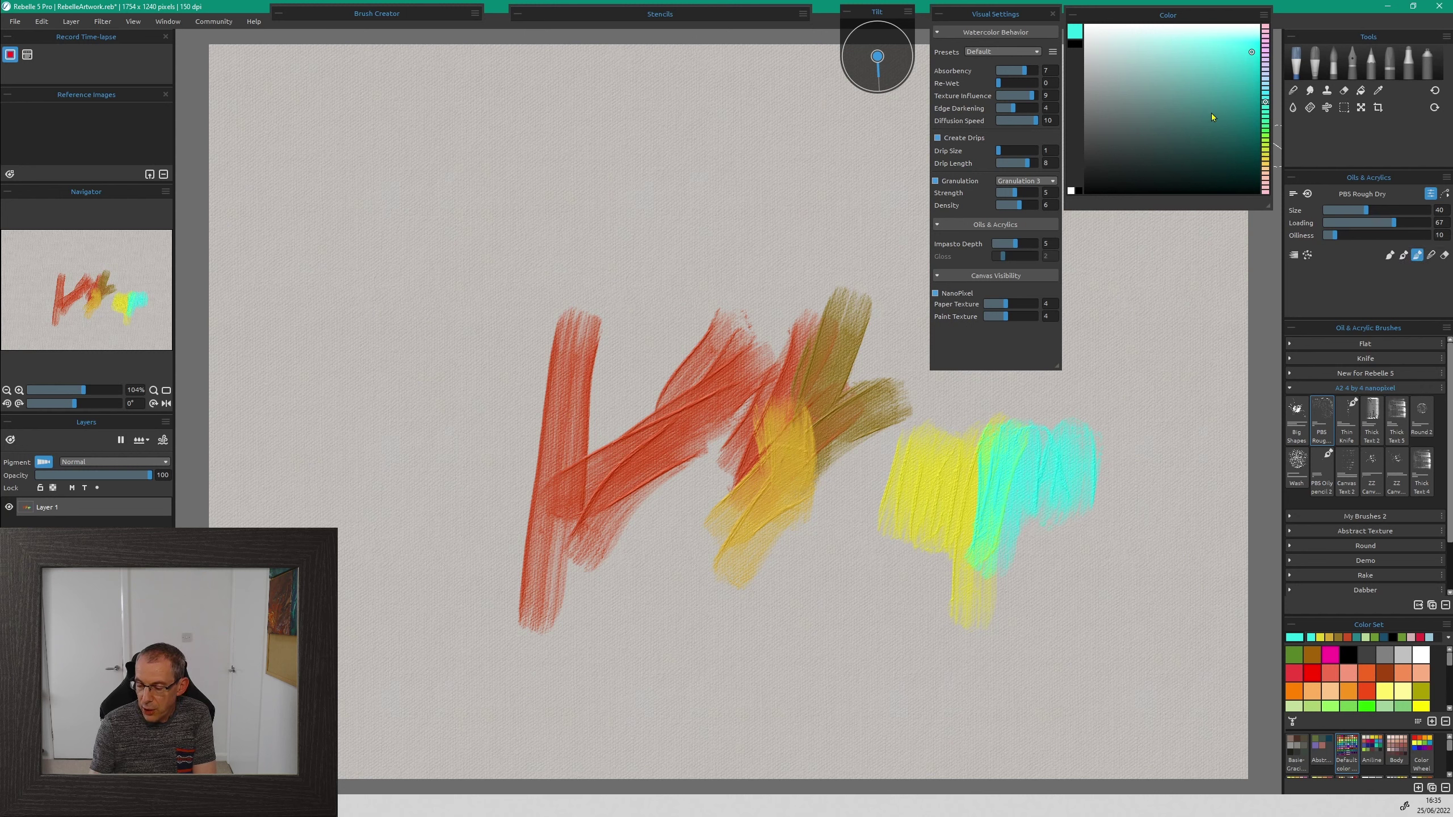
{"action": "left_click", "coordinate": [1210, 94]}
{"action": "mouse_move", "coordinate": [1055, 435]}
{"action": "left_mouse_down"}
{"action": "mouse_move", "coordinate": [1018, 475]}
{"action": "mouse_move", "coordinate": [986, 509]}
{"action": "mouse_move", "coordinate": [979, 481]}
{"action": "mouse_move", "coordinate": [946, 525]}
{"action": "mouse_move", "coordinate": [943, 562]}
{"action": "mouse_move", "coordinate": [926, 503]}
{"action": "mouse_move", "coordinate": [956, 523]}
{"action": "mouse_move", "coordinate": [912, 526]}
{"action": "mouse_move", "coordinate": [945, 576]}
{"action": "mouse_move", "coordinate": [985, 512]}
{"action": "mouse_move", "coordinate": [973, 595]}
{"action": "left_mouse_up"}
{"action": "key", "text": "i"}
{"action": "left_click", "coordinate": [945, 459]}
{"action": "left_click_drag", "start_coordinate": [1007, 435], "coordinate": [1002, 530]}
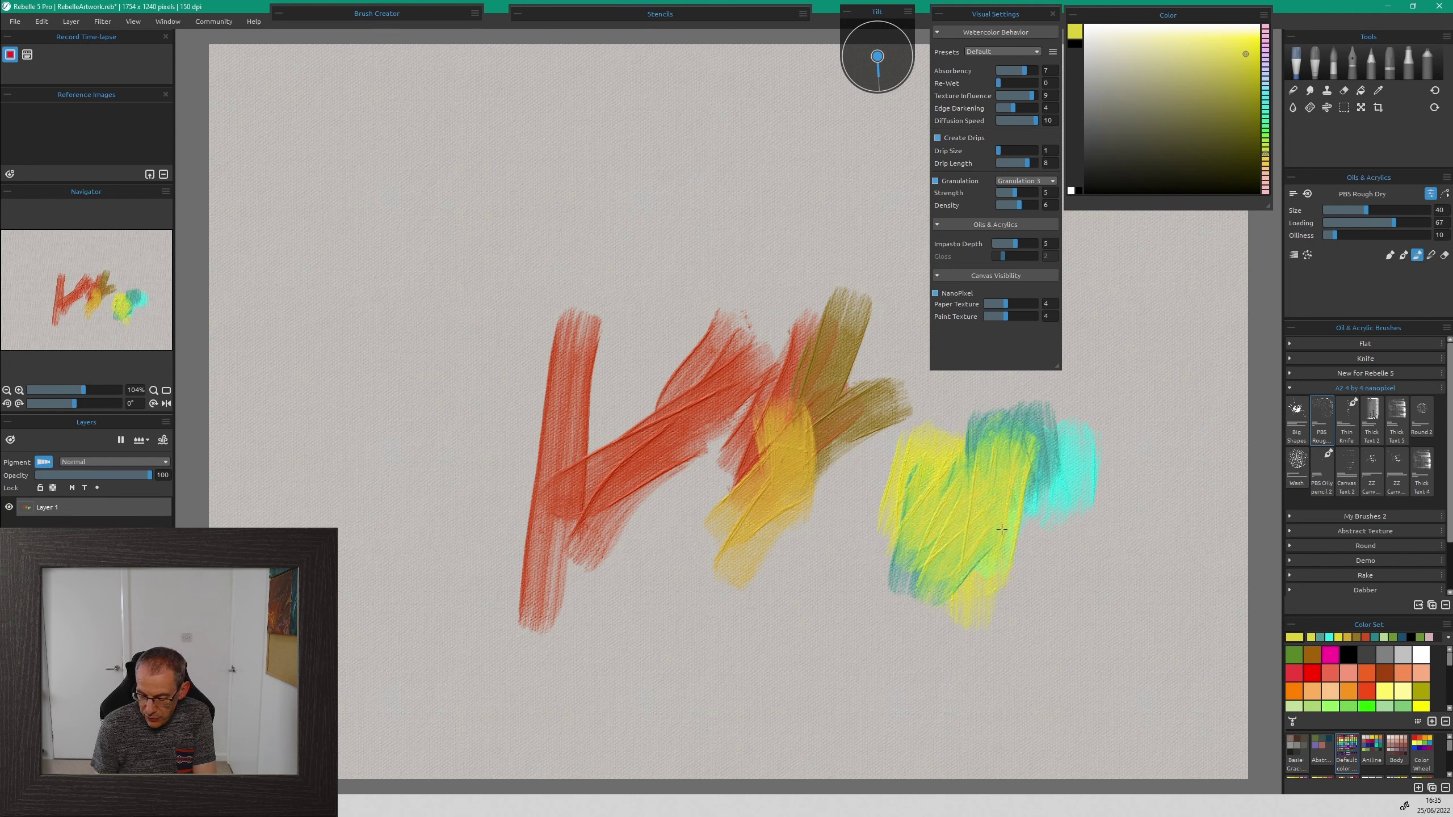
Step: Paint light green strokes, sampled from the canvas, over the cyan end of the patch and along its lower edge toward the ochre strokes
{"action": "key", "text": "i"}
{"action": "left_click", "coordinate": [1006, 445]}
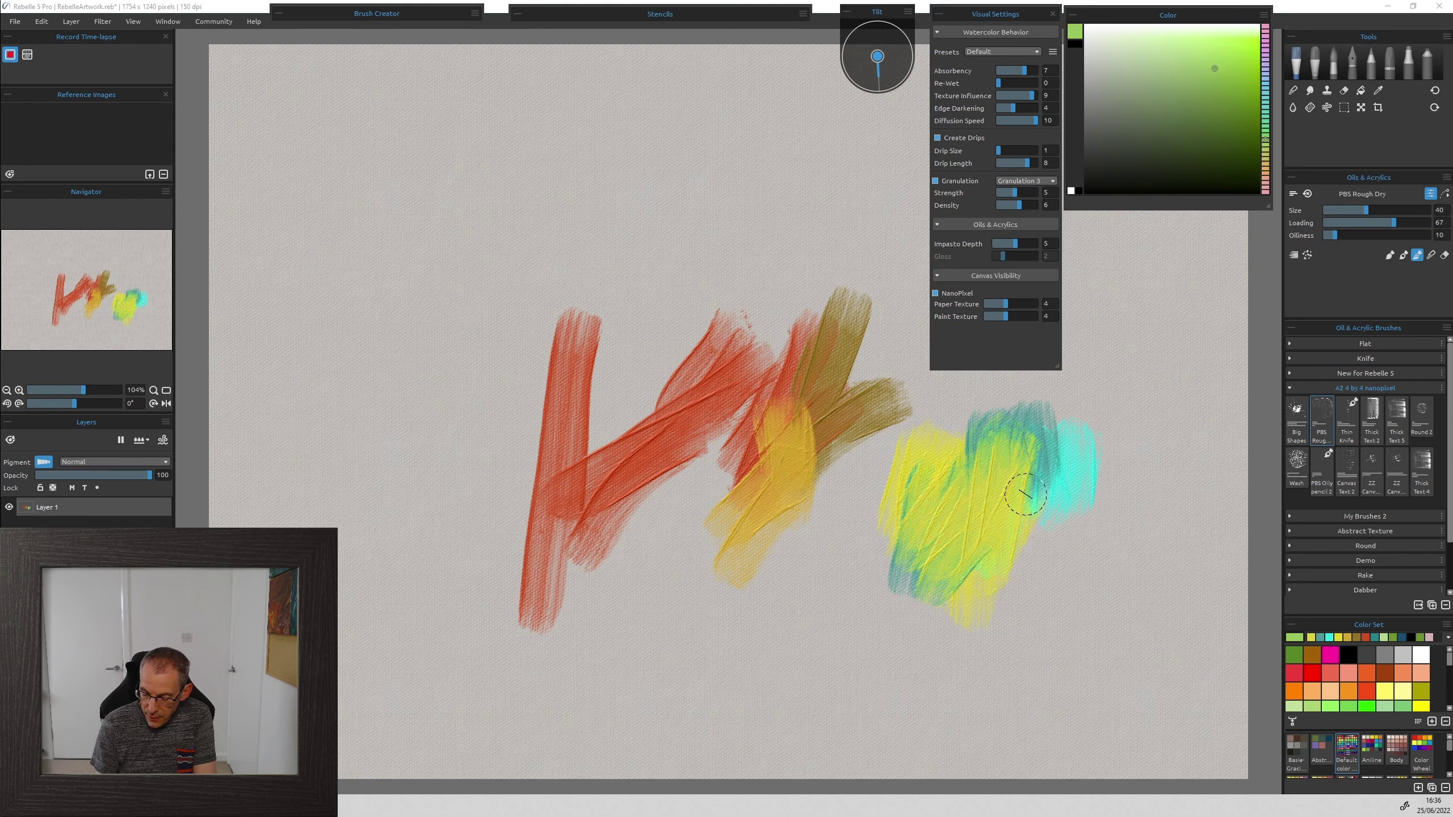
{"action": "mouse_move", "coordinate": [1050, 460]}
{"action": "left_mouse_down"}
{"action": "mouse_move", "coordinate": [1024, 515]}
{"action": "mouse_move", "coordinate": [1022, 603]}
{"action": "mouse_move", "coordinate": [1067, 505]}
{"action": "left_mouse_up"}
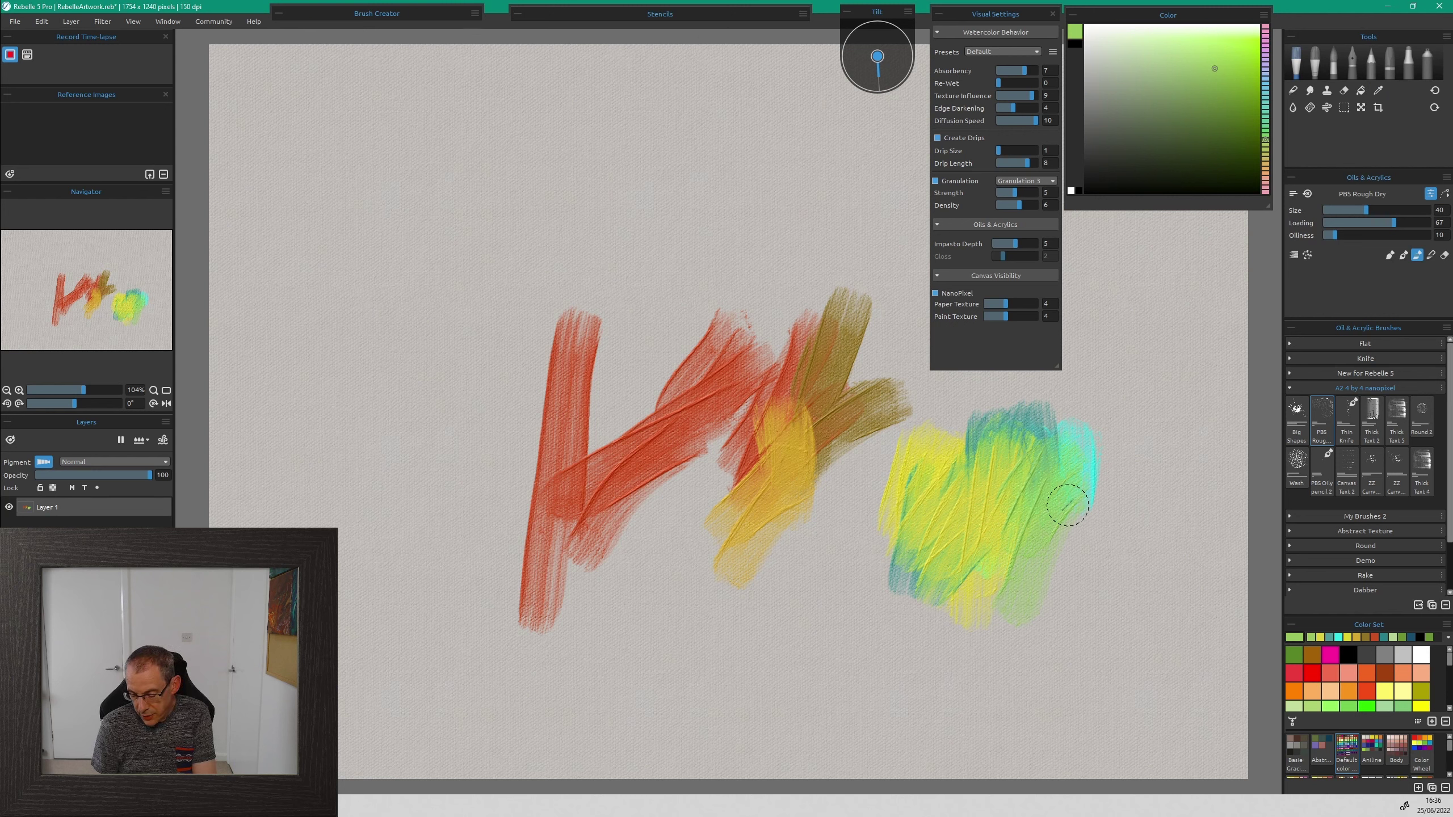
{"action": "left_click_drag", "start_coordinate": [968, 614], "coordinate": [818, 652]}
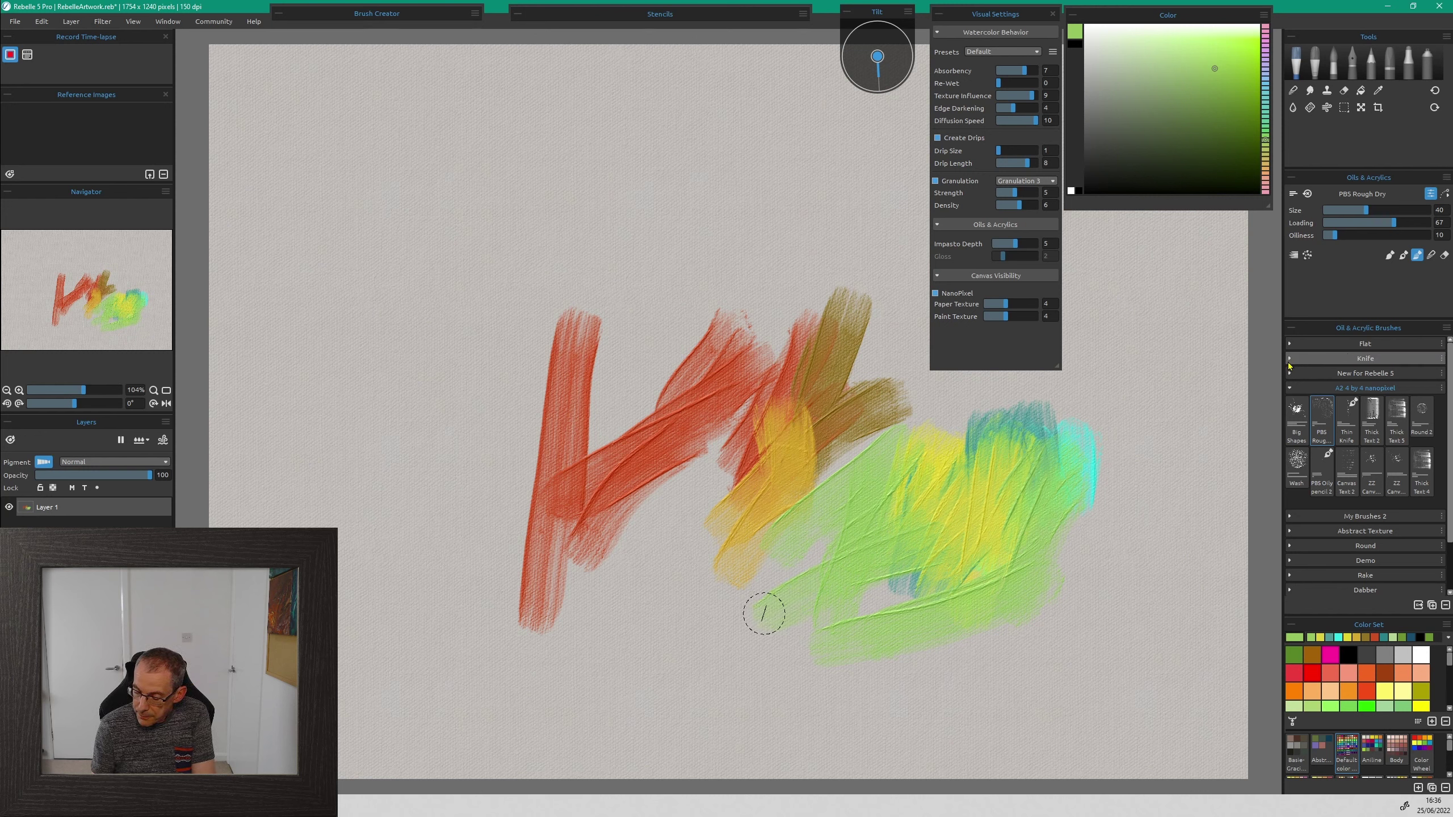
Step: Paint thick light green Knife Oily strokes across the yellow-green patch and beyond its right end
{"action": "left_click", "coordinate": [1365, 358]}
{"action": "left_click", "coordinate": [1348, 383]}
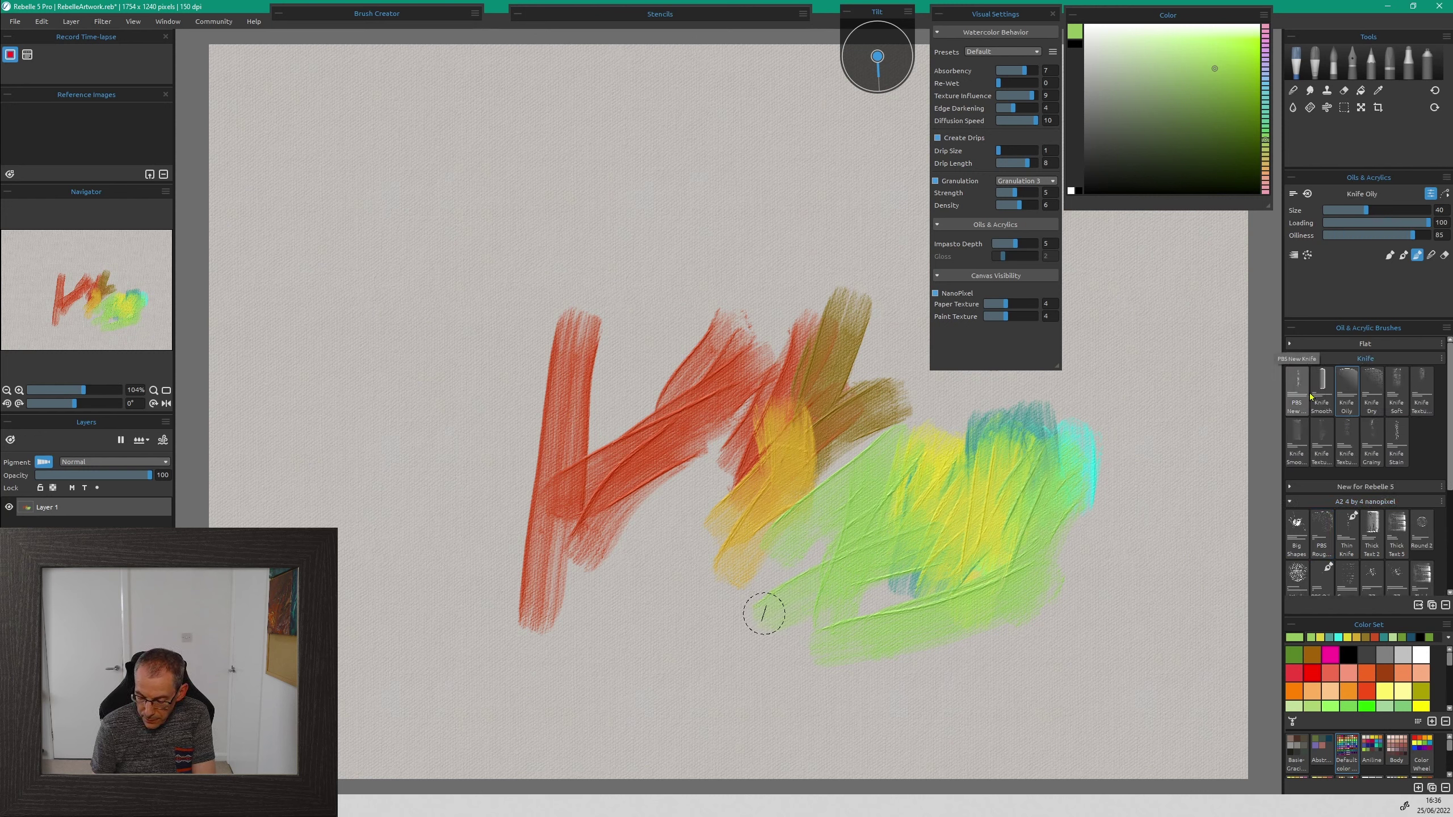
{"action": "mouse_move", "coordinate": [1076, 518]}
{"action": "left_mouse_down"}
{"action": "mouse_move", "coordinate": [944, 572]}
{"action": "mouse_move", "coordinate": [1092, 407]}
{"action": "mouse_move", "coordinate": [835, 387]}
{"action": "mouse_move", "coordinate": [1096, 537]}
{"action": "left_mouse_up"}
{"action": "left_click_drag", "start_coordinate": [1121, 477], "coordinate": [1027, 634]}
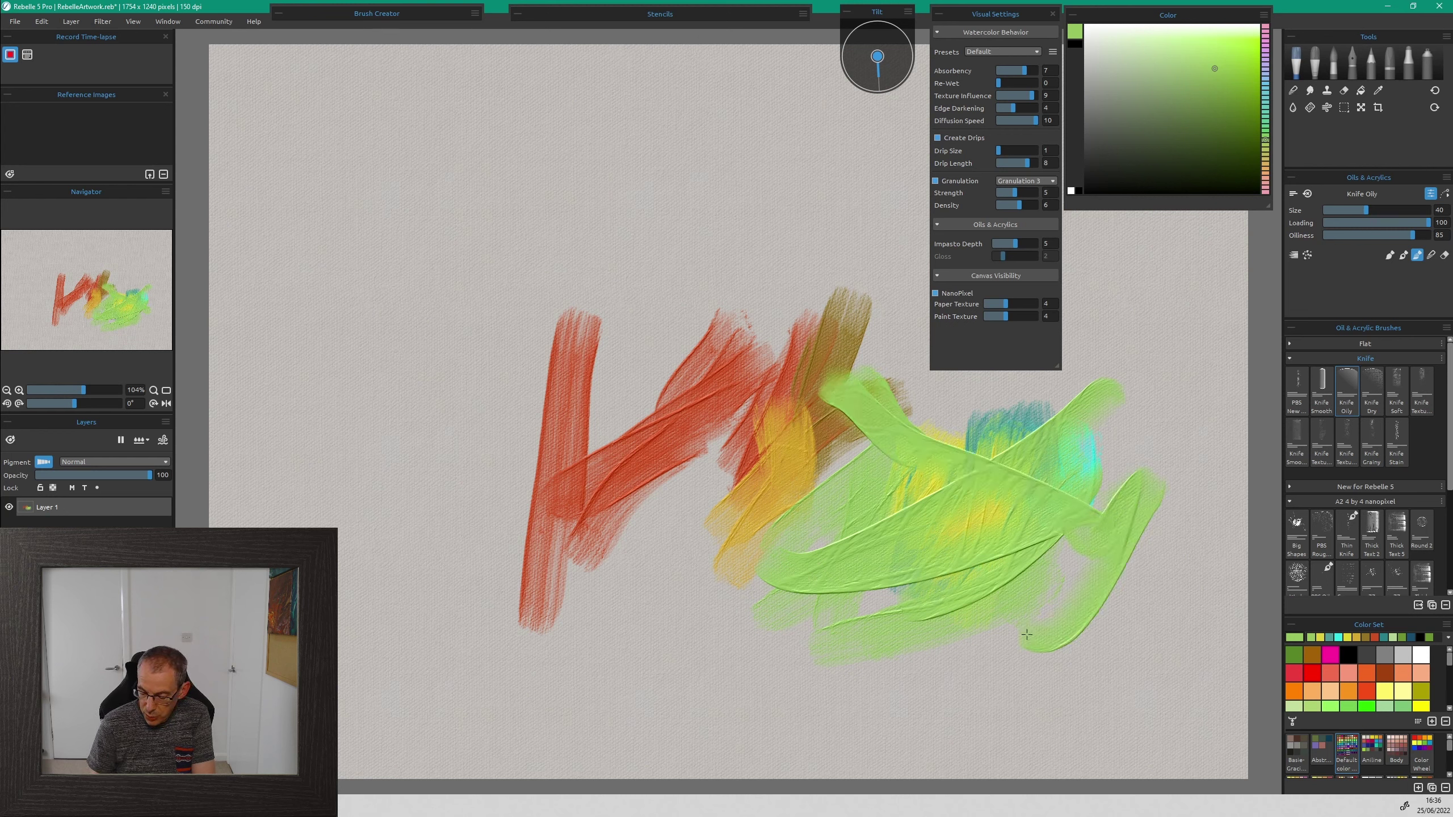
Step: Paint a dark red PBS Watery 2 ink patch over the green strokes and a blue patch beside it over the ochre area
{"action": "left_click", "coordinate": [1353, 62]}
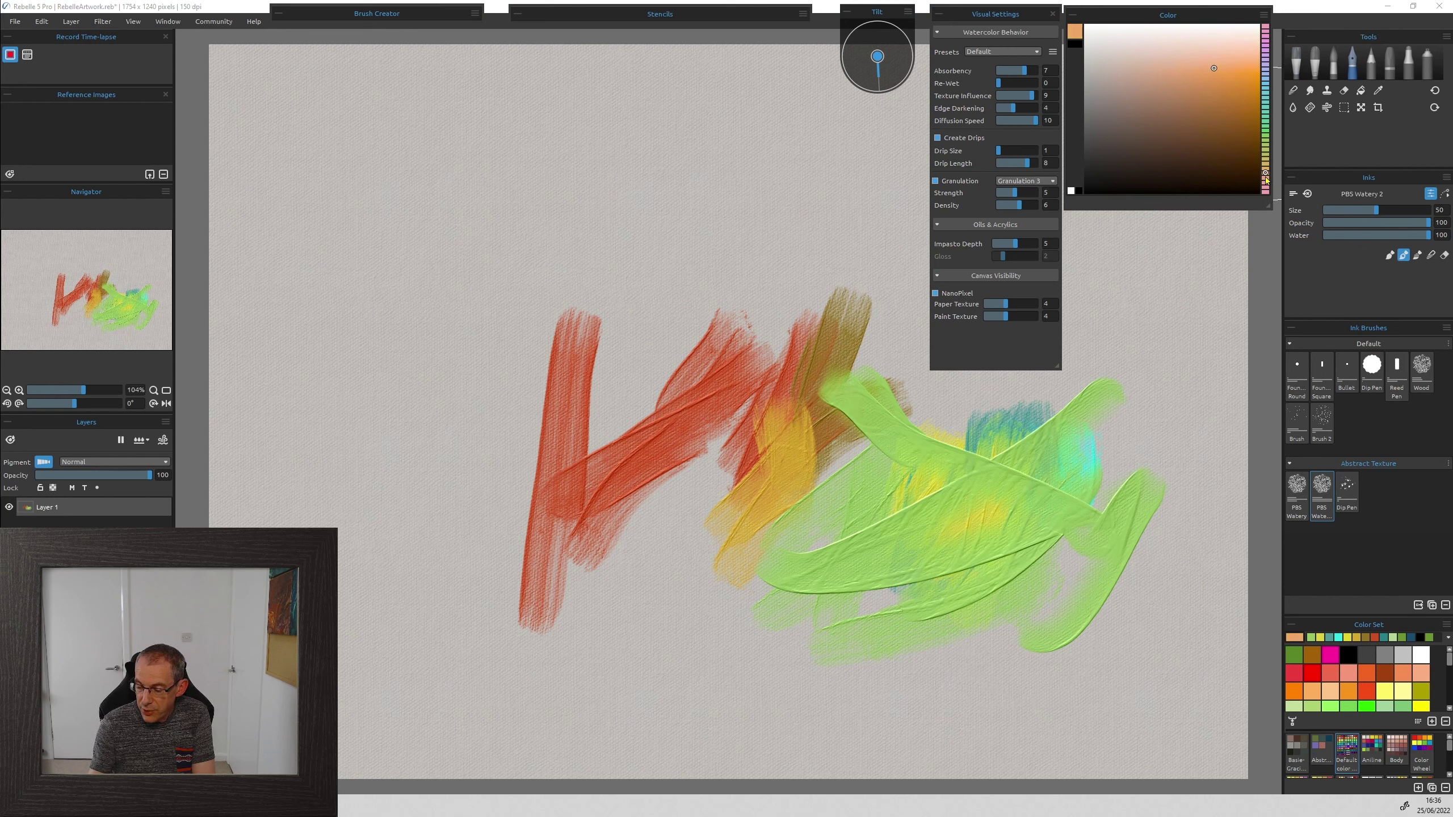
{"action": "left_click", "coordinate": [1249, 129]}
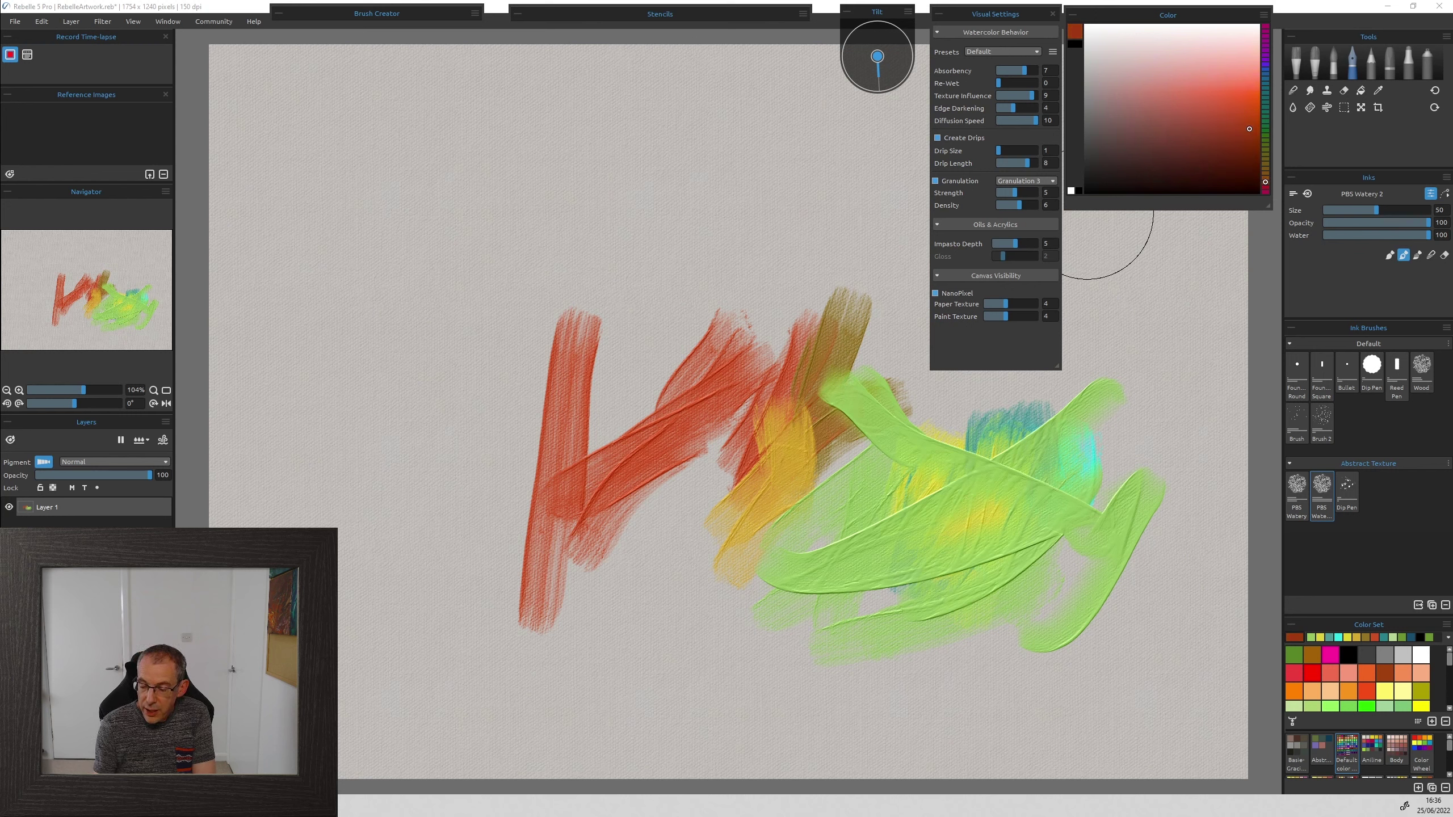
{"action": "mouse_move", "coordinate": [998, 443]}
{"action": "left_mouse_down"}
{"action": "mouse_move", "coordinate": [948, 420]}
{"action": "mouse_move", "coordinate": [987, 558]}
{"action": "left_mouse_up"}
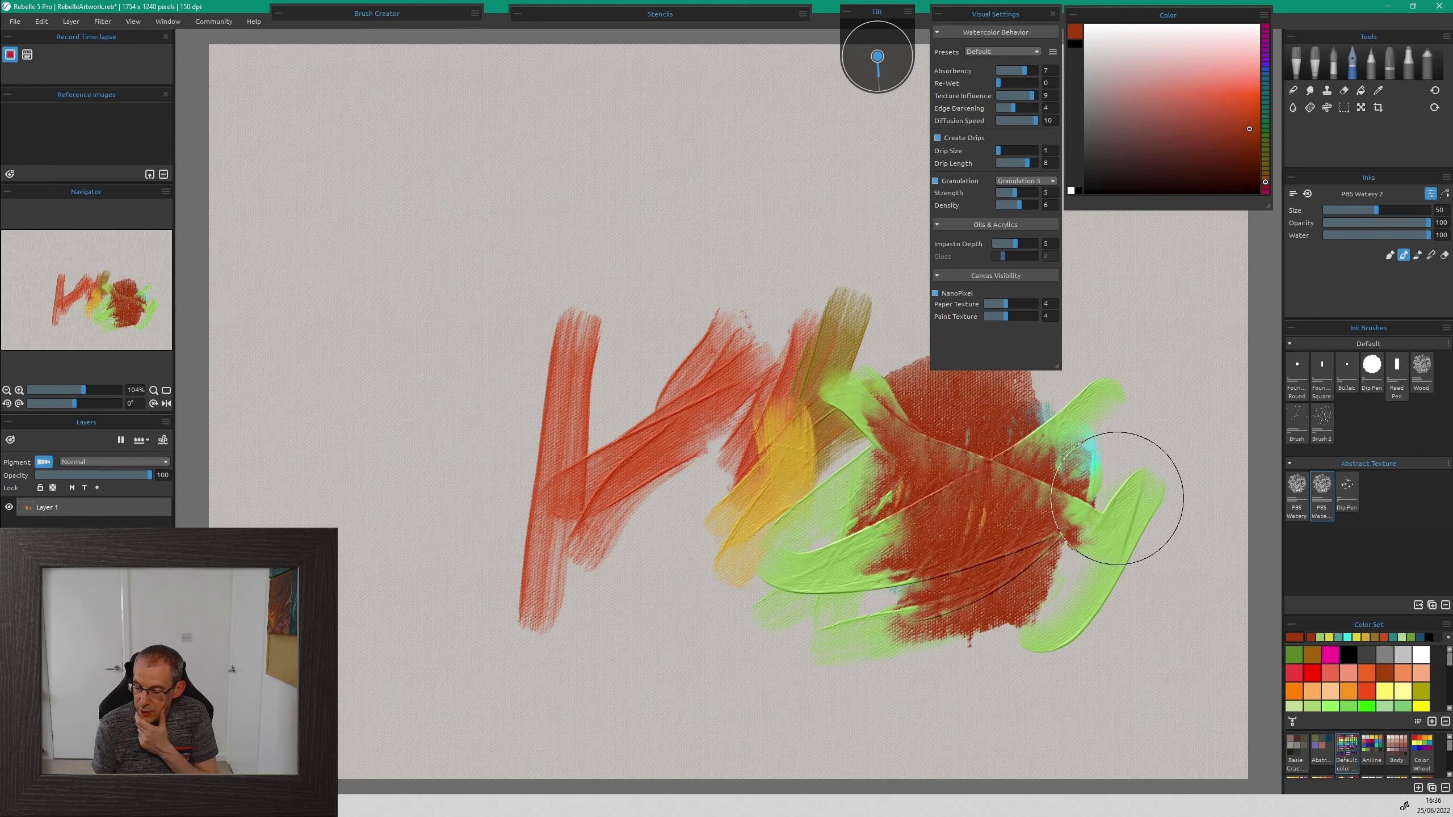
{"action": "left_click", "coordinate": [1266, 70]}
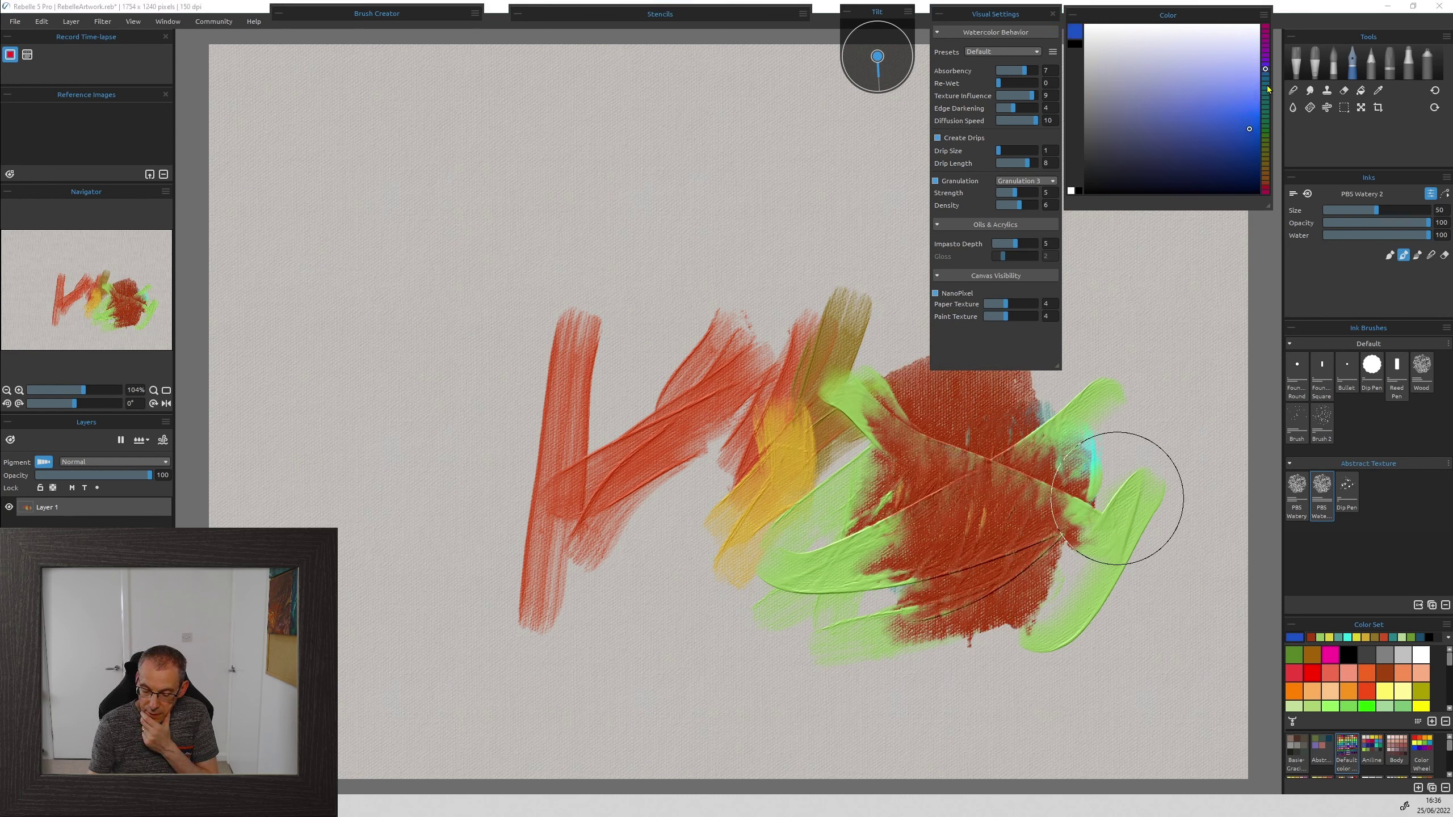
{"action": "left_click_drag", "start_coordinate": [861, 343], "coordinate": [845, 463]}
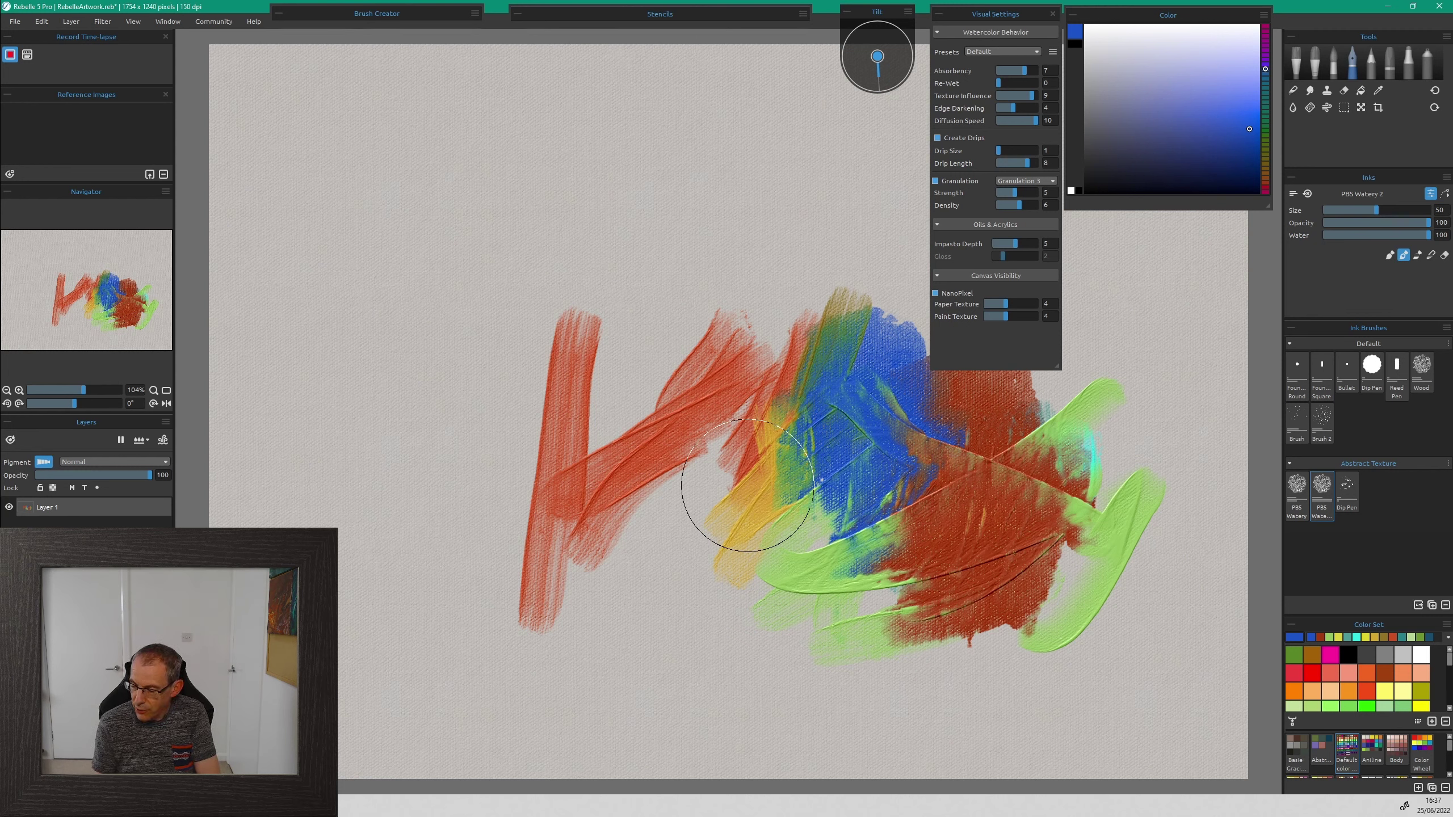
Step: Paint blue Thick Text 2 oil strokes over the red patch's right edge and add blue PBS Rough Dry strokes around them
{"action": "left_click", "coordinate": [1304, 62]}
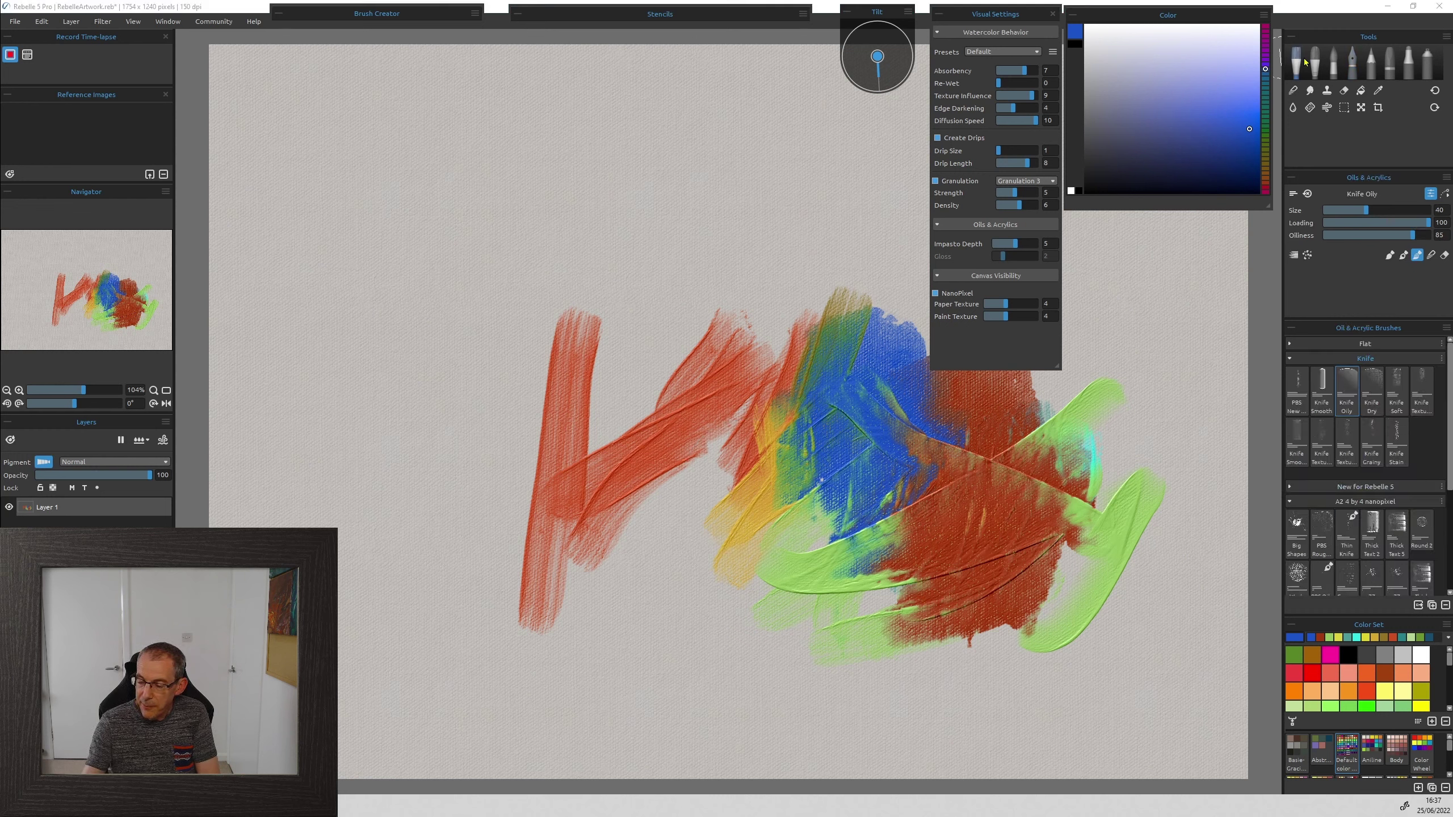
{"action": "left_click", "coordinate": [1311, 359]}
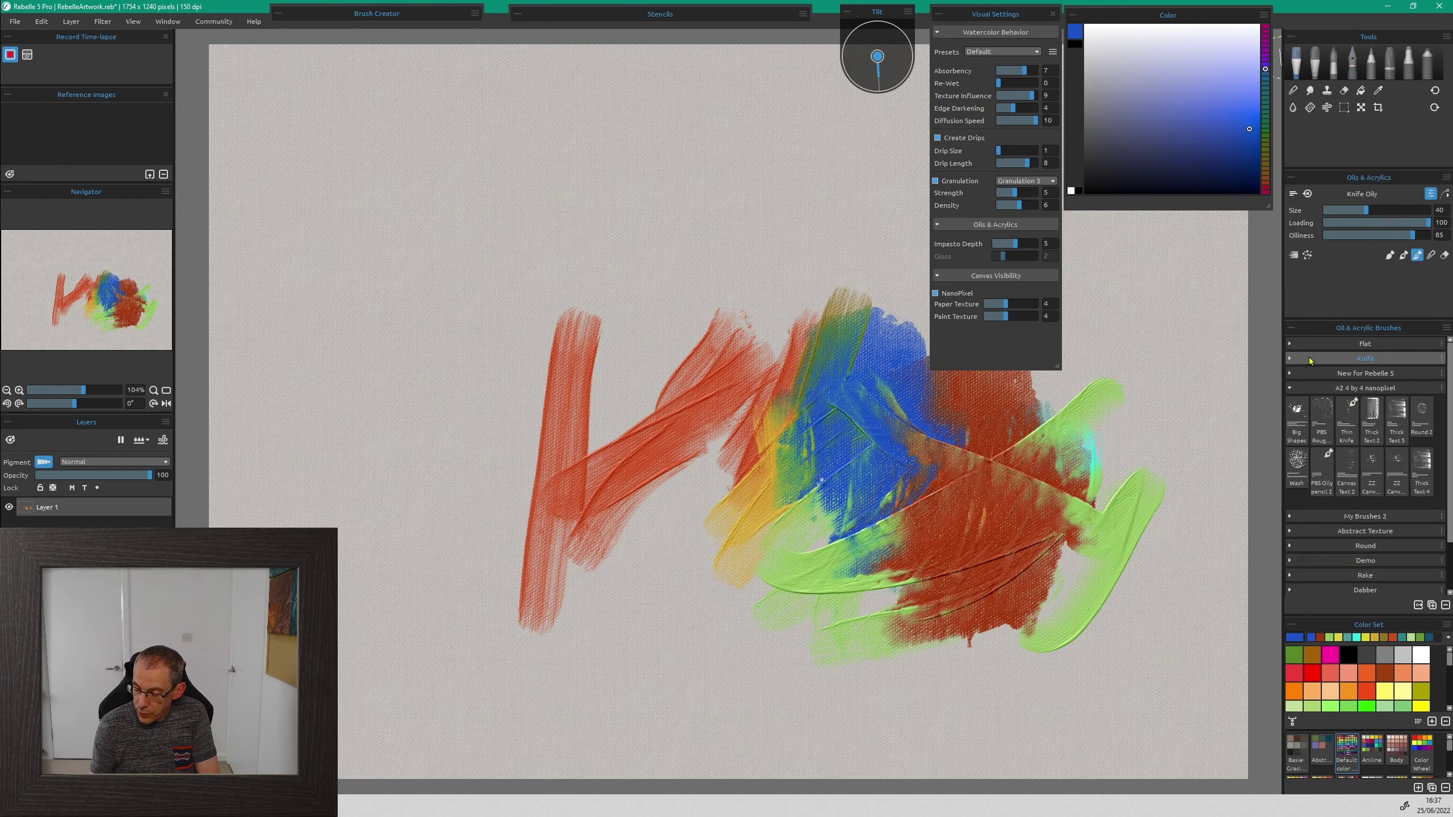
{"action": "left_click", "coordinate": [1372, 416]}
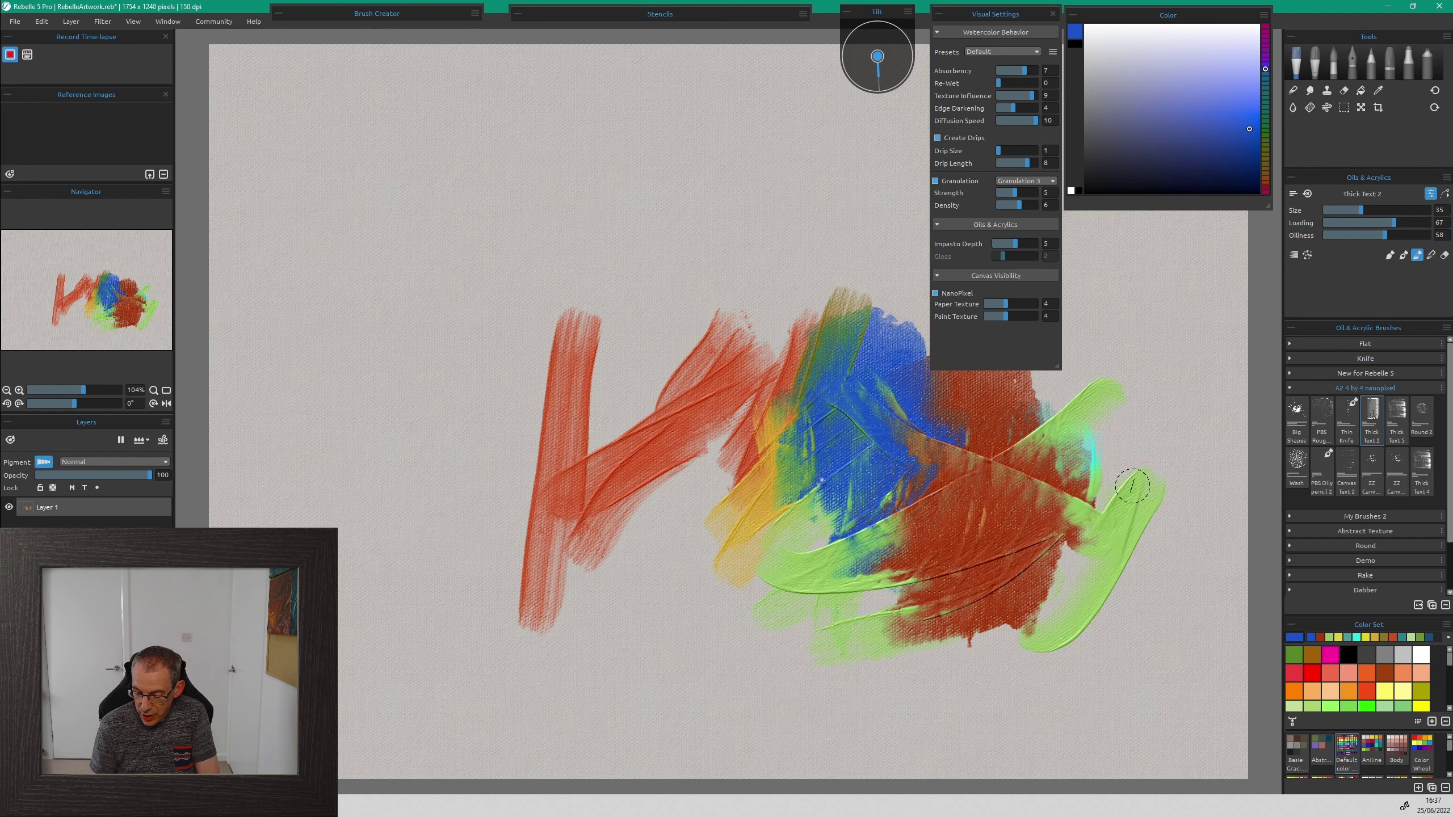
{"action": "mouse_move", "coordinate": [1095, 483]}
{"action": "left_mouse_down"}
{"action": "mouse_move", "coordinate": [1054, 526]}
{"action": "mouse_move", "coordinate": [1130, 527]}
{"action": "left_mouse_up"}
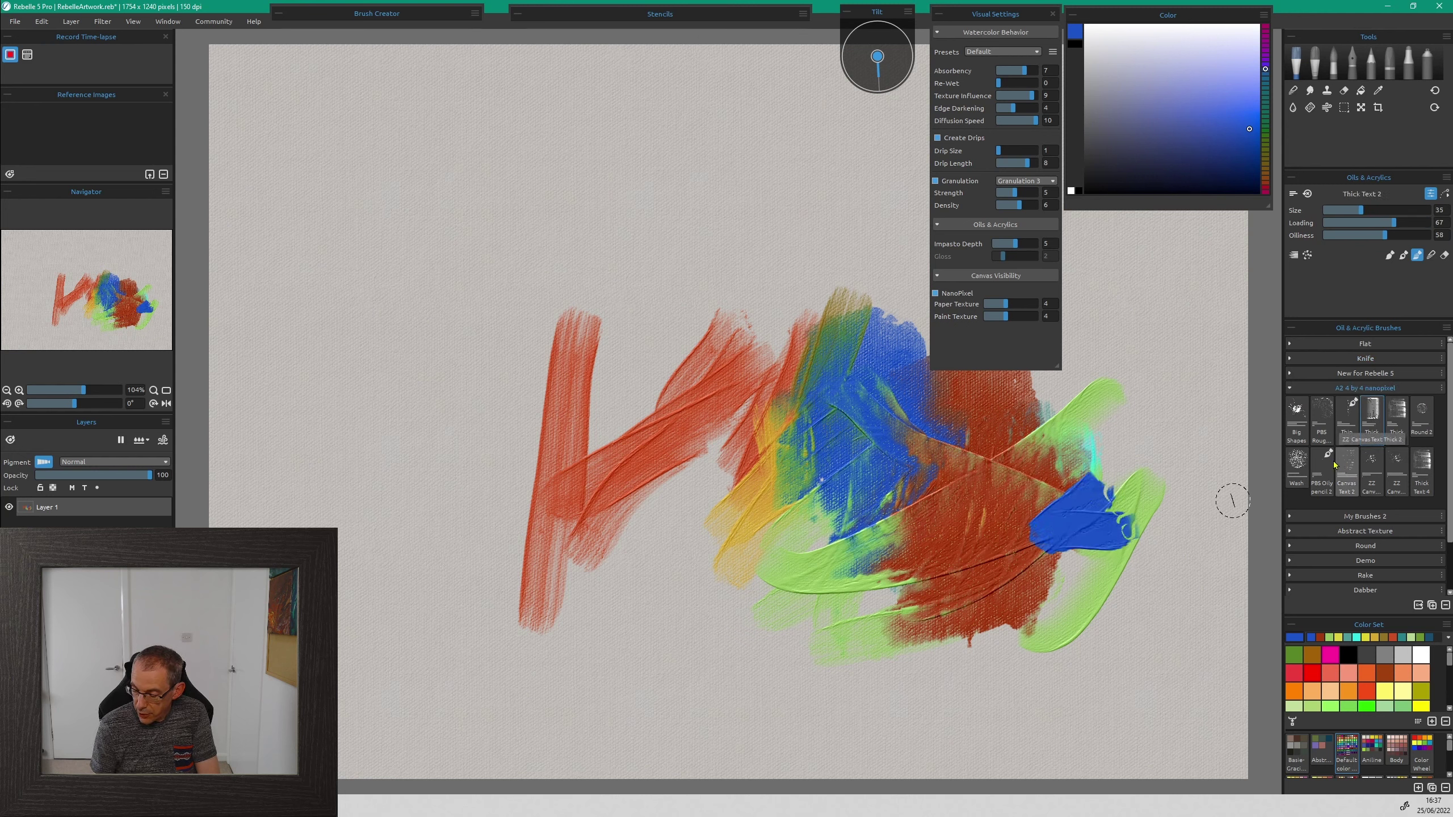
{"action": "left_click", "coordinate": [1321, 415]}
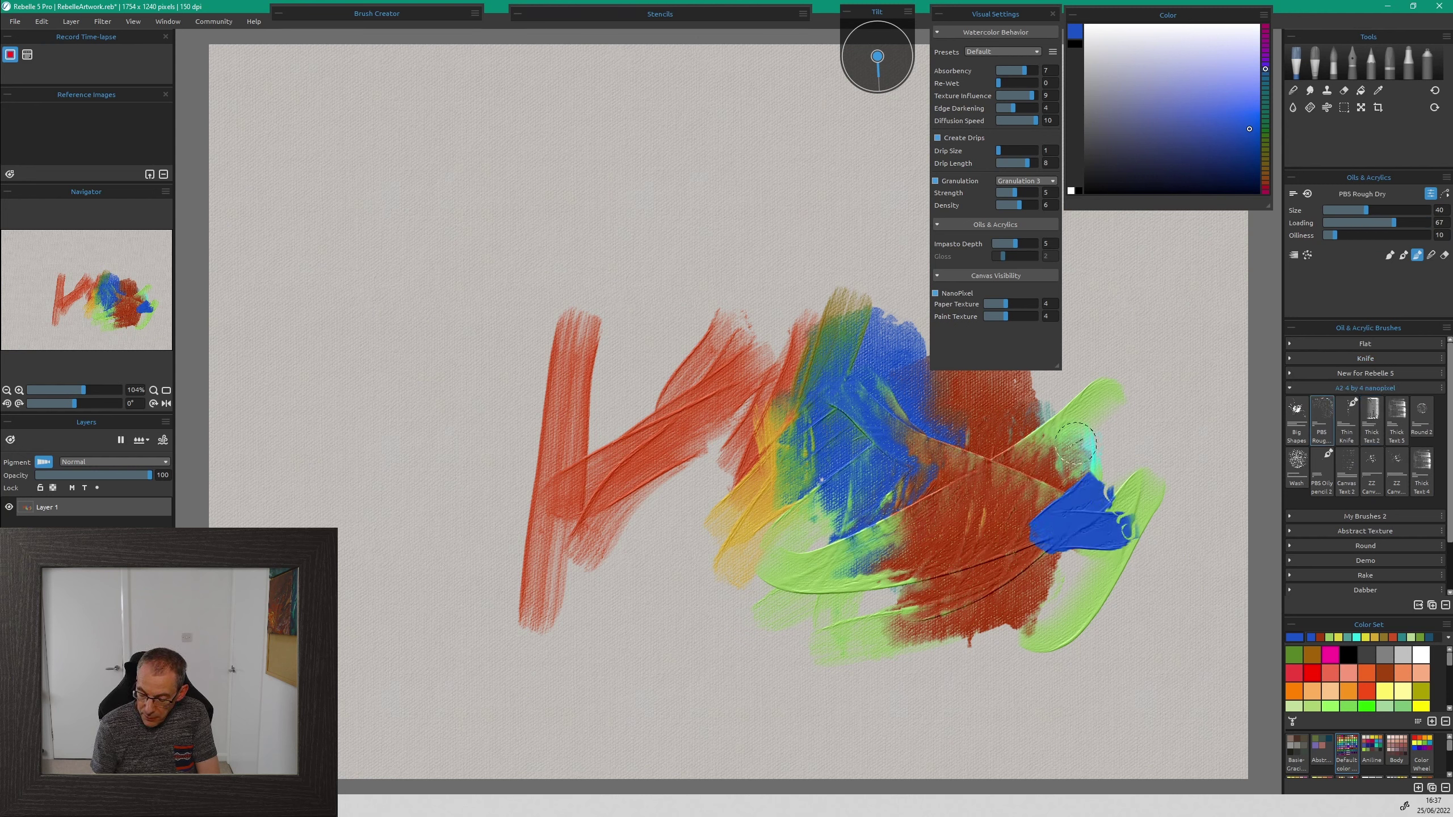
{"action": "mouse_move", "coordinate": [1087, 429]}
{"action": "left_mouse_down"}
{"action": "mouse_move", "coordinate": [1096, 478]}
{"action": "mouse_move", "coordinate": [1029, 630]}
{"action": "mouse_move", "coordinate": [1121, 475]}
{"action": "left_mouse_up"}
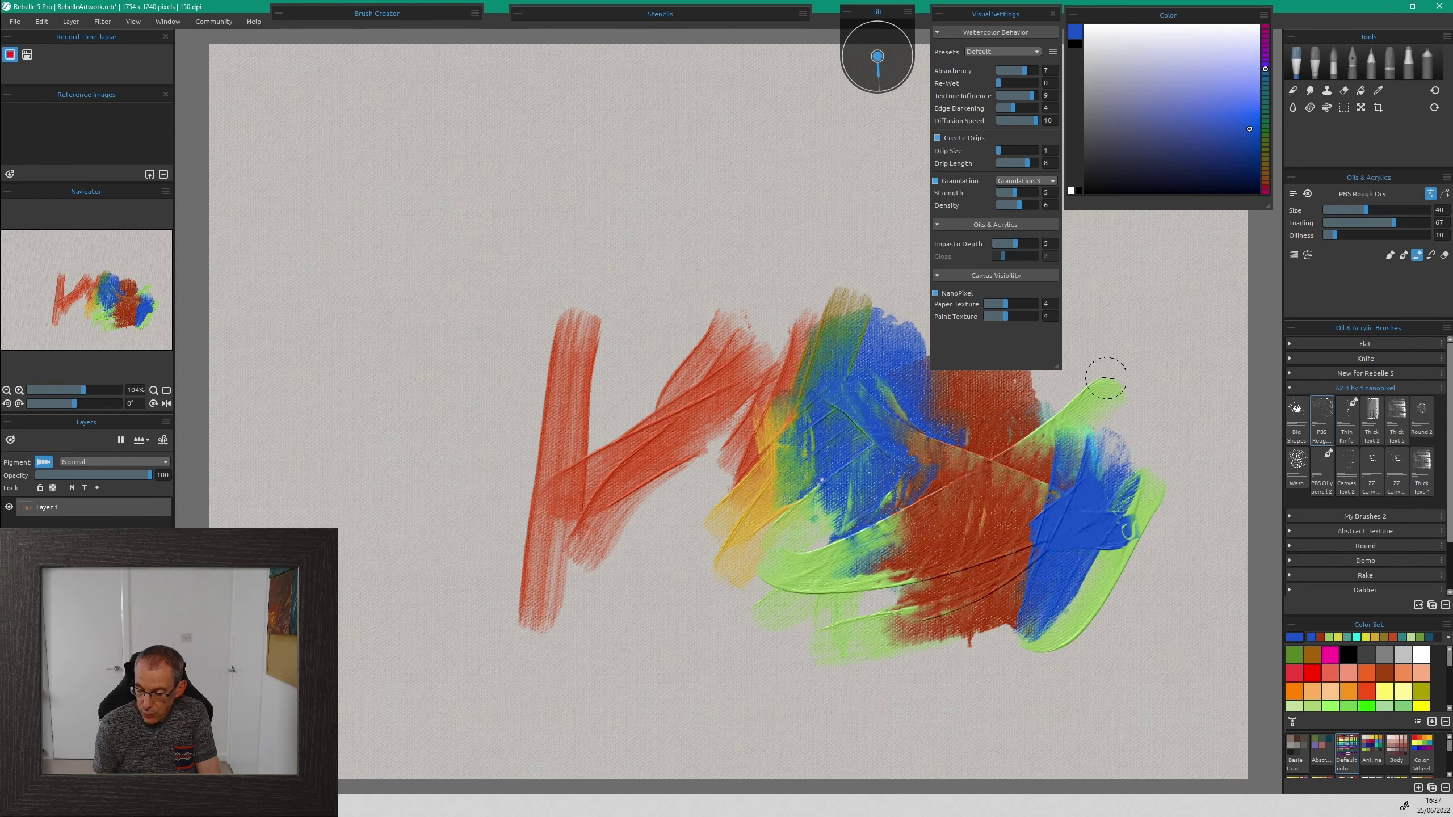
Step: Paint pale lavender PBS Rough Dry strokes across the red, blue and green paint, and overlay Round Soft pastel strokes in the same colour
{"action": "left_click", "coordinate": [1124, 72]}
{"action": "mouse_move", "coordinate": [1129, 396]}
{"action": "left_mouse_down"}
{"action": "mouse_move", "coordinate": [1085, 527]}
{"action": "mouse_move", "coordinate": [892, 623]}
{"action": "mouse_move", "coordinate": [922, 361]}
{"action": "left_mouse_up"}
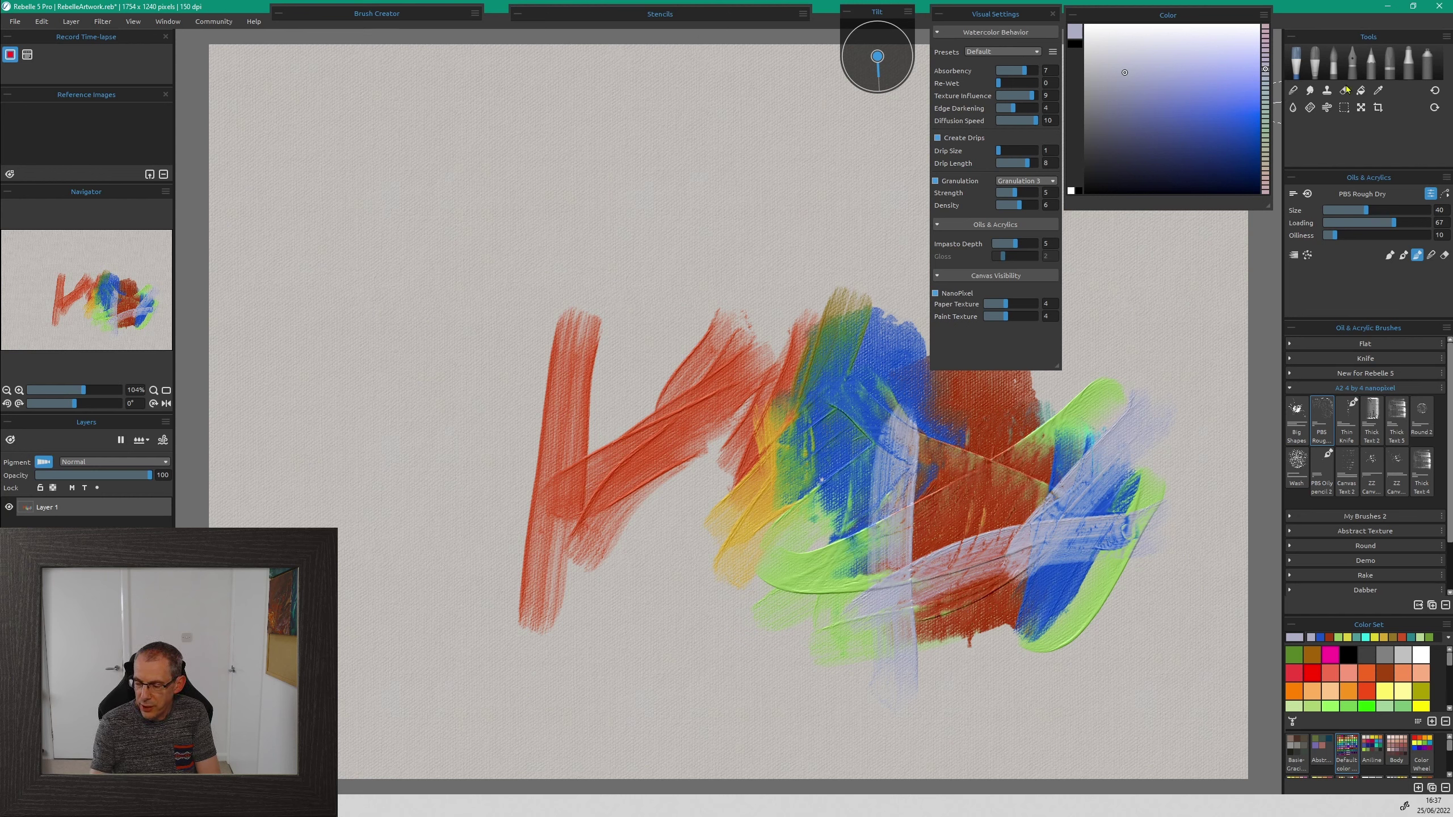
{"action": "left_click", "coordinate": [1389, 60]}
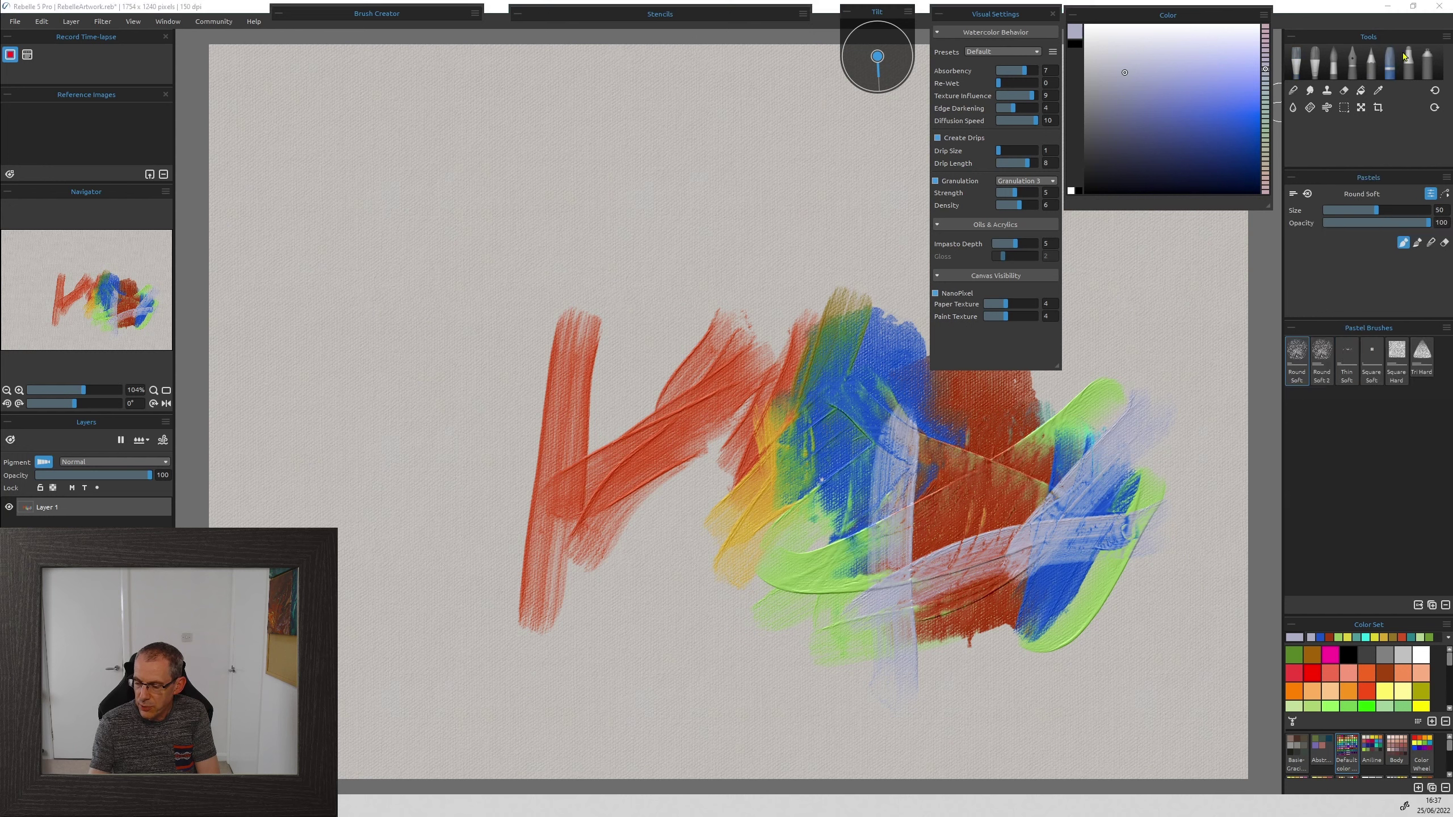
{"action": "mouse_move", "coordinate": [1090, 375]}
{"action": "left_mouse_down"}
{"action": "mouse_move", "coordinate": [1096, 396]}
{"action": "mouse_move", "coordinate": [1024, 561]}
{"action": "mouse_move", "coordinate": [1075, 541]}
{"action": "left_mouse_up"}
{"action": "left_click_drag", "start_coordinate": [944, 664], "coordinate": [981, 458]}
{"action": "left_click_drag", "start_coordinate": [995, 635], "coordinate": [972, 704]}
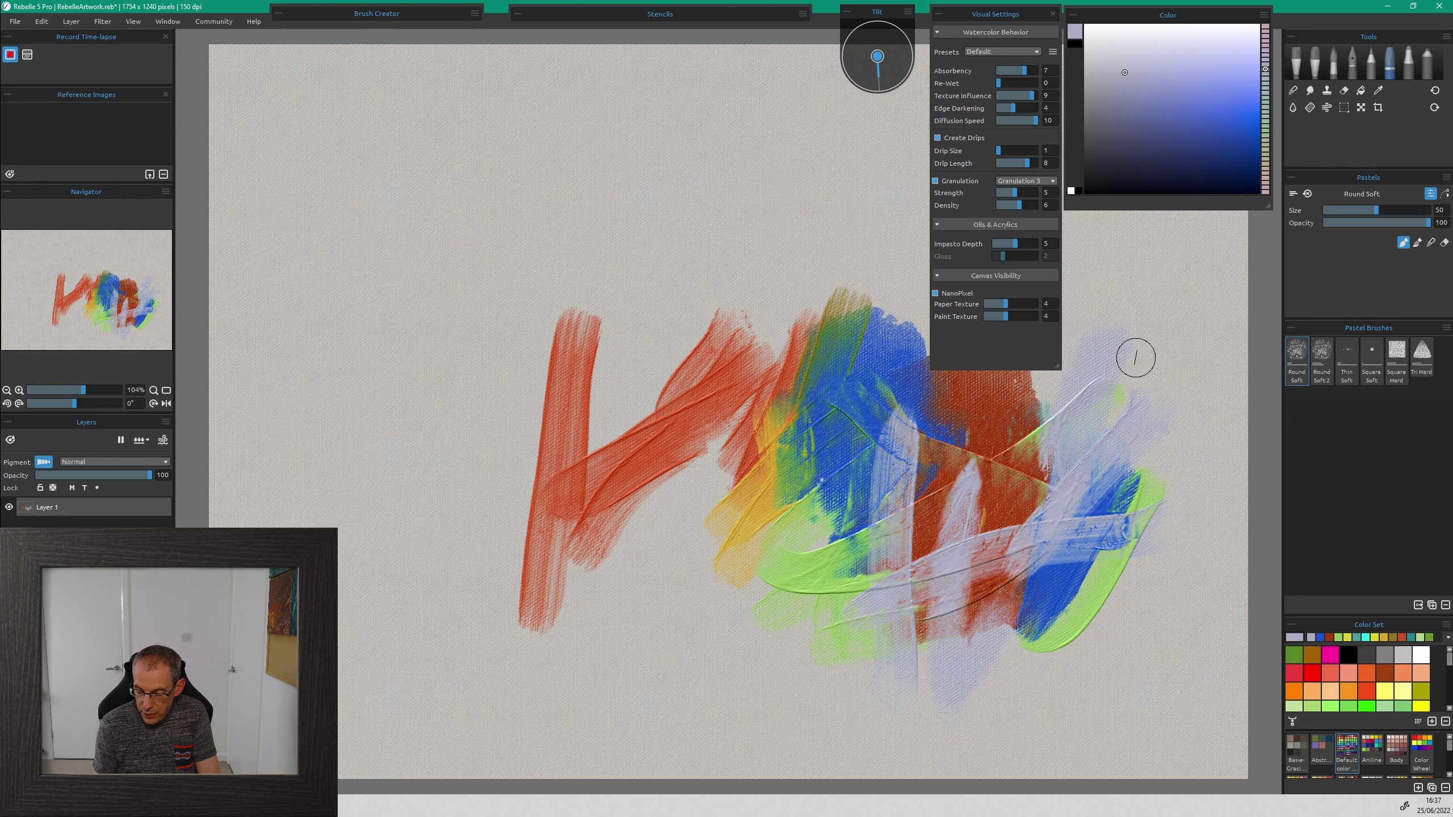
{"action": "left_click_drag", "start_coordinate": [678, 309], "coordinate": [718, 504]}
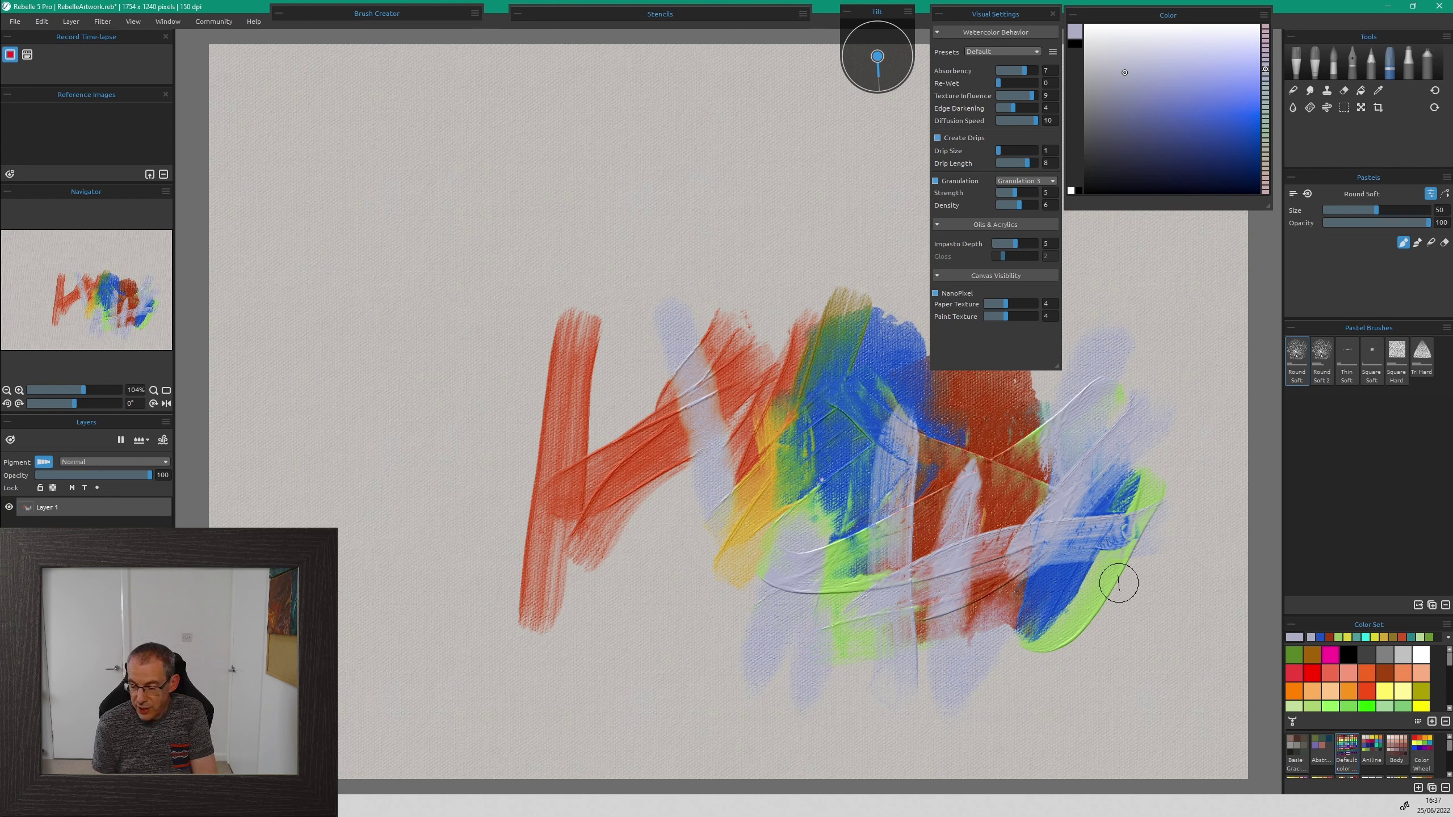
{"action": "mouse_move", "coordinate": [869, 299]}
{"action": "left_mouse_down"}
{"action": "mouse_move", "coordinate": [695, 529]}
{"action": "mouse_move", "coordinate": [889, 269]}
{"action": "left_mouse_up"}
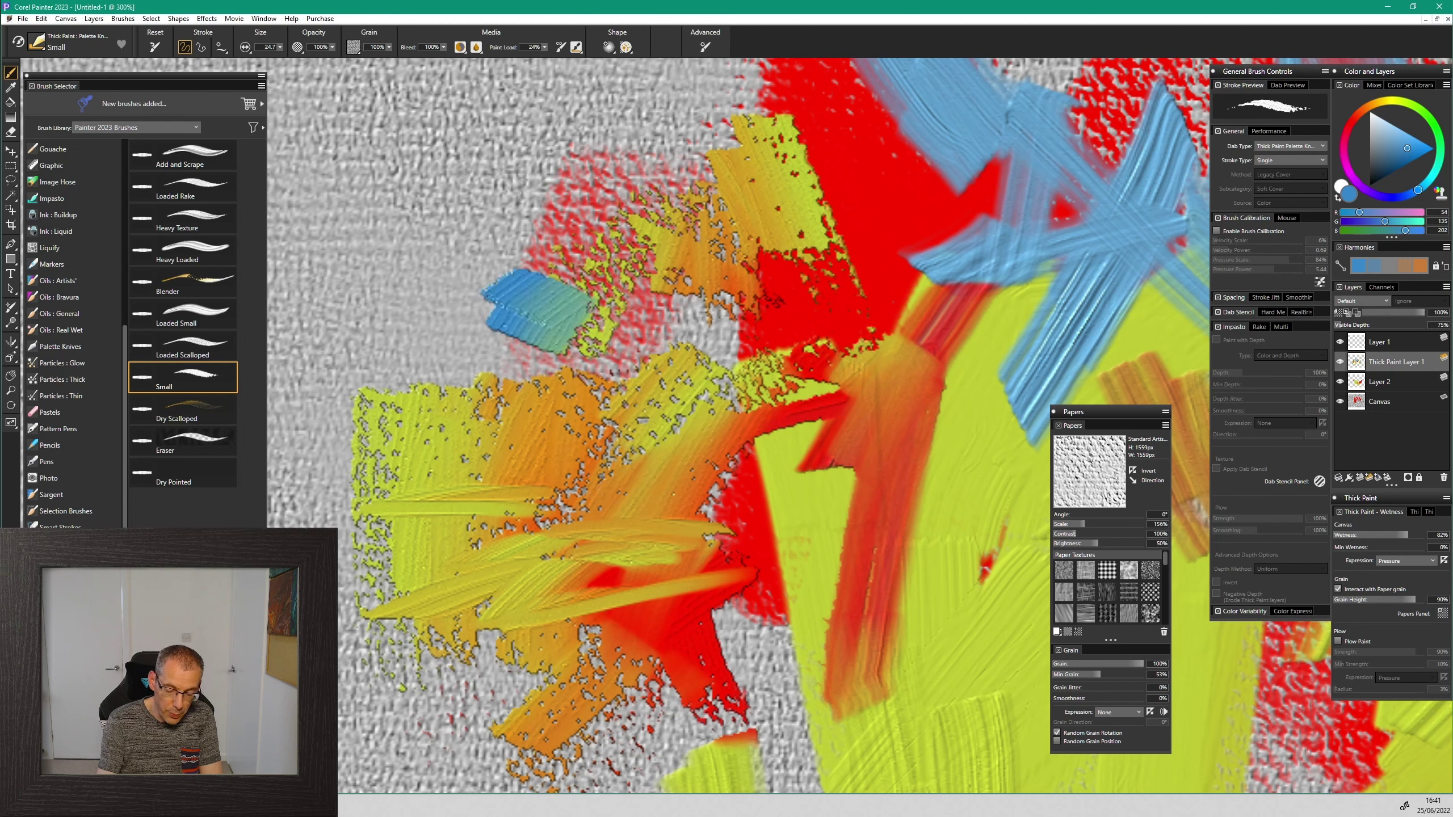
Step: Switch to Corel Painter and paint blue strokes with the Small palette knife over the yellow and orange paint on Thick Paint Layer 1
{"action": "left_click_drag", "start_coordinate": [537, 297], "coordinate": [446, 252]}
{"action": "mouse_move", "coordinate": [484, 401]}
{"action": "left_mouse_down"}
{"action": "mouse_move", "coordinate": [647, 315]}
{"action": "mouse_move", "coordinate": [600, 397]}
{"action": "mouse_move", "coordinate": [672, 285]}
{"action": "mouse_move", "coordinate": [553, 409]}
{"action": "mouse_move", "coordinate": [614, 437]}
{"action": "mouse_move", "coordinate": [609, 449]}
{"action": "mouse_move", "coordinate": [615, 429]}
{"action": "mouse_move", "coordinate": [643, 451]}
{"action": "mouse_move", "coordinate": [633, 424]}
{"action": "mouse_move", "coordinate": [662, 460]}
{"action": "mouse_move", "coordinate": [529, 414]}
{"action": "mouse_move", "coordinate": [470, 361]}
{"action": "mouse_move", "coordinate": [457, 452]}
{"action": "left_mouse_up"}
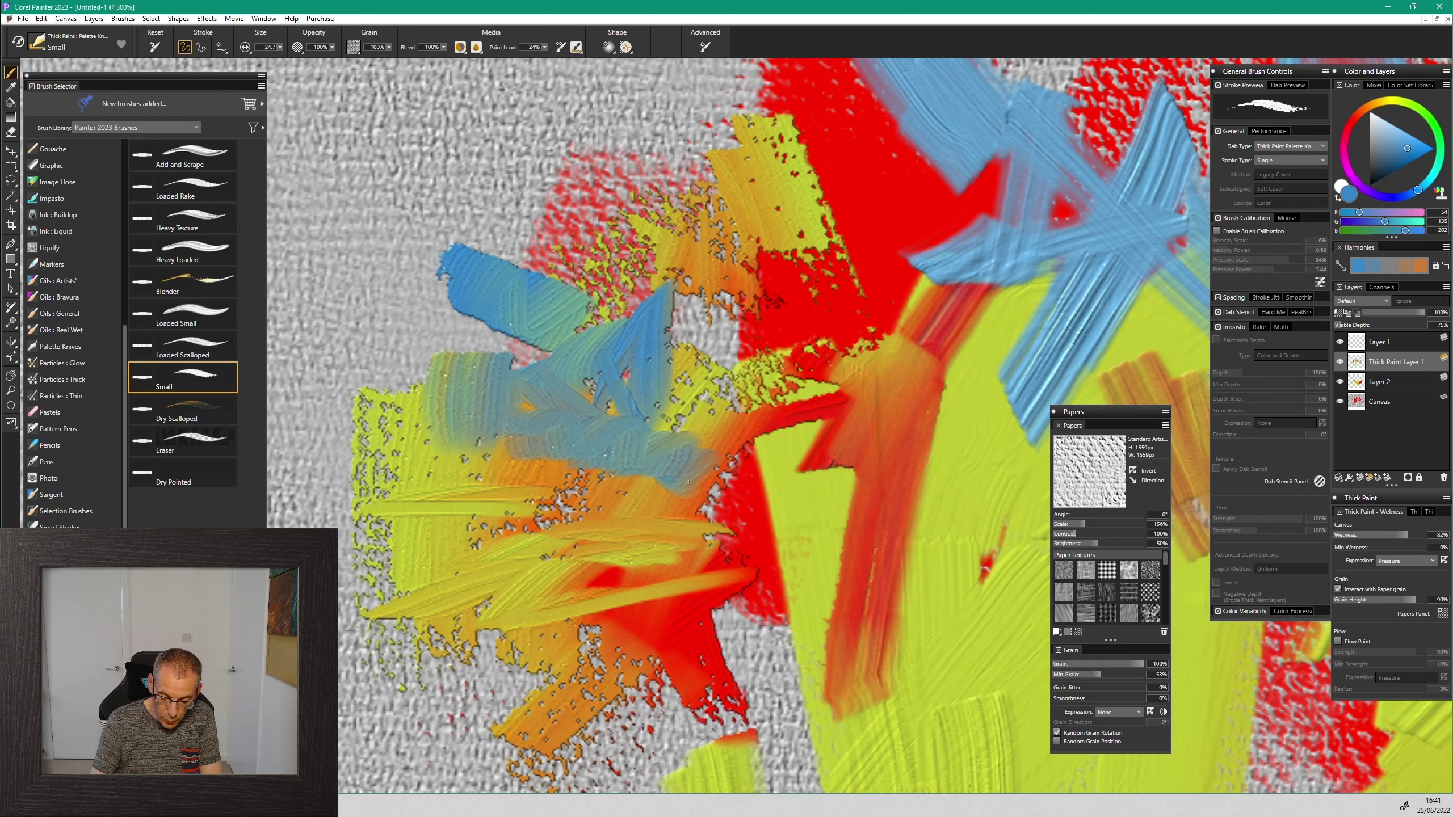
{"action": "mouse_move", "coordinate": [740, 486]}
{"action": "left_mouse_down"}
{"action": "mouse_move", "coordinate": [606, 507]}
{"action": "mouse_move", "coordinate": [709, 452]}
{"action": "mouse_move", "coordinate": [767, 469]}
{"action": "mouse_move", "coordinate": [744, 452]}
{"action": "mouse_move", "coordinate": [795, 500]}
{"action": "left_mouse_up"}
{"action": "mouse_move", "coordinate": [744, 458]}
{"action": "left_mouse_down"}
{"action": "mouse_move", "coordinate": [812, 487]}
{"action": "mouse_move", "coordinate": [841, 476]}
{"action": "mouse_move", "coordinate": [738, 409]}
{"action": "left_mouse_up"}
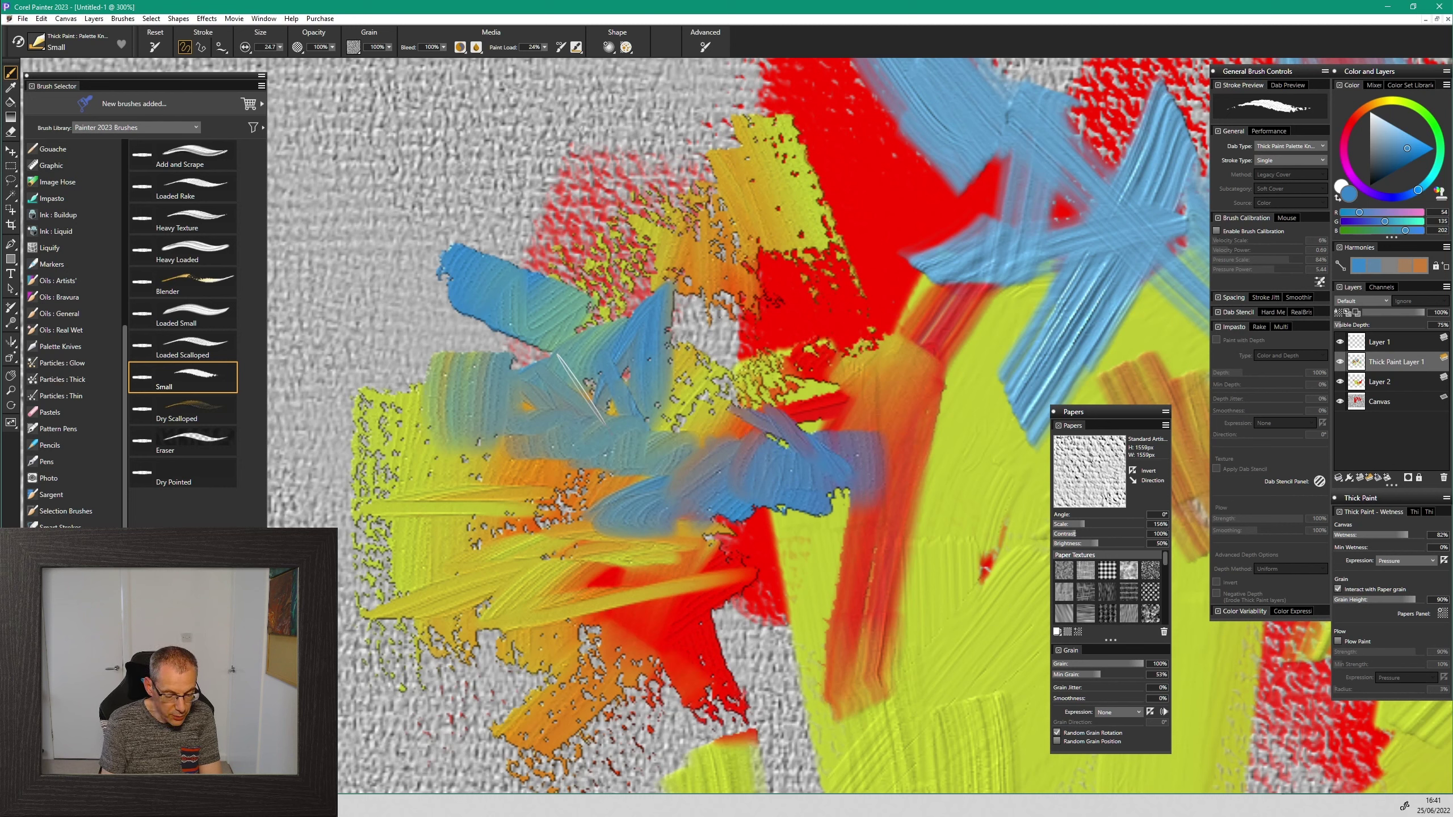
Step: Paint a broad blue stroke with the Heavy Loaded palette knife, and add narrower strokes with a reduced brush size around its lower end
{"action": "left_click", "coordinate": [189, 249]}
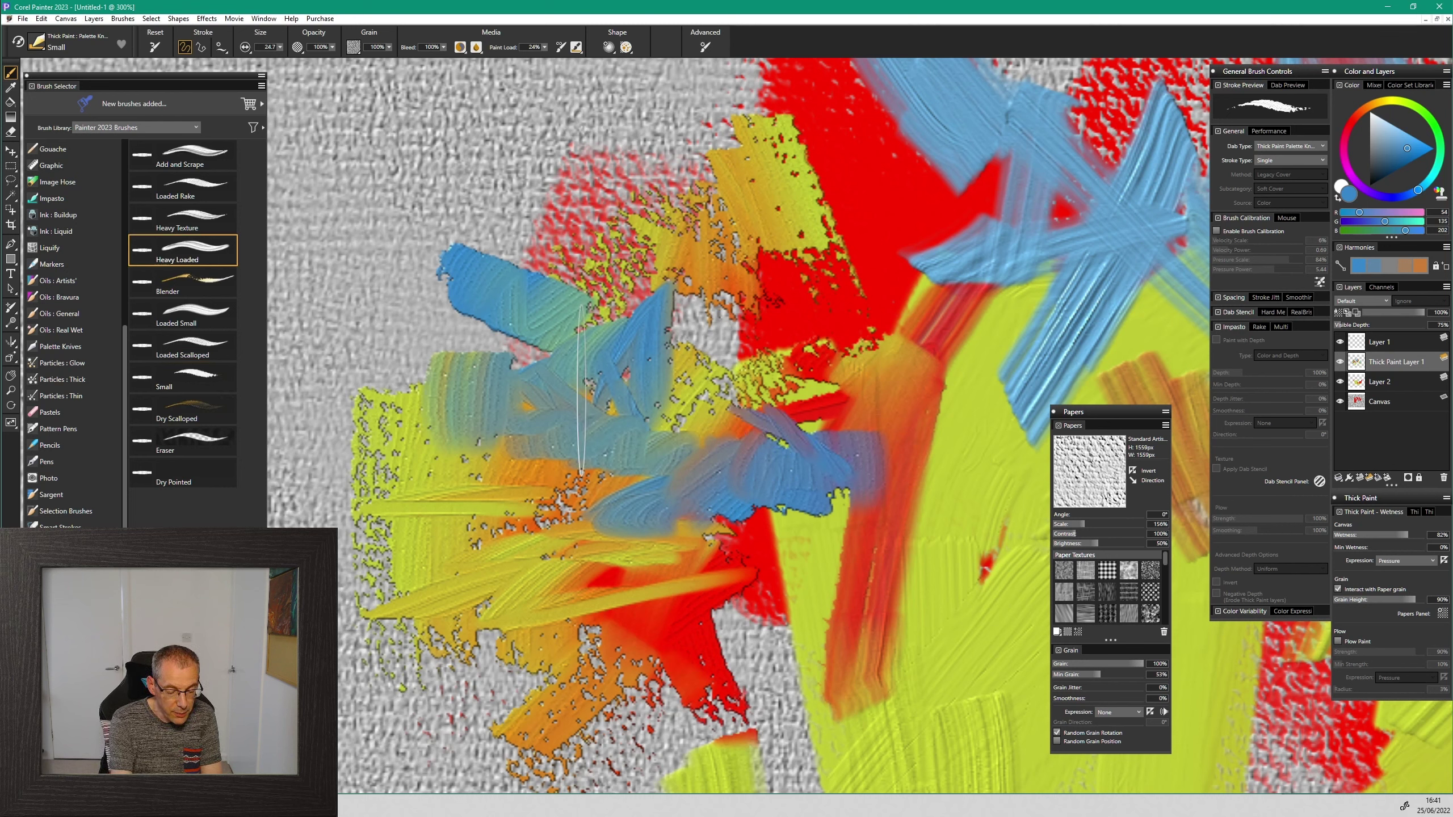
{"action": "mouse_move", "coordinate": [761, 515]}
{"action": "left_mouse_down"}
{"action": "mouse_move", "coordinate": [669, 400]}
{"action": "mouse_move", "coordinate": [770, 491]}
{"action": "left_mouse_up"}
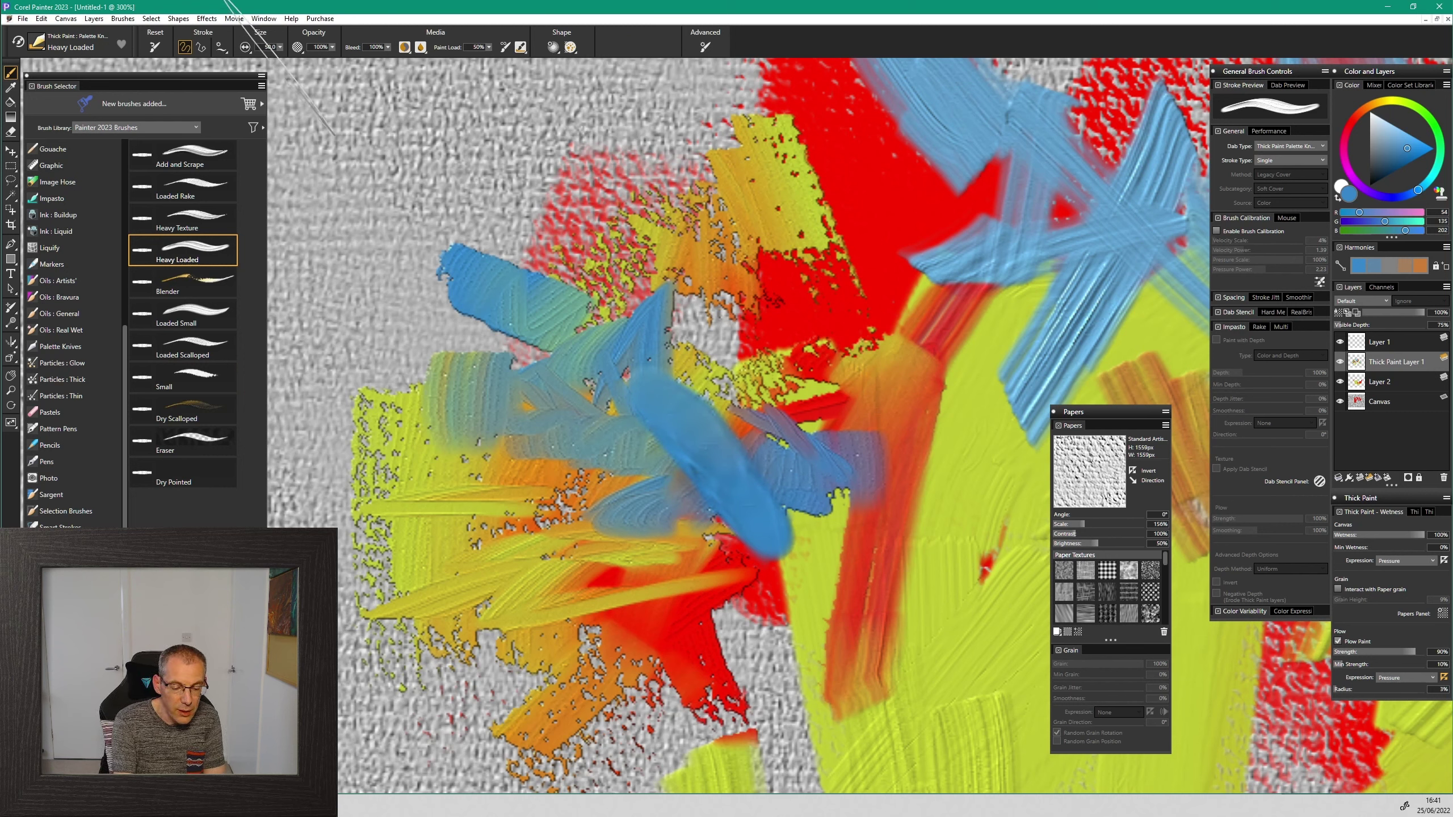
{"action": "left_click", "coordinate": [280, 47]}
{"action": "left_click_drag", "start_coordinate": [269, 66], "coordinate": [231, 63]}
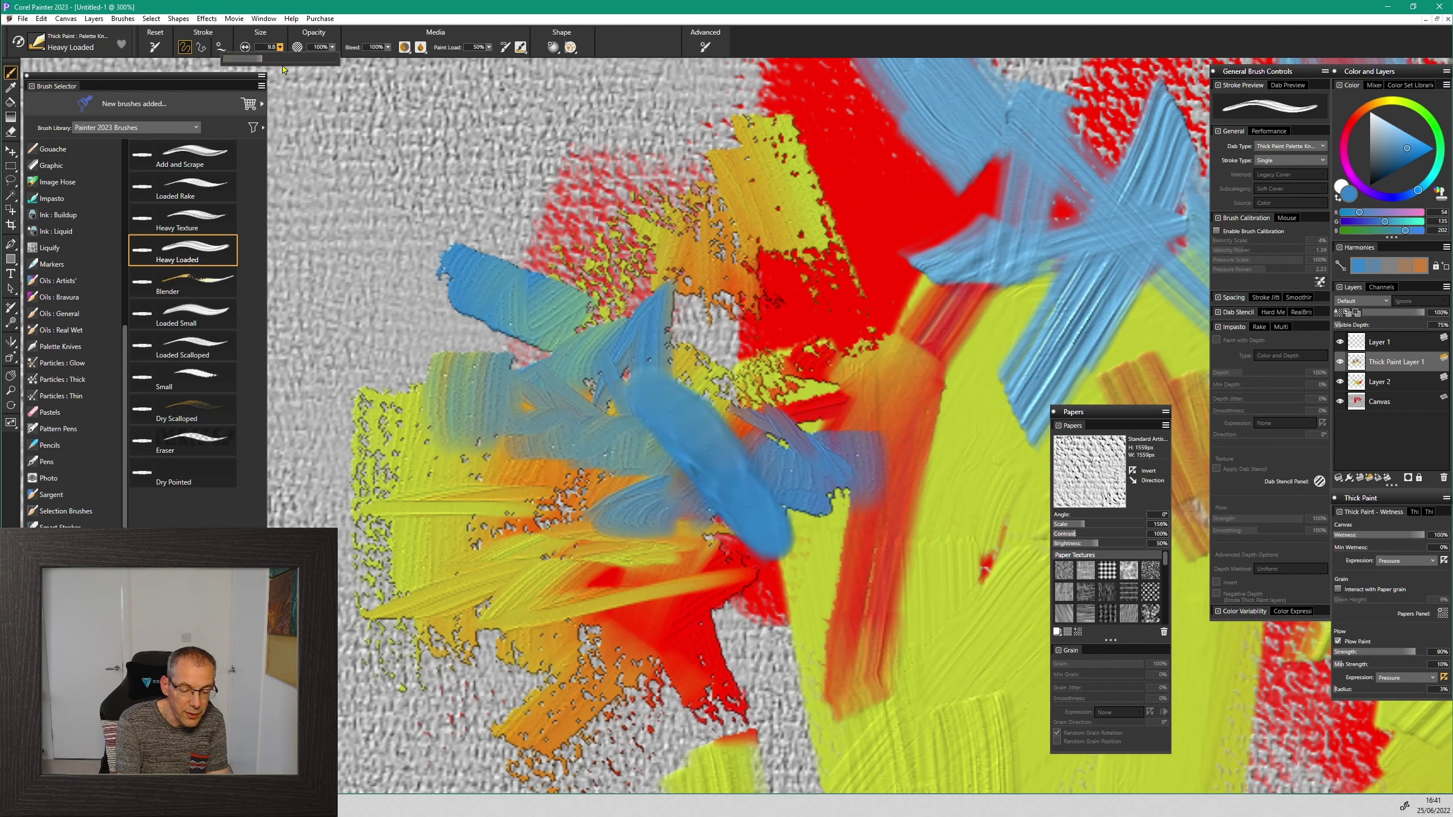
{"action": "left_click_drag", "start_coordinate": [689, 467], "coordinate": [598, 458]}
{"action": "mouse_move", "coordinate": [683, 408]}
{"action": "left_mouse_down"}
{"action": "mouse_move", "coordinate": [699, 458]}
{"action": "mouse_move", "coordinate": [655, 515]}
{"action": "mouse_move", "coordinate": [652, 587]}
{"action": "left_mouse_up"}
{"action": "mouse_move", "coordinate": [658, 504]}
{"action": "left_mouse_down"}
{"action": "mouse_move", "coordinate": [598, 524]}
{"action": "mouse_move", "coordinate": [620, 632]}
{"action": "mouse_move", "coordinate": [633, 583]}
{"action": "mouse_move", "coordinate": [617, 556]}
{"action": "mouse_move", "coordinate": [556, 586]}
{"action": "mouse_move", "coordinate": [557, 615]}
{"action": "mouse_move", "coordinate": [487, 626]}
{"action": "mouse_move", "coordinate": [482, 676]}
{"action": "left_mouse_up"}
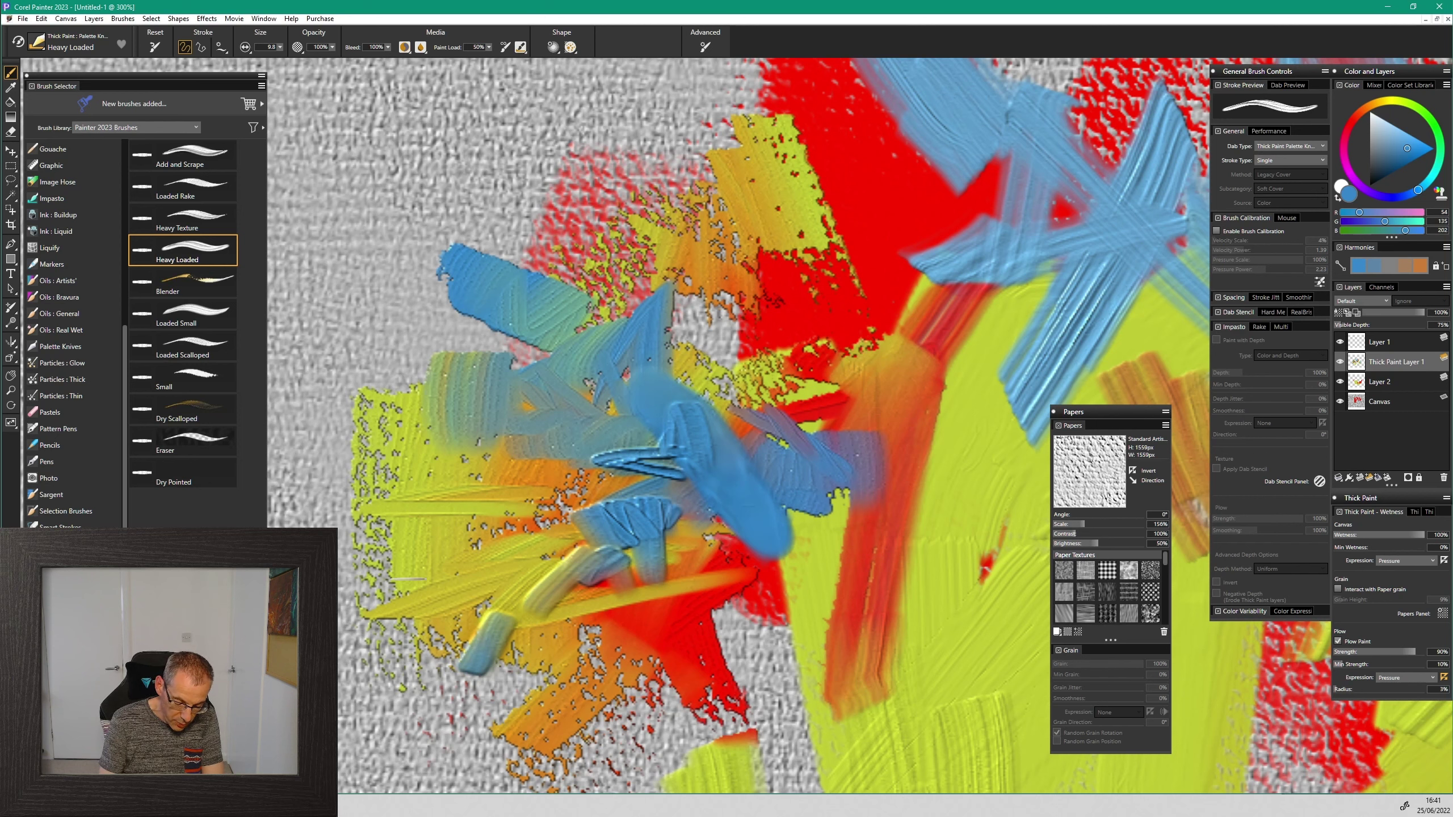
Step: Paint upward strokes with the reduced Heavy Loaded knife along the yellow patch's left edge
{"action": "left_click_drag", "start_coordinate": [424, 579], "coordinate": [391, 577]}
{"action": "mouse_move", "coordinate": [404, 596]}
{"action": "left_mouse_down"}
{"action": "mouse_move", "coordinate": [366, 515]}
{"action": "mouse_move", "coordinate": [357, 429]}
{"action": "mouse_move", "coordinate": [377, 366]}
{"action": "left_mouse_up"}
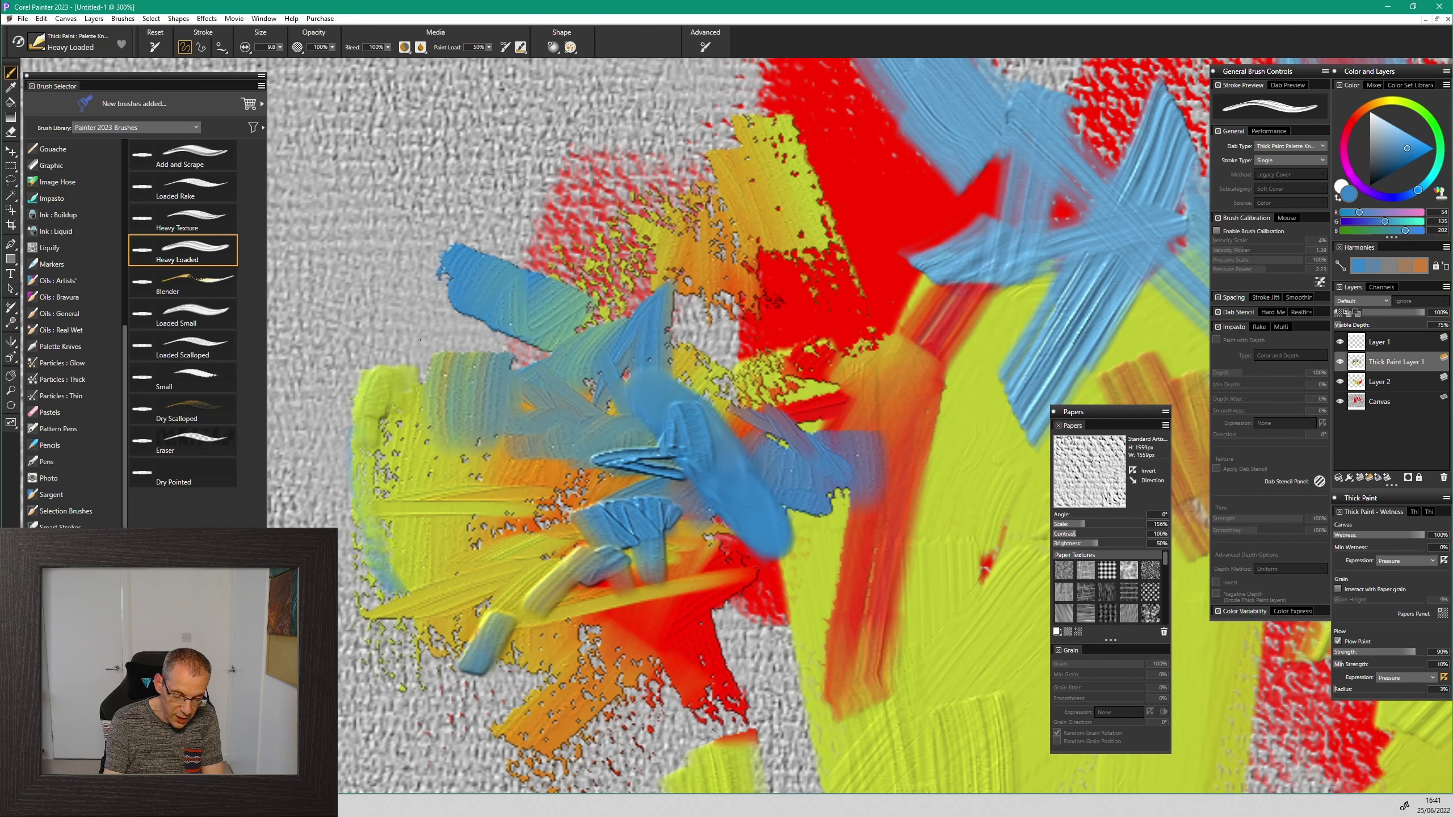
{"action": "left_click_drag", "start_coordinate": [423, 418], "coordinate": [417, 338]}
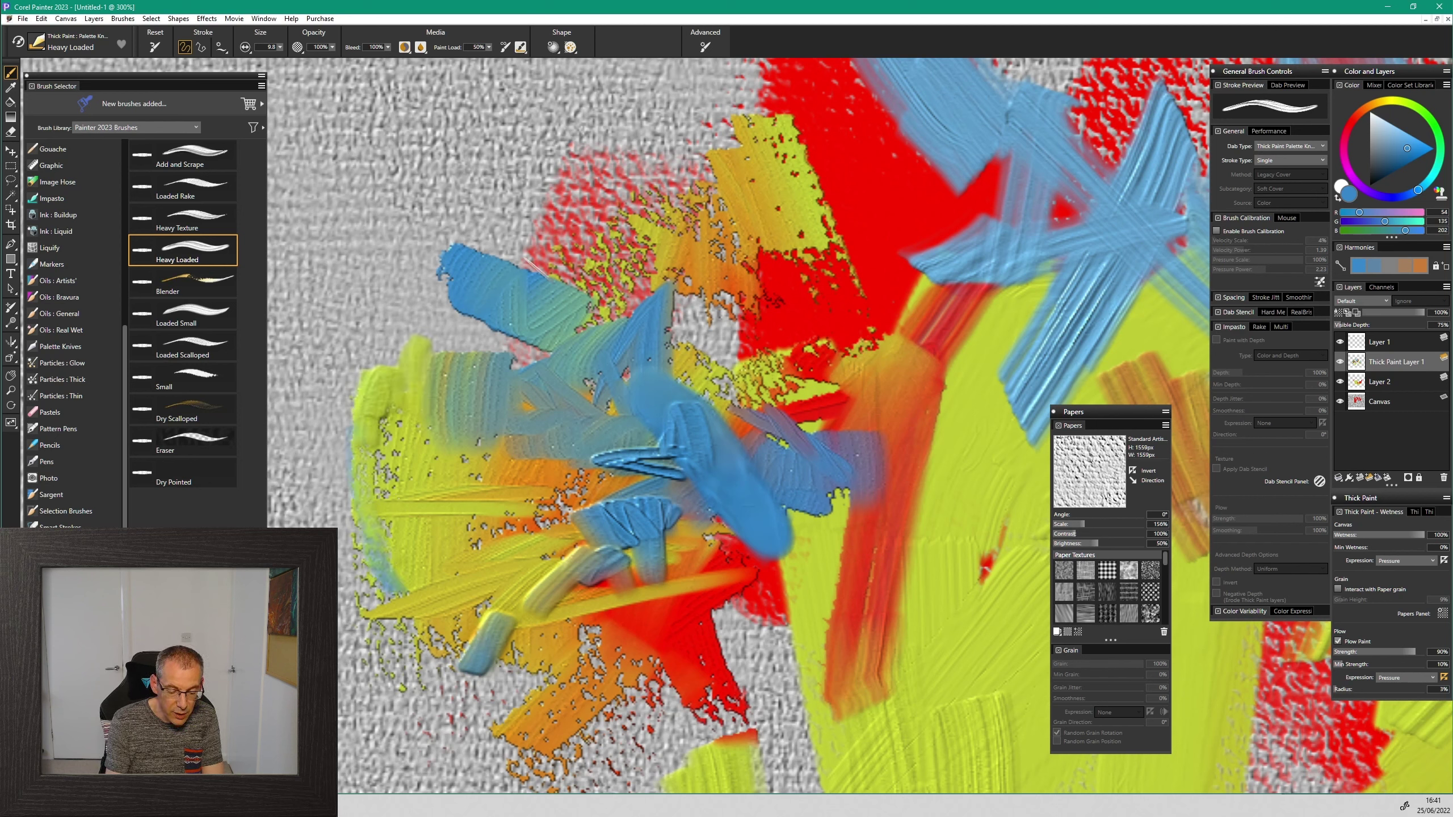
Step: Paint blue strokes with the Loaded Scalloped palette knife from the yellow patch's upper edge out onto the bare paper
{"action": "left_click", "coordinate": [211, 345]}
{"action": "left_click_drag", "start_coordinate": [504, 384], "coordinate": [321, 369]}
{"action": "left_click_drag", "start_coordinate": [435, 404], "coordinate": [332, 321]}
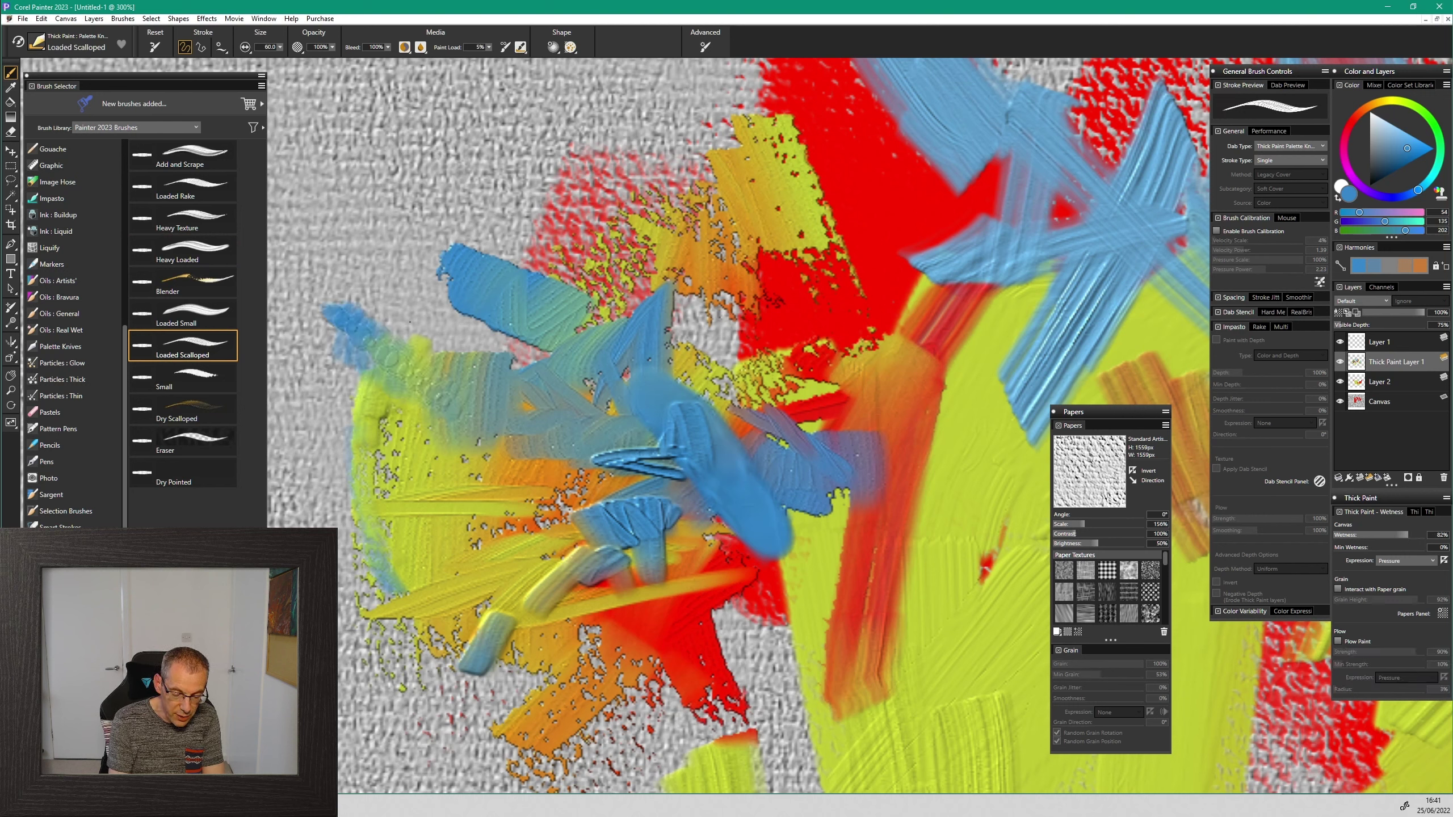
{"action": "left_click_drag", "start_coordinate": [481, 376], "coordinate": [401, 223]}
{"action": "left_click_drag", "start_coordinate": [523, 269], "coordinate": [466, 115]}
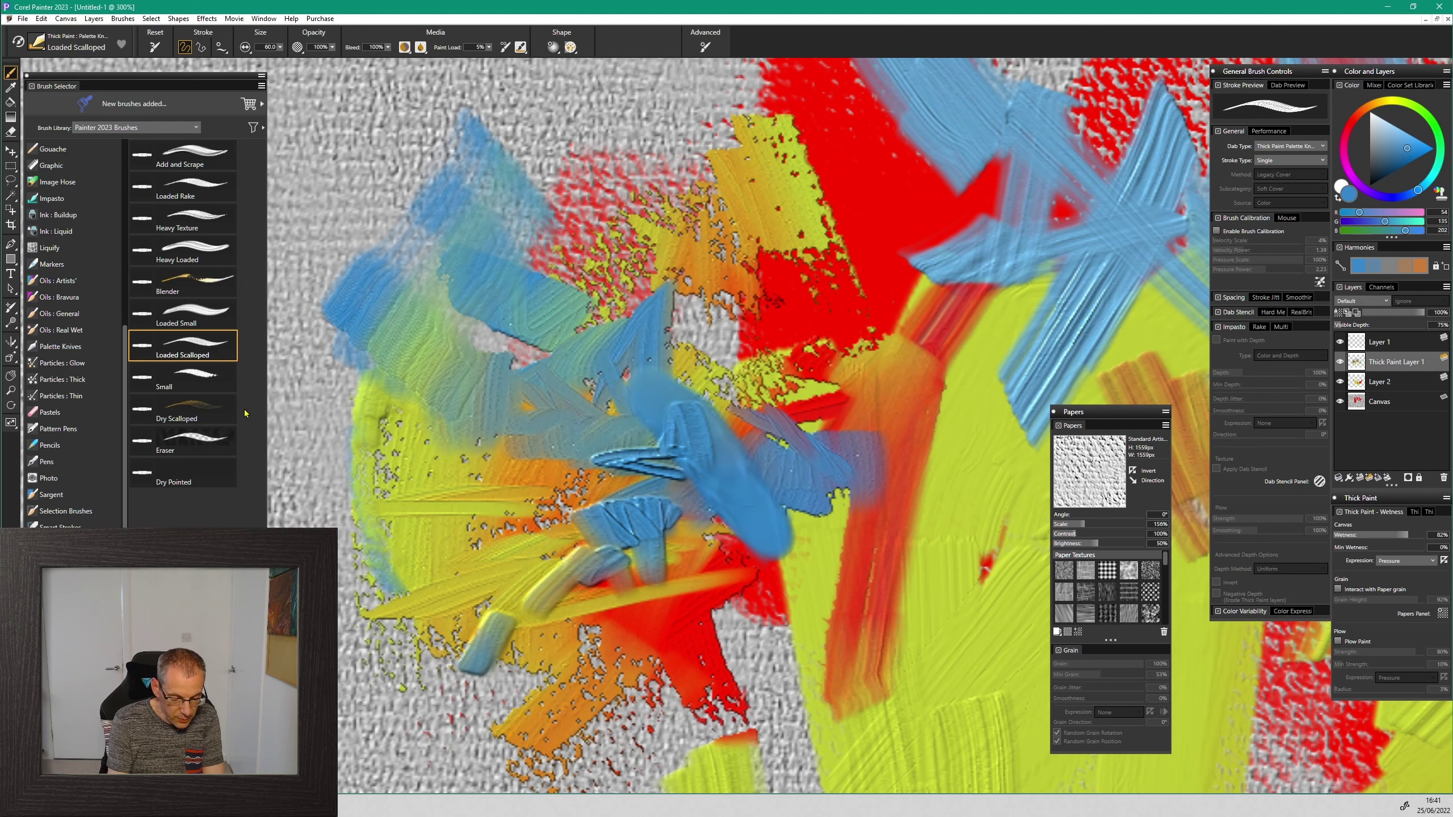
Step: Paint blue strokes with the Small palette knife over the bare textured paper below and beside the yellow and orange paint
{"action": "left_click", "coordinate": [199, 382]}
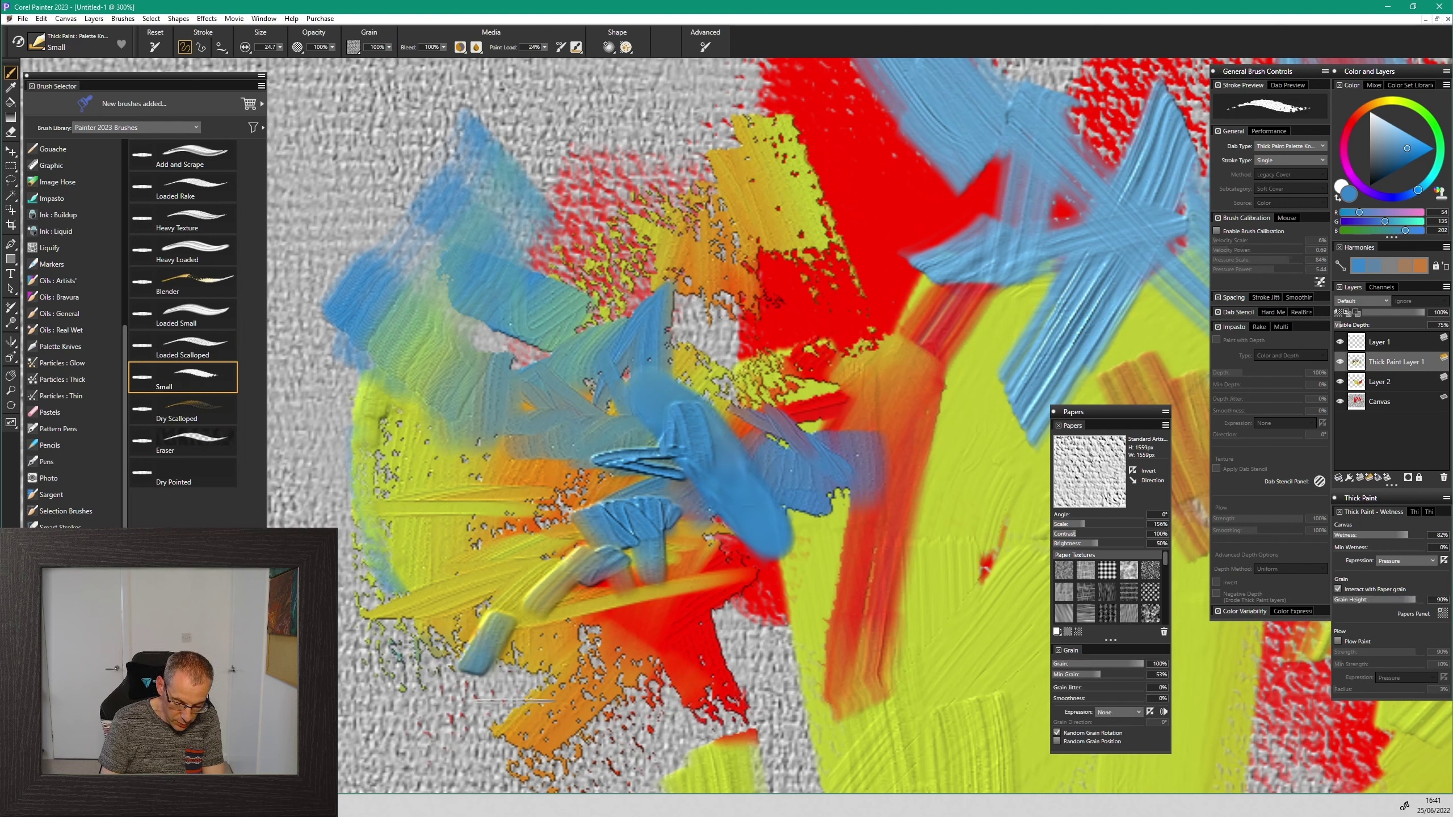
{"action": "left_click_drag", "start_coordinate": [492, 695], "coordinate": [398, 687]}
{"action": "mouse_move", "coordinate": [532, 709]}
{"action": "left_mouse_down"}
{"action": "mouse_move", "coordinate": [499, 735]}
{"action": "mouse_move", "coordinate": [352, 736]}
{"action": "left_mouse_up"}
{"action": "left_click_drag", "start_coordinate": [395, 658], "coordinate": [349, 595]}
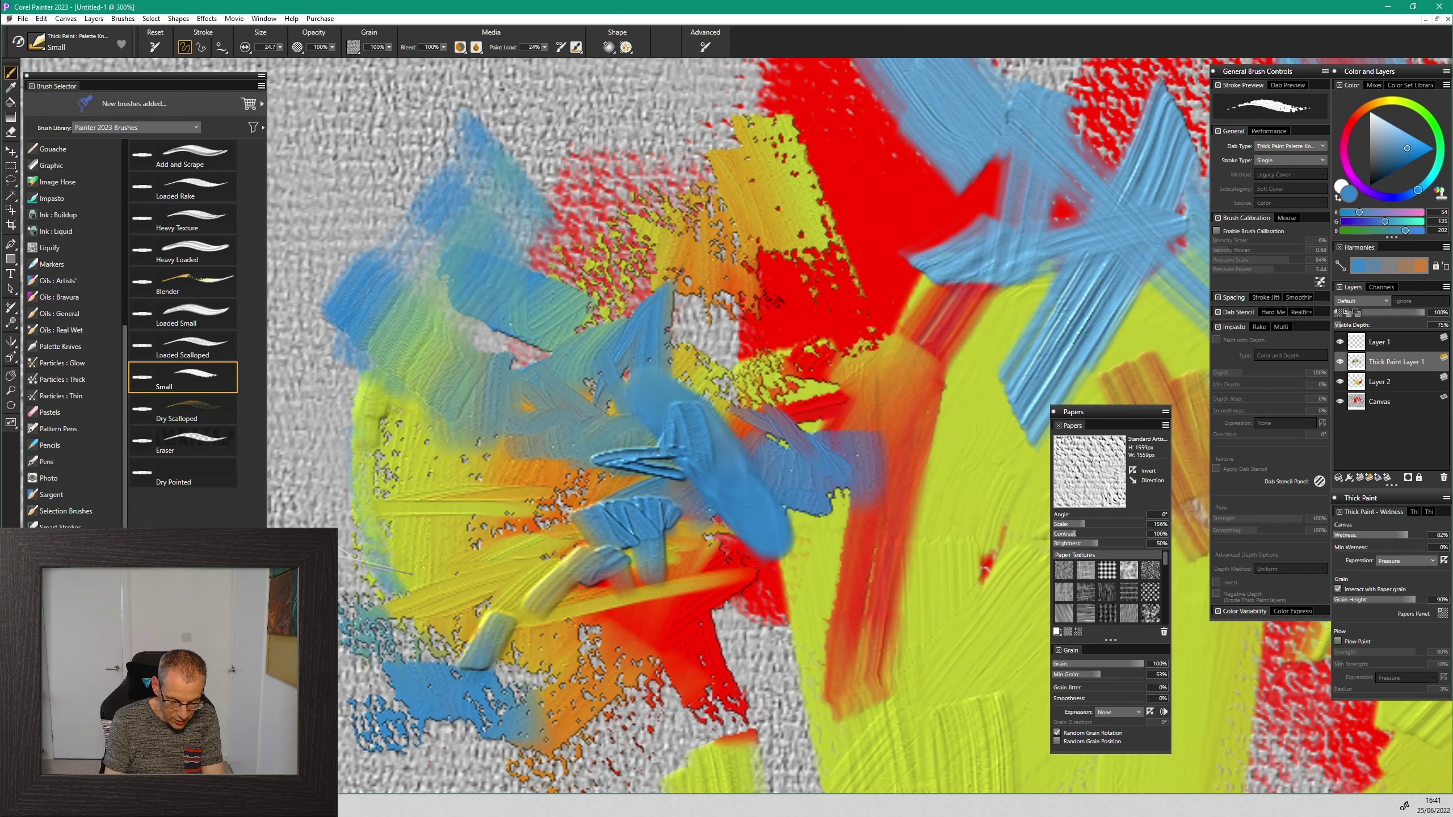
Step: Paint a short diagonal stroke with the Small palette knife over the lower part of the red and orange paint
{"action": "left_click_drag", "start_coordinate": [664, 720], "coordinate": [626, 674]}
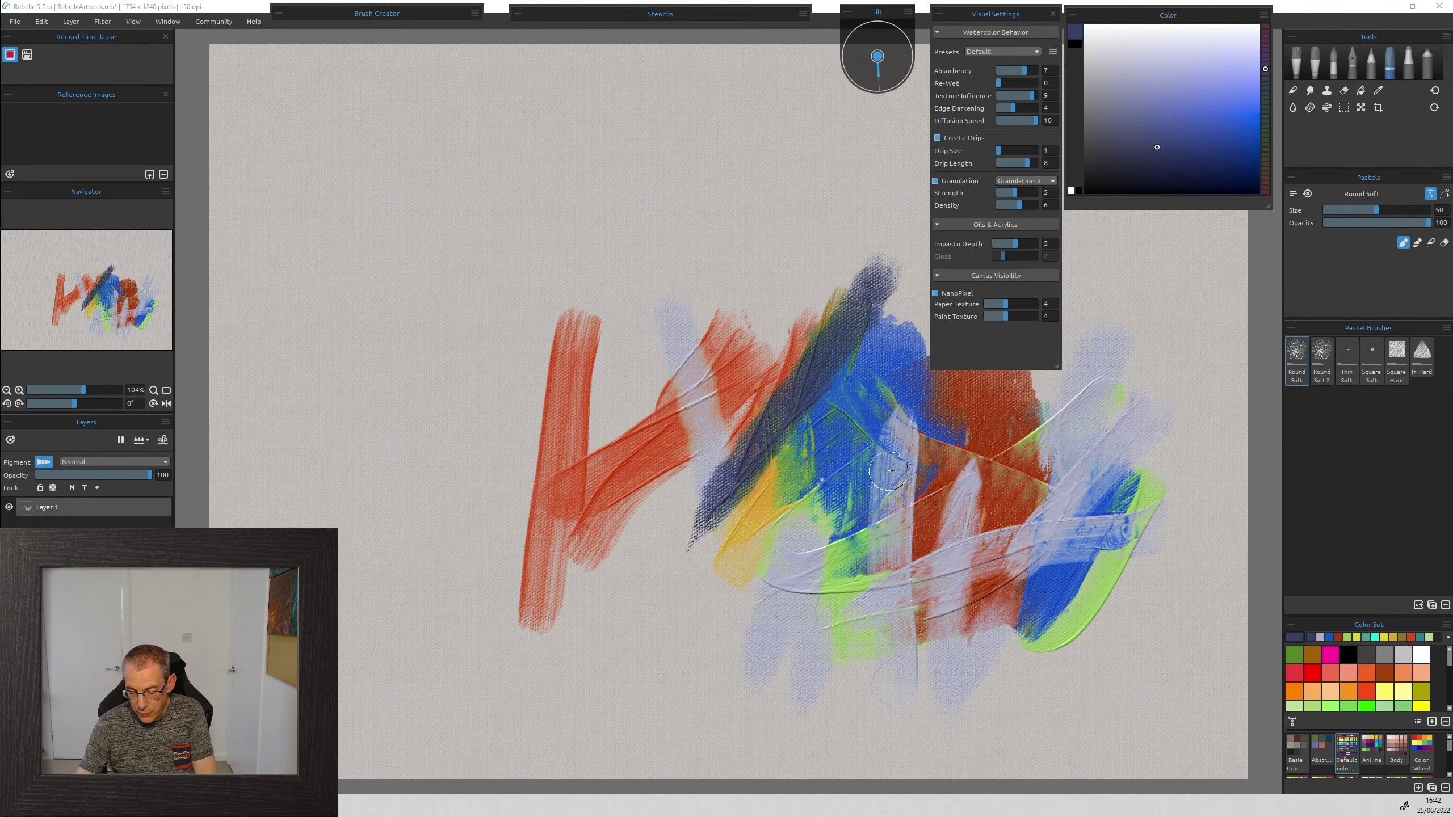
Step: Switch to Rebelle 5 Pro and compare the paint and canvas texture up close with NanoPixel turned off and back on
{"action": "scroll", "coordinate": [872, 465], "scroll_direction": "up", "scroll_amount": 5}
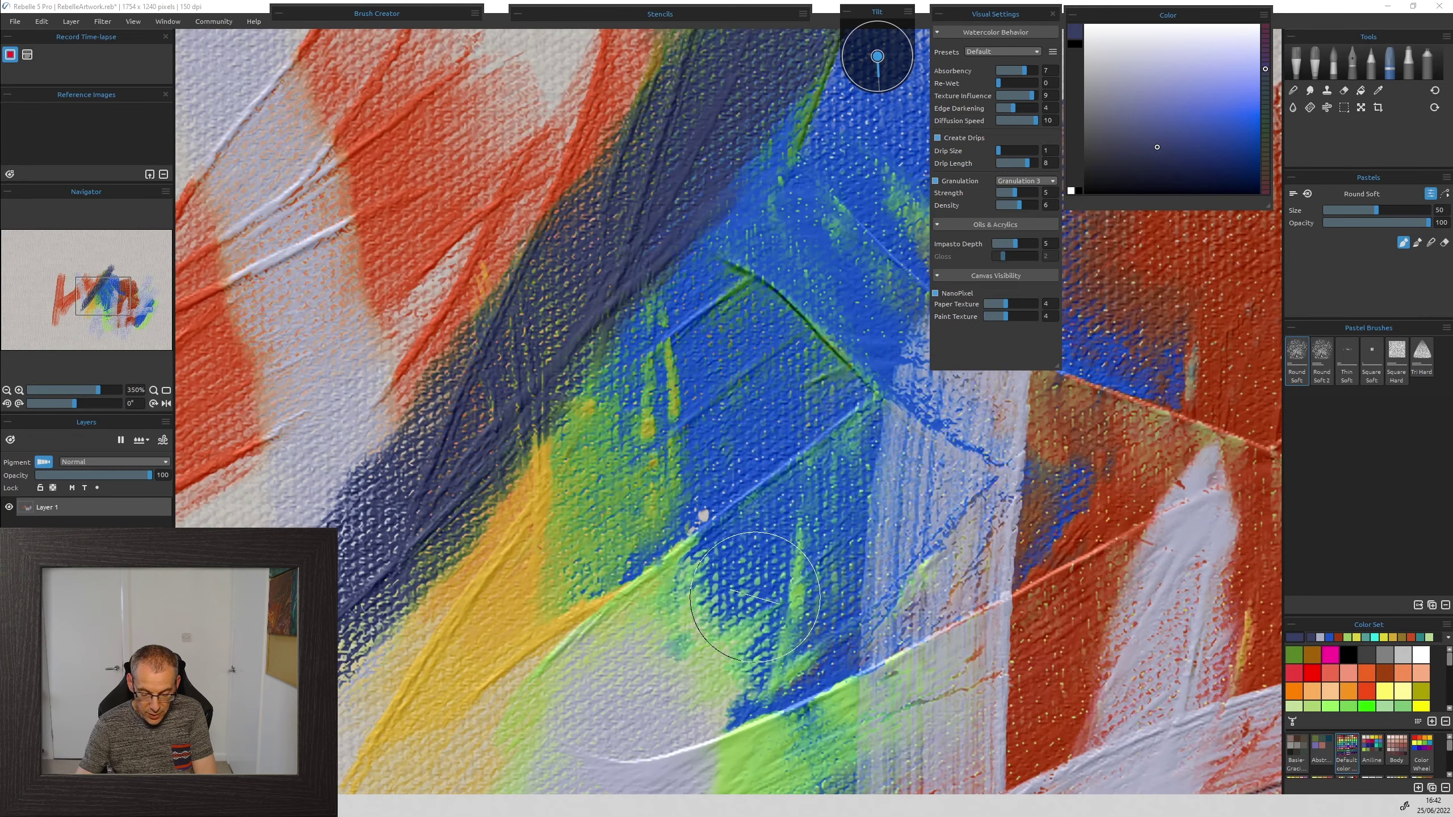
{"action": "scroll", "coordinate": [753, 593], "scroll_direction": "up", "scroll_amount": 3}
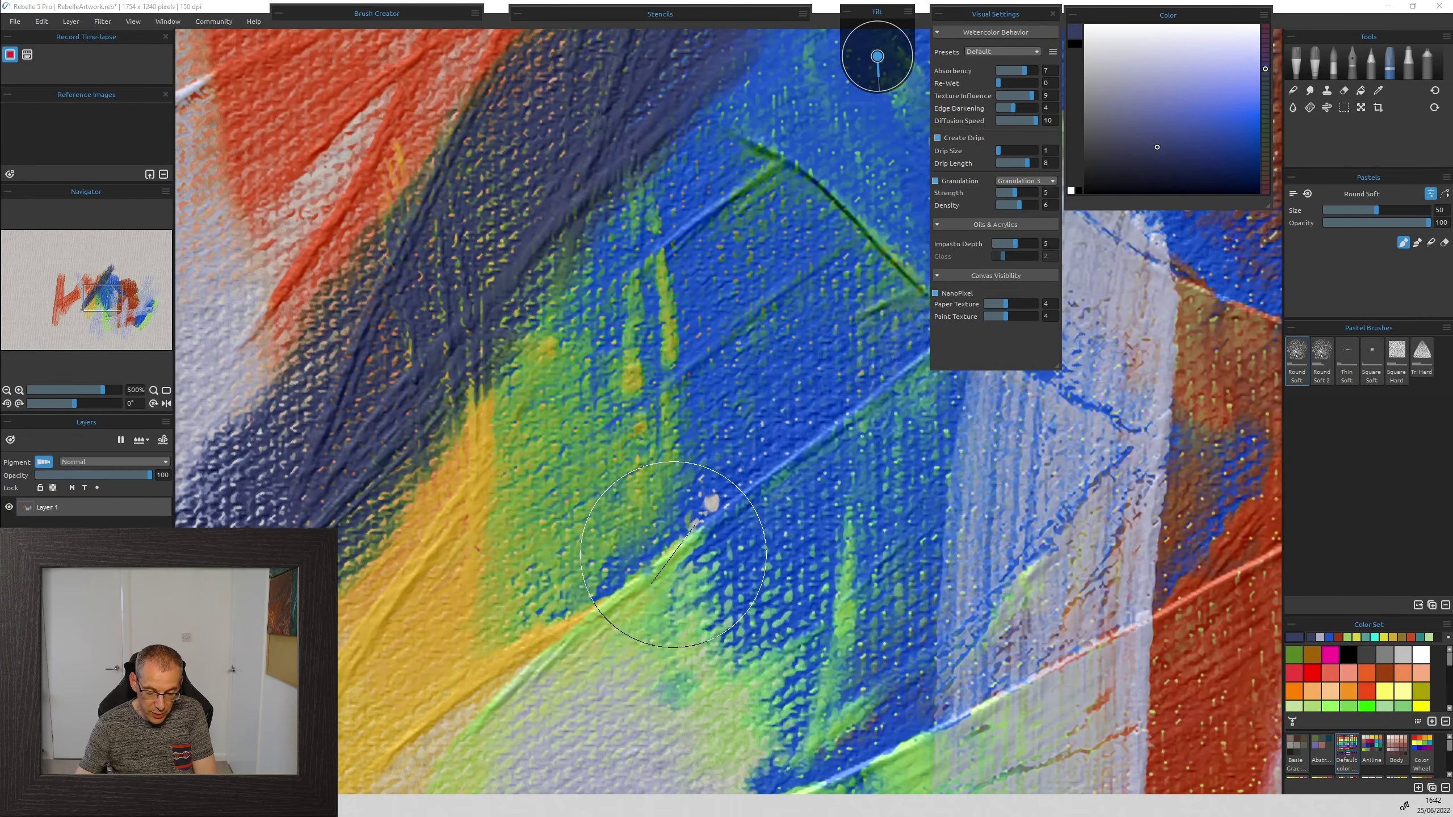
{"action": "left_click", "coordinate": [937, 294]}
{"action": "scroll", "coordinate": [744, 475], "scroll_direction": "up", "scroll_amount": 3}
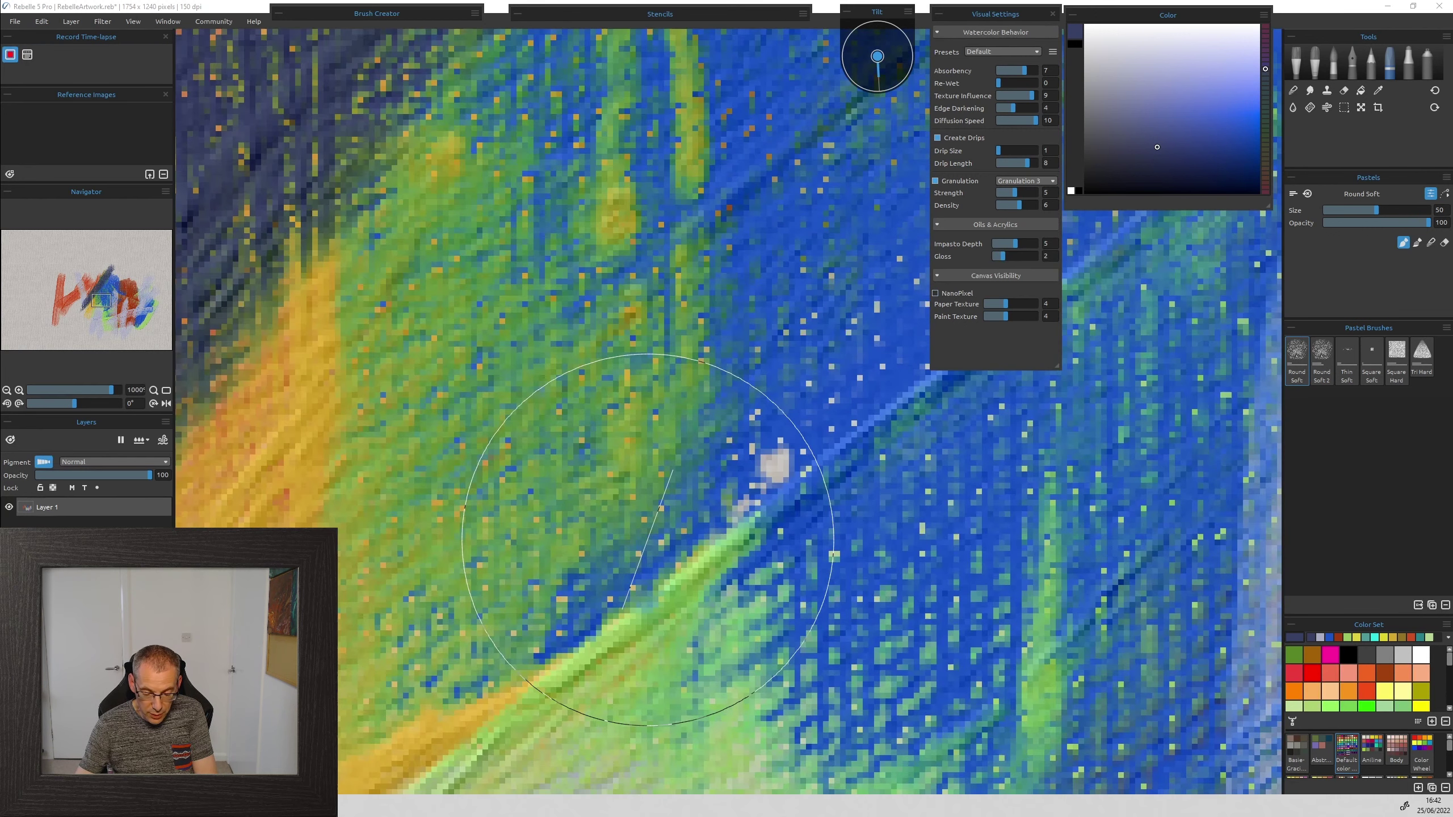
{"action": "left_click", "coordinate": [937, 294]}
{"action": "scroll", "coordinate": [697, 481], "scroll_direction": "down", "scroll_amount": 4}
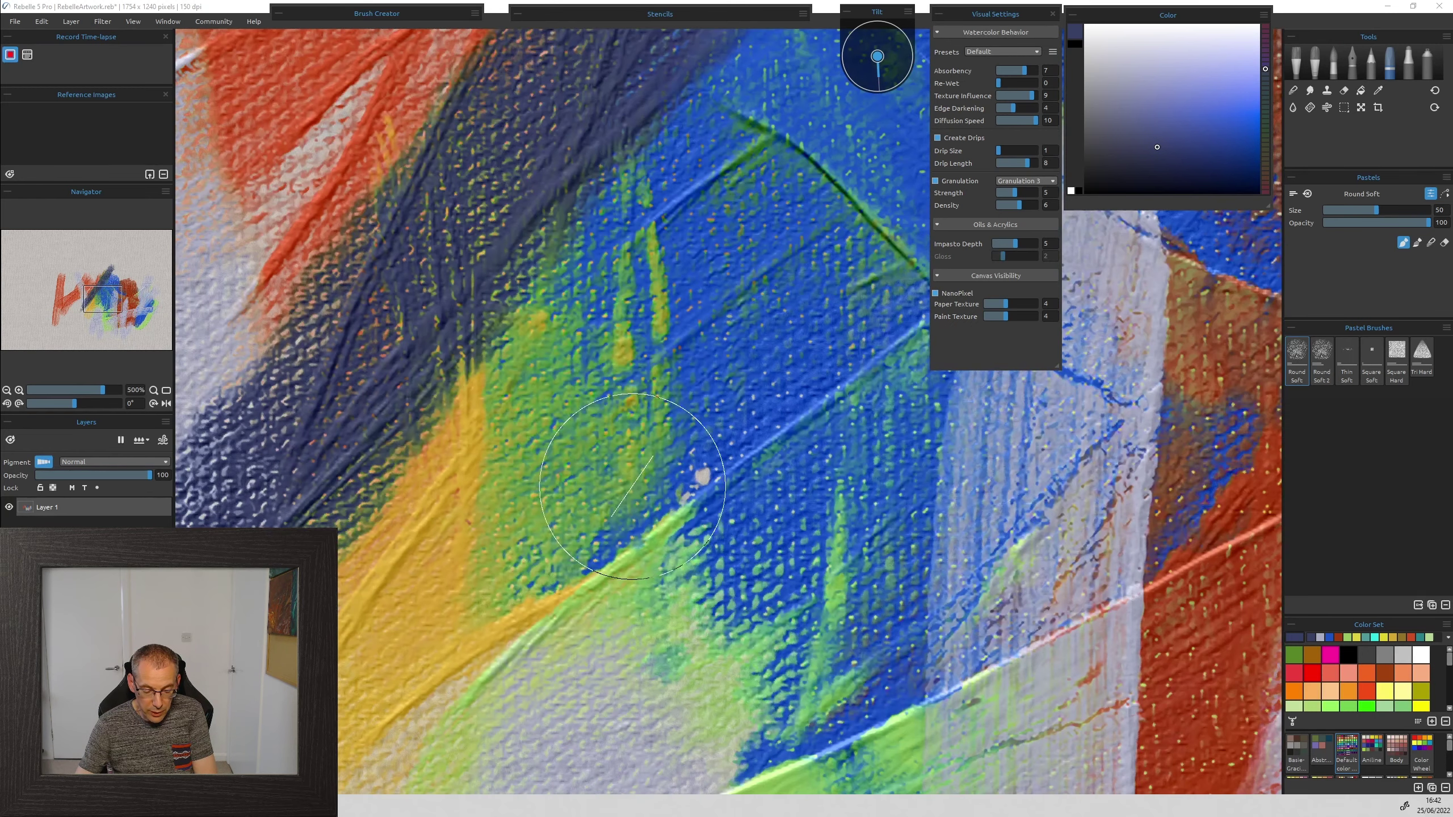
{"action": "left_click_drag", "start_coordinate": [611, 512], "coordinate": [732, 518]}
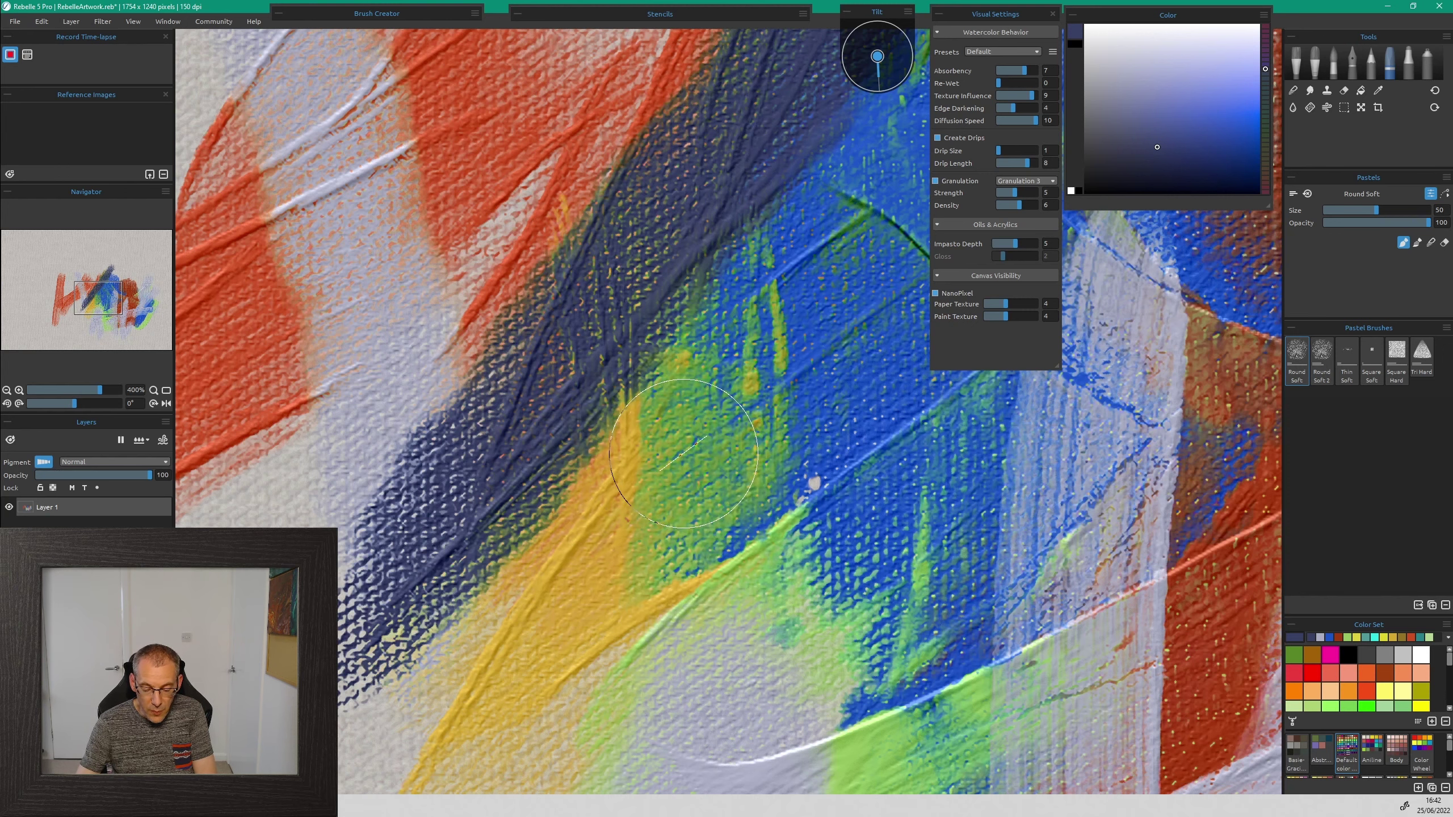
{"action": "scroll", "coordinate": [684, 453], "scroll_direction": "down", "scroll_amount": 3}
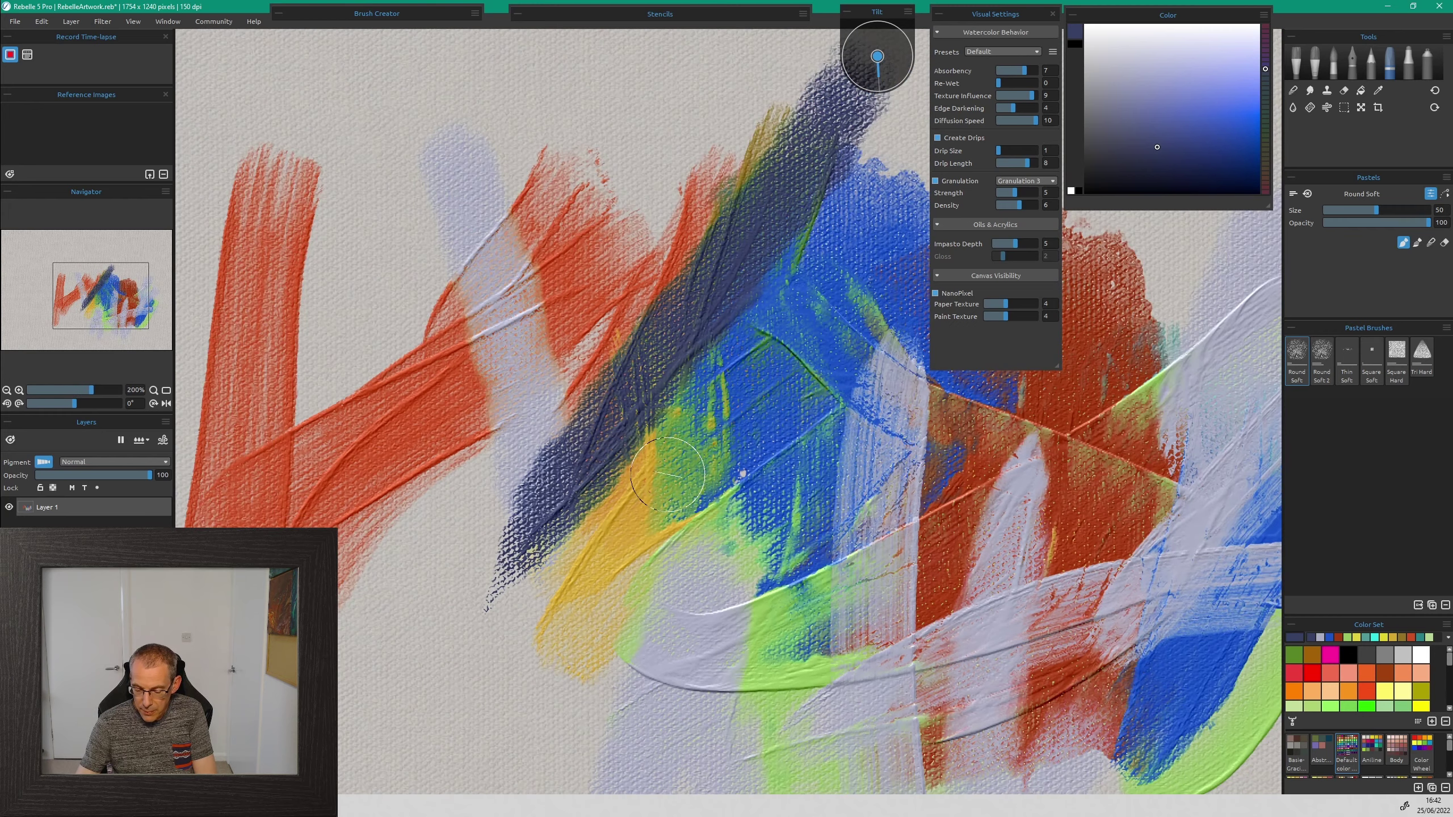
{"action": "scroll", "coordinate": [670, 492], "scroll_direction": "down", "scroll_amount": 1}
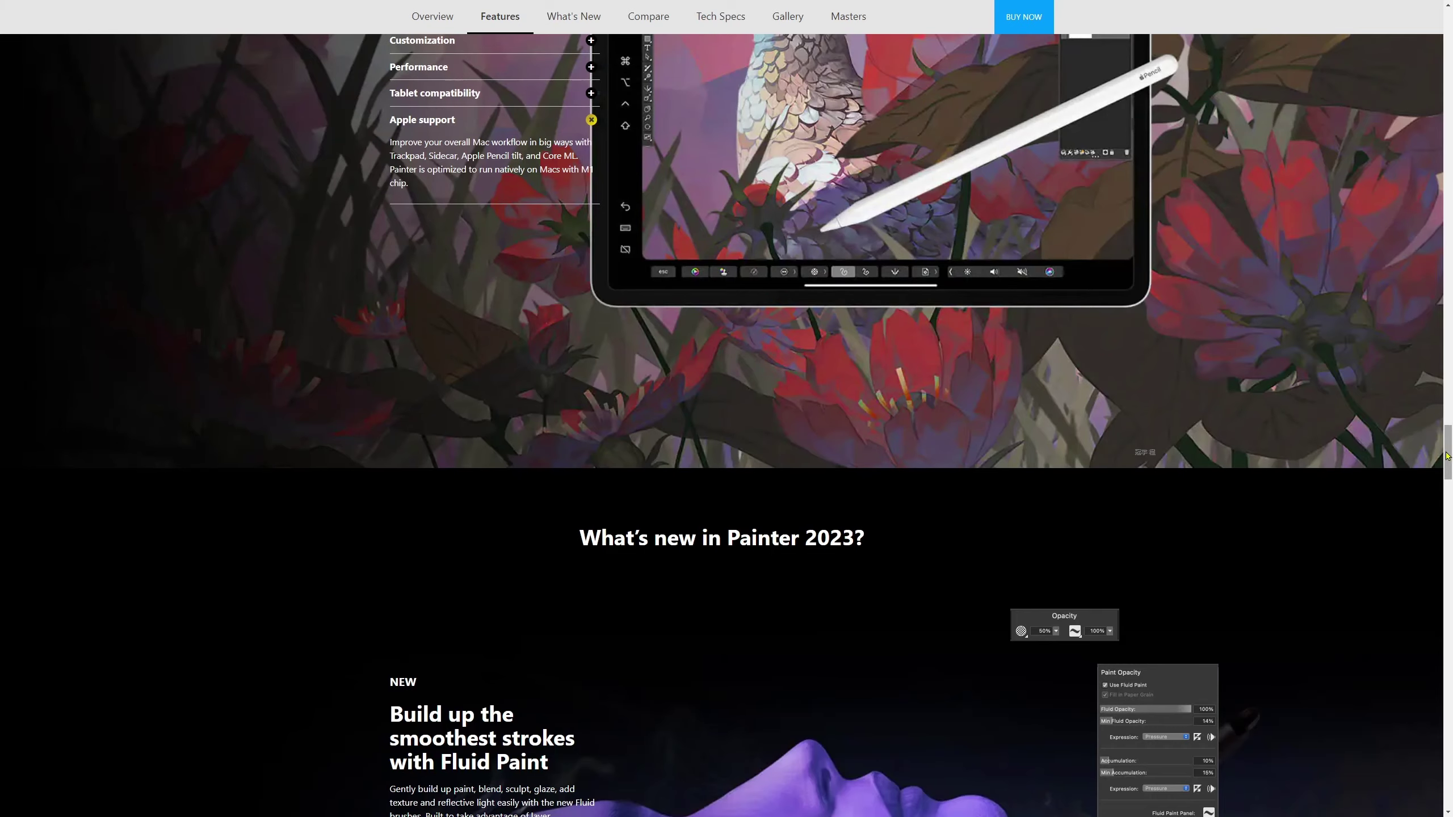
Step: On the Painter 2023 product web page, go to the Compare versions table and expand its What's New section
{"action": "left_click_drag", "start_coordinate": [1448, 457], "coordinate": [1450, 693]}
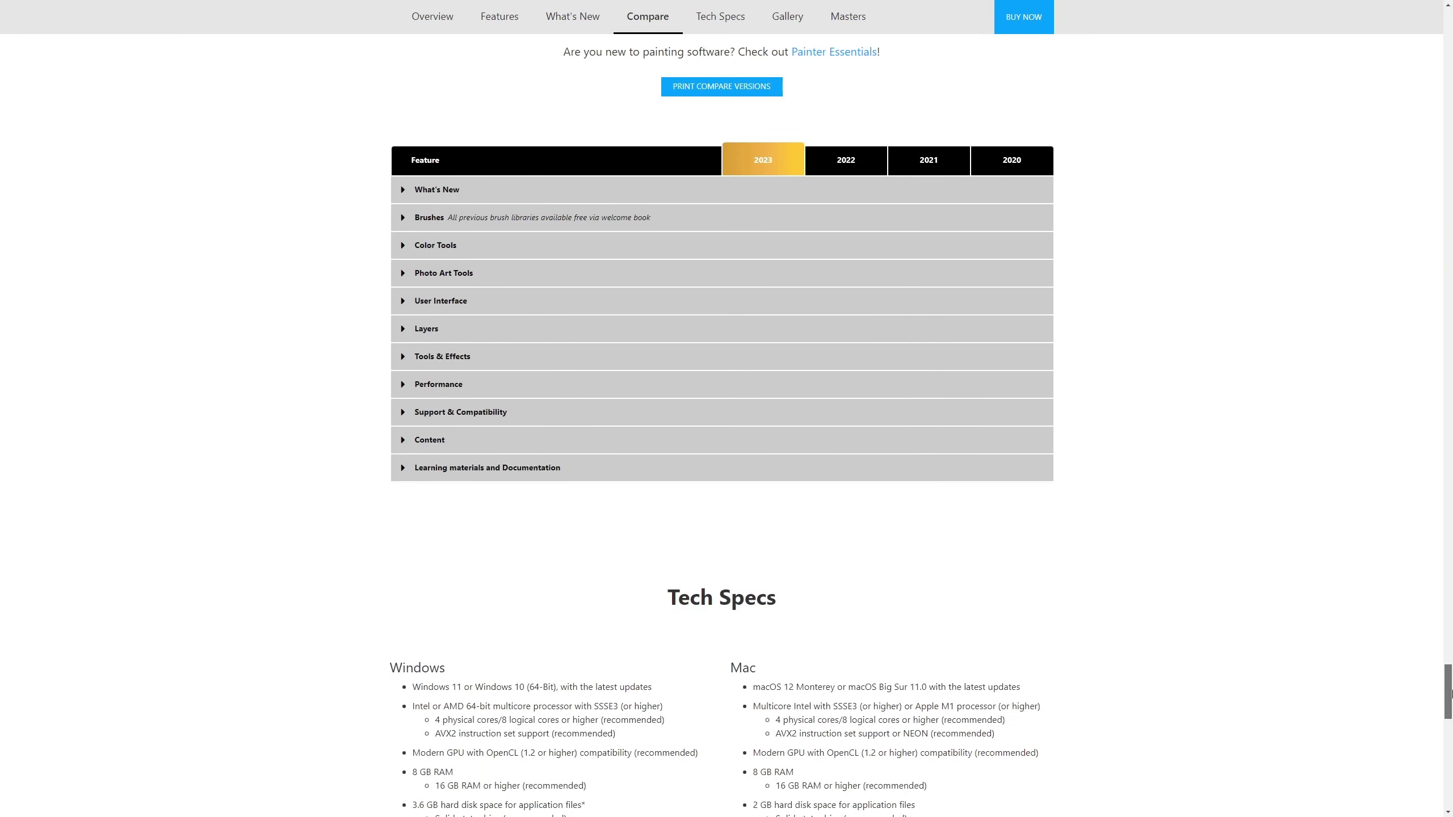
{"action": "scroll", "coordinate": [760, 560], "scroll_direction": "up", "scroll_amount": 2}
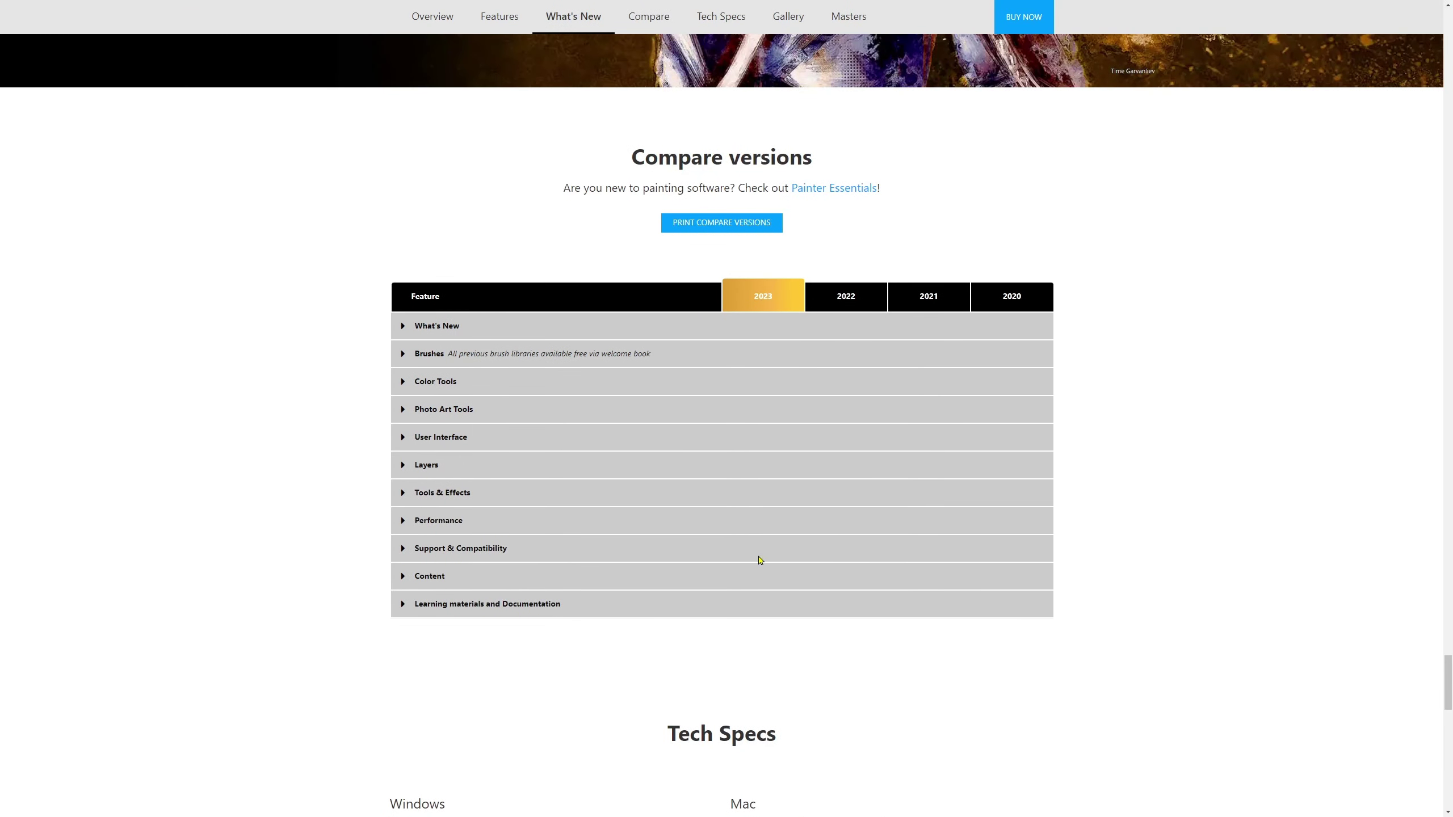
{"action": "left_click", "coordinate": [402, 328]}
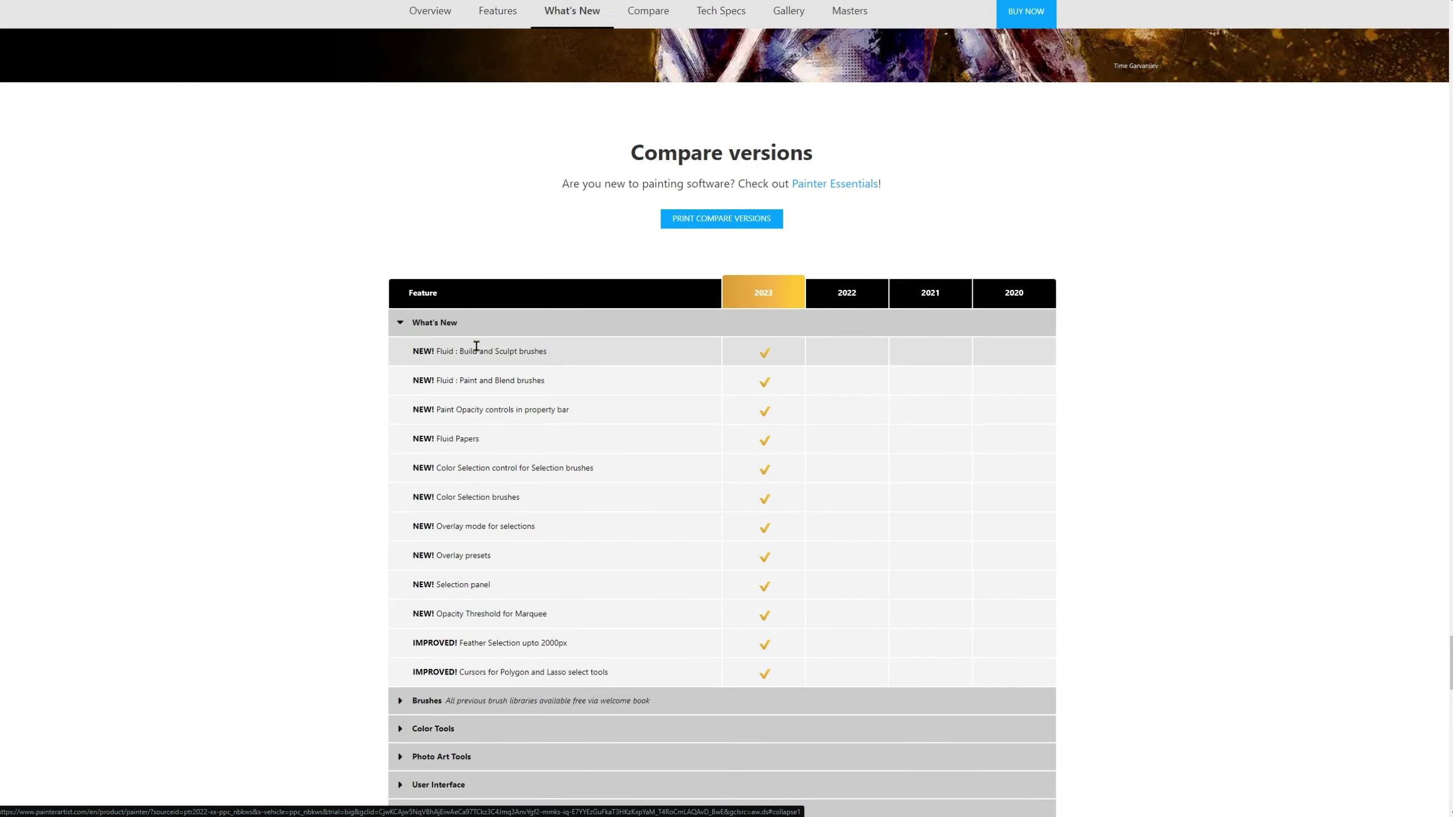